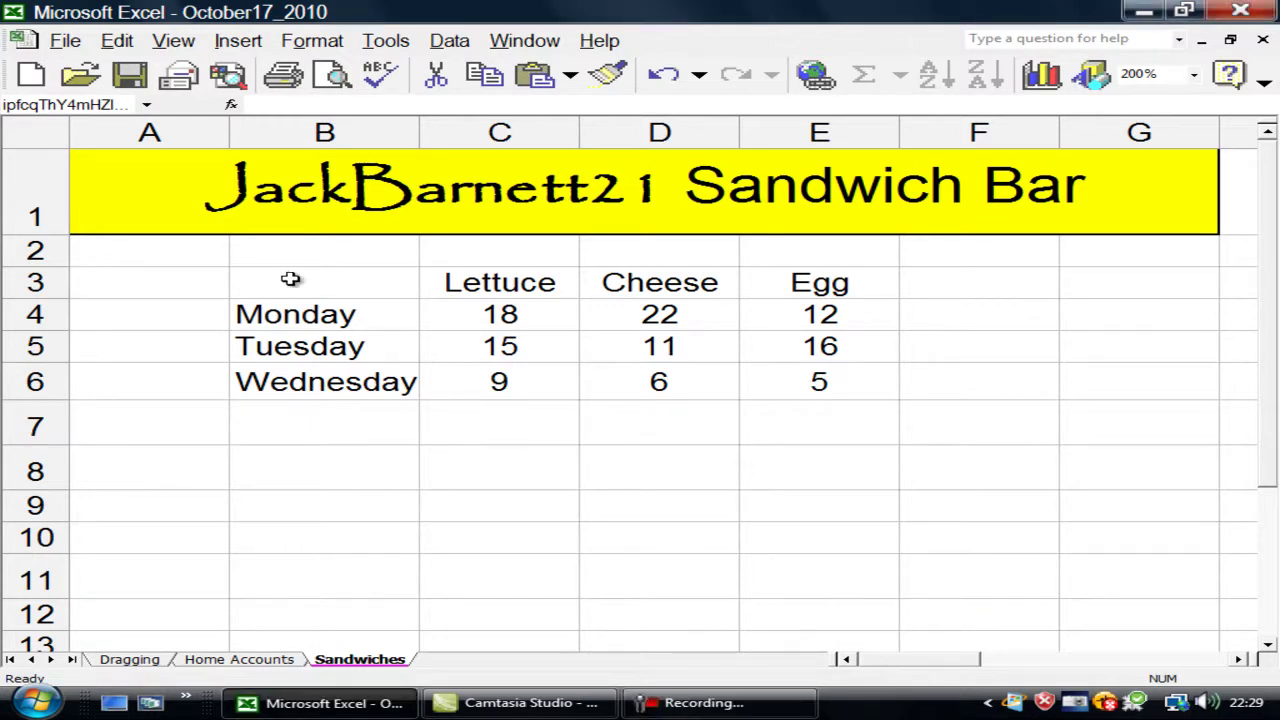
Select B3:C6, covering the day names and the Lettuce figures
{"action": "left_click_drag", "start_coordinate": [290, 279], "coordinate": [287, 380]}
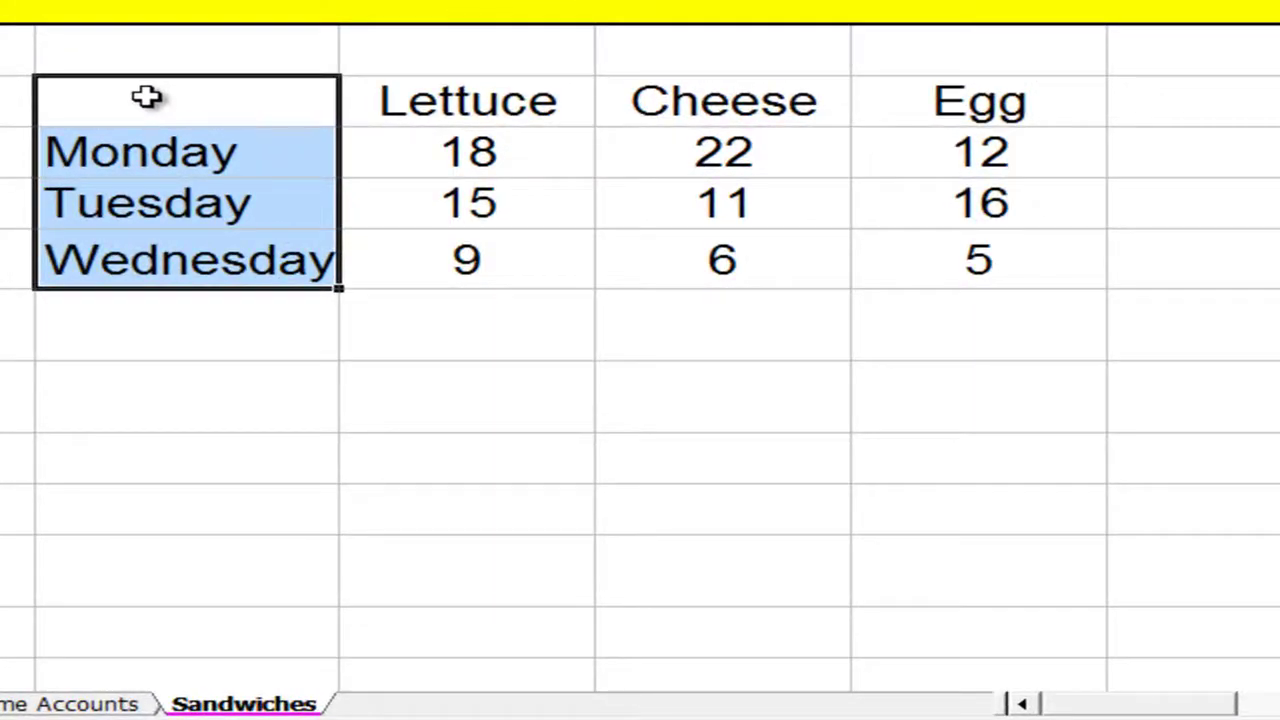
{"action": "left_click_drag", "start_coordinate": [171, 106], "coordinate": [428, 272]}
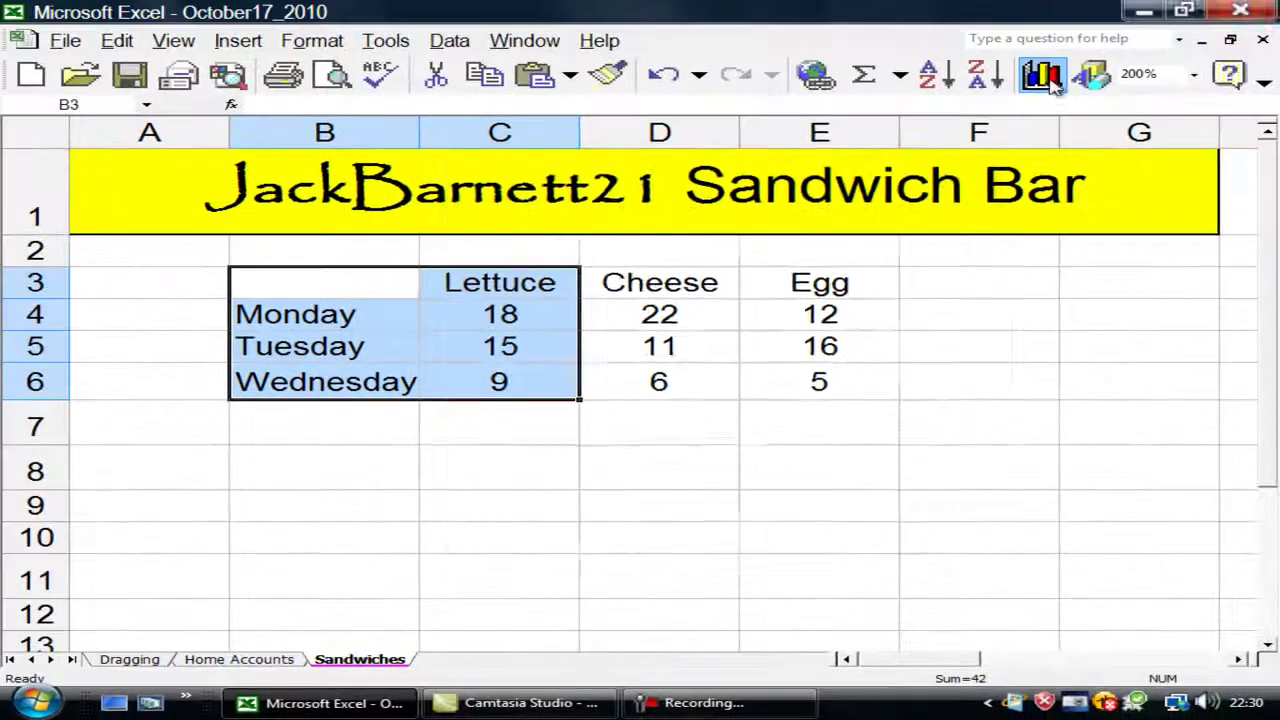
Start a Line with markers chart of the Lettuce data, keeping series in columns
{"action": "left_click", "coordinate": [1042, 76]}
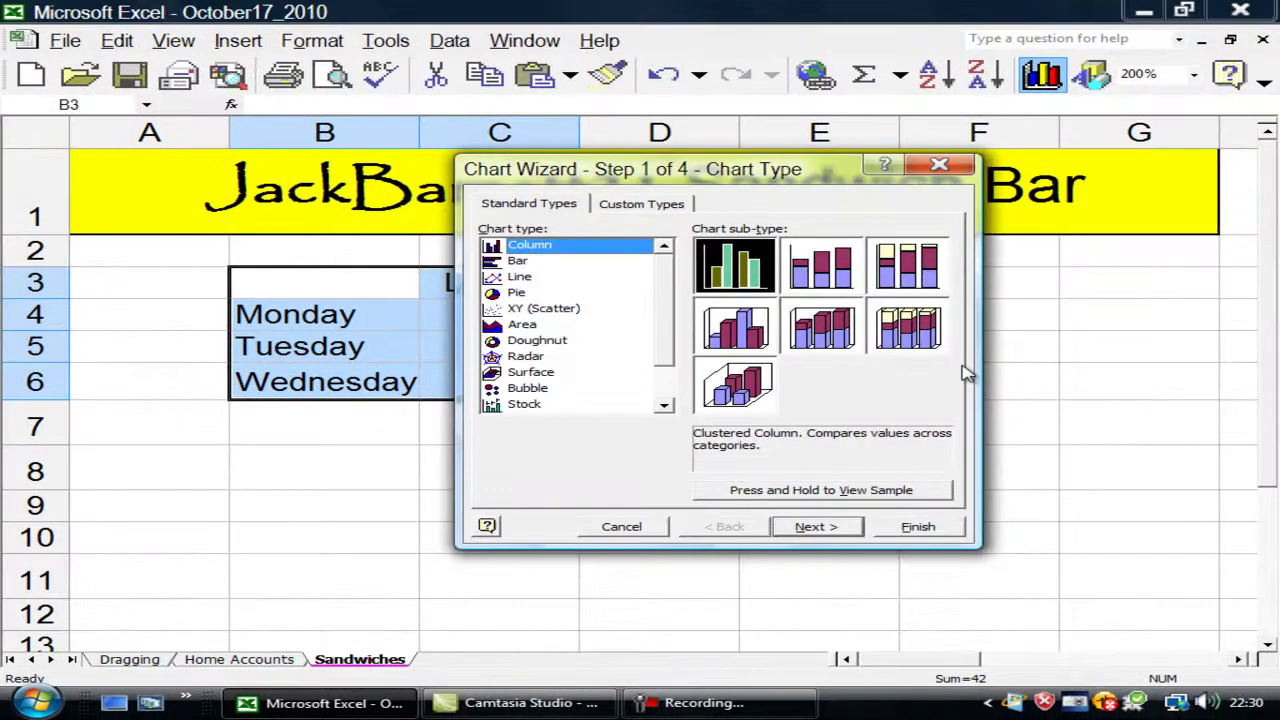
{"action": "left_click", "coordinate": [530, 277]}
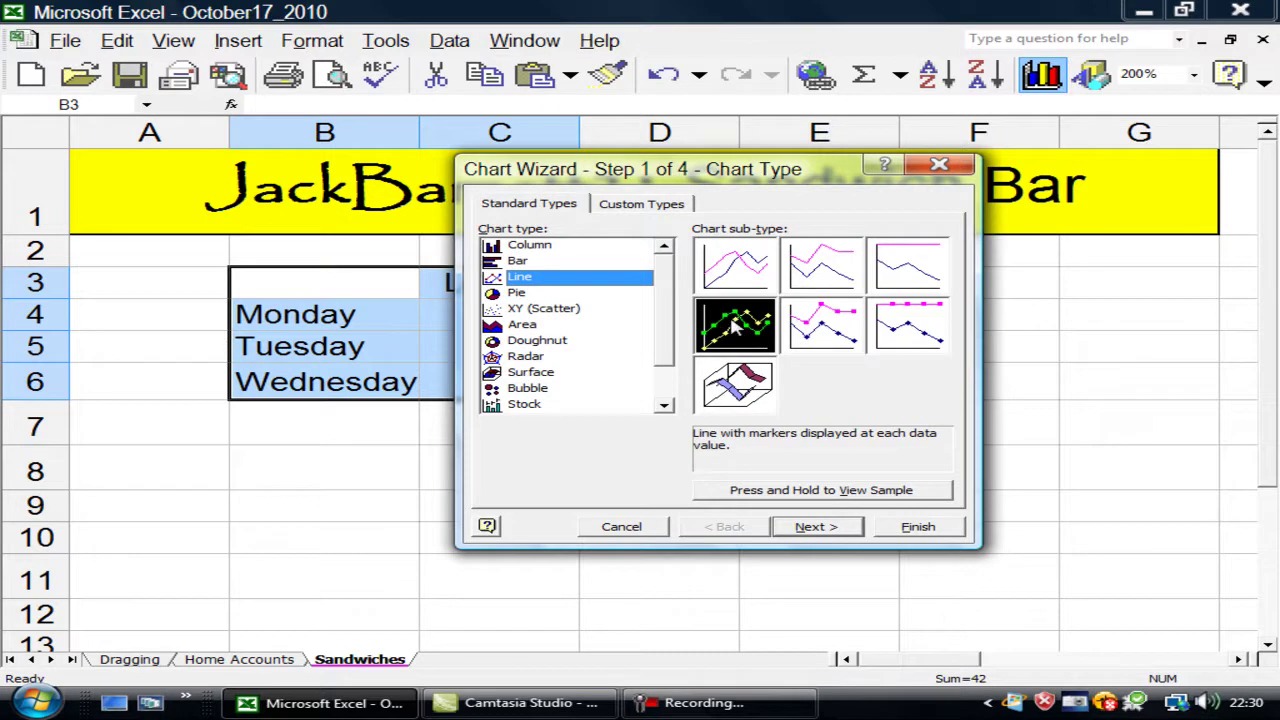
{"action": "left_click", "coordinate": [808, 494]}
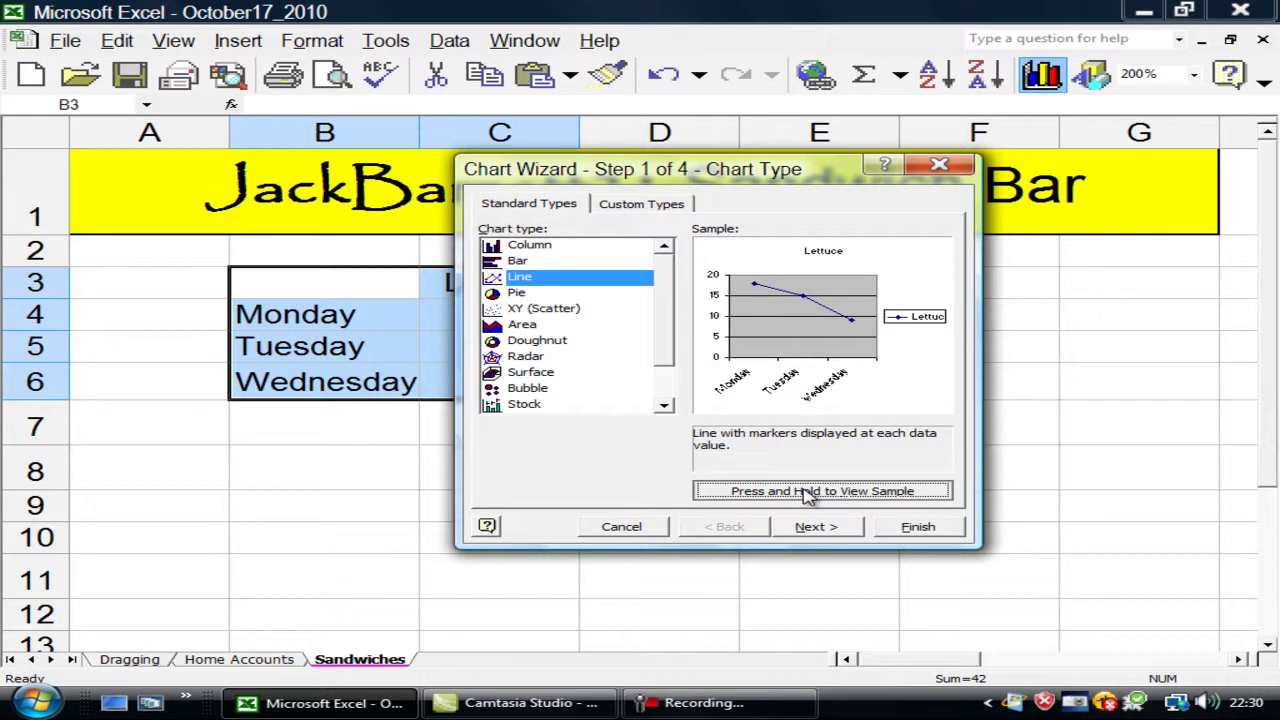
{"action": "left_click", "coordinate": [815, 527]}
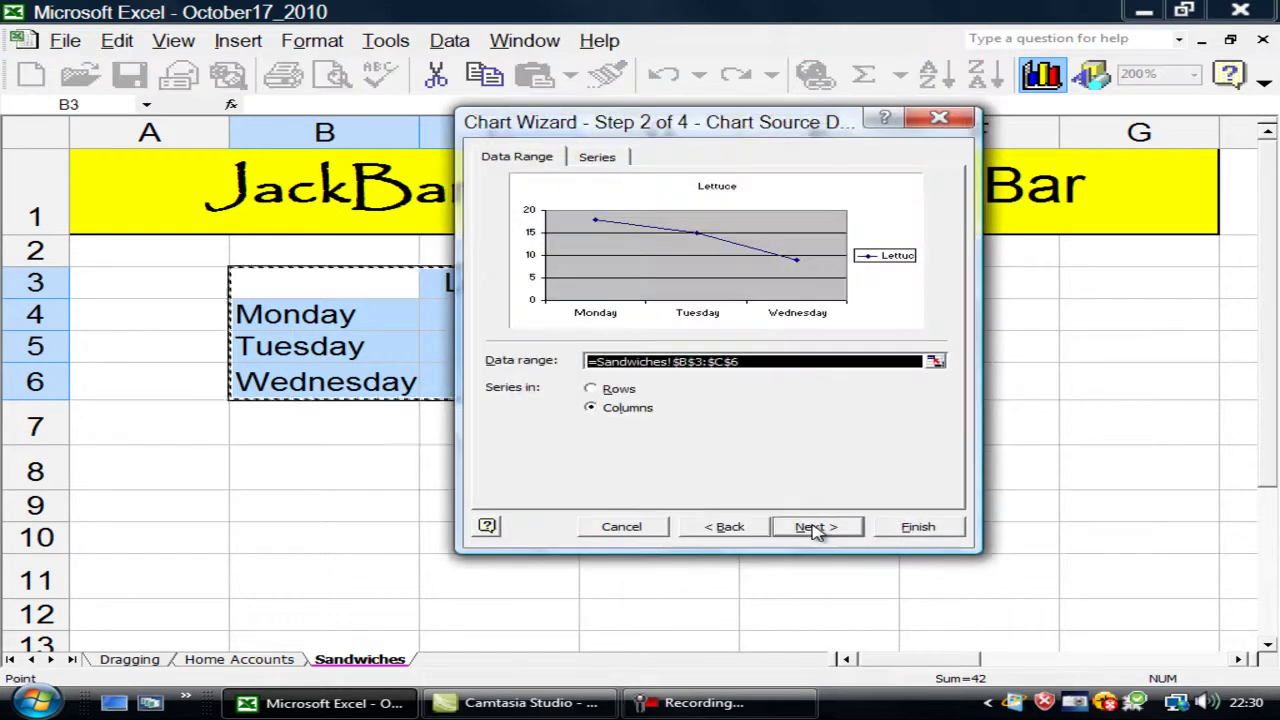
{"action": "left_click", "coordinate": [591, 389]}
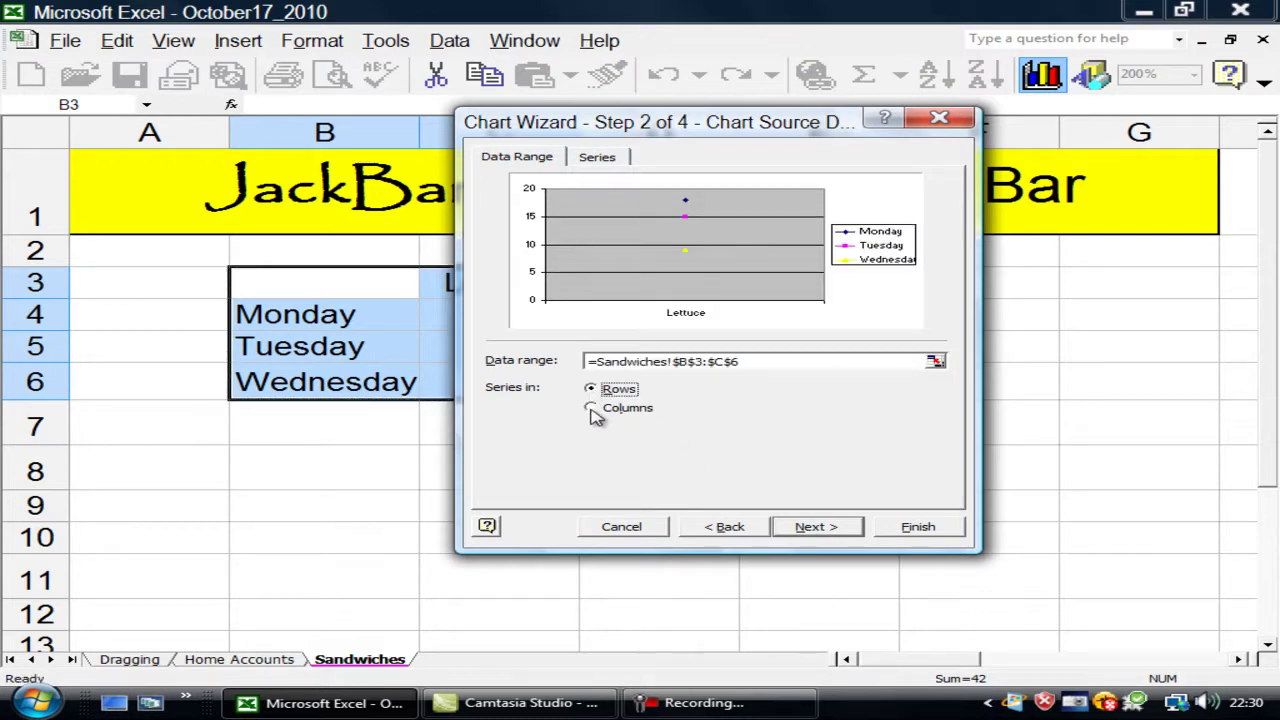
{"action": "left_click", "coordinate": [591, 410]}
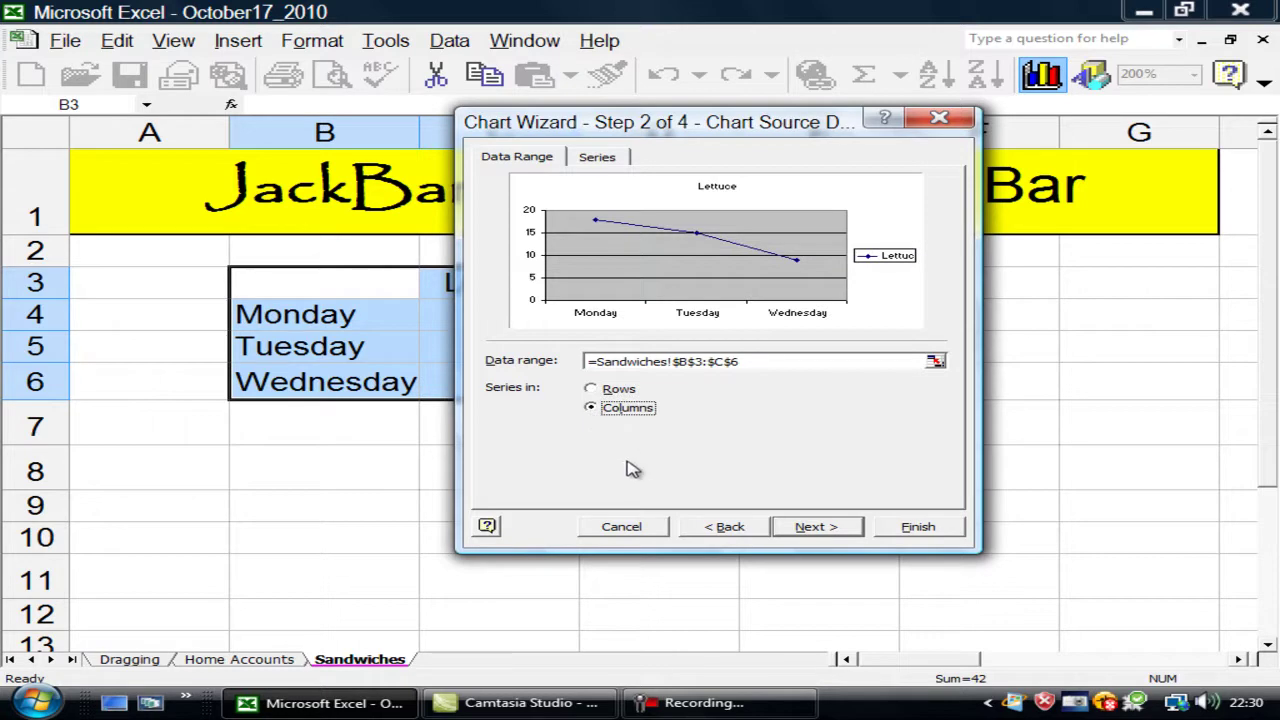
{"action": "left_click", "coordinate": [796, 530]}
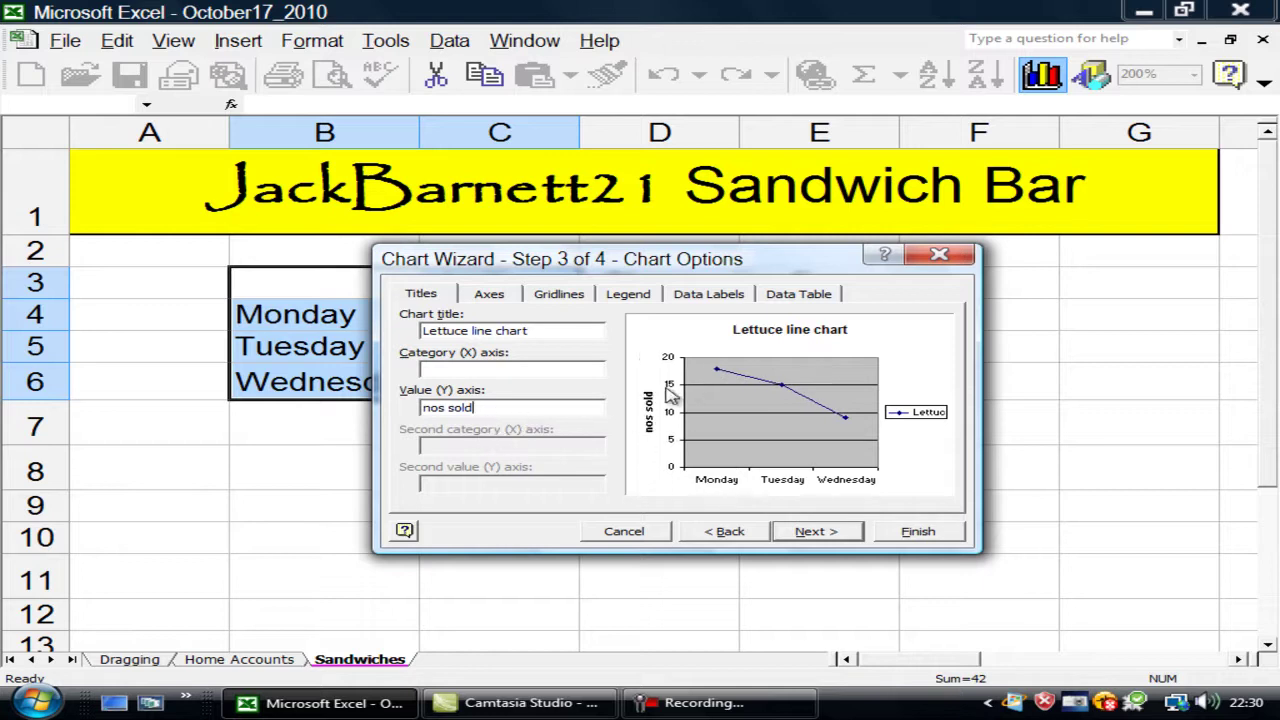
Hide the Lettuce chart's legend and show a data table beneath it
{"action": "left_click", "coordinate": [634, 305]}
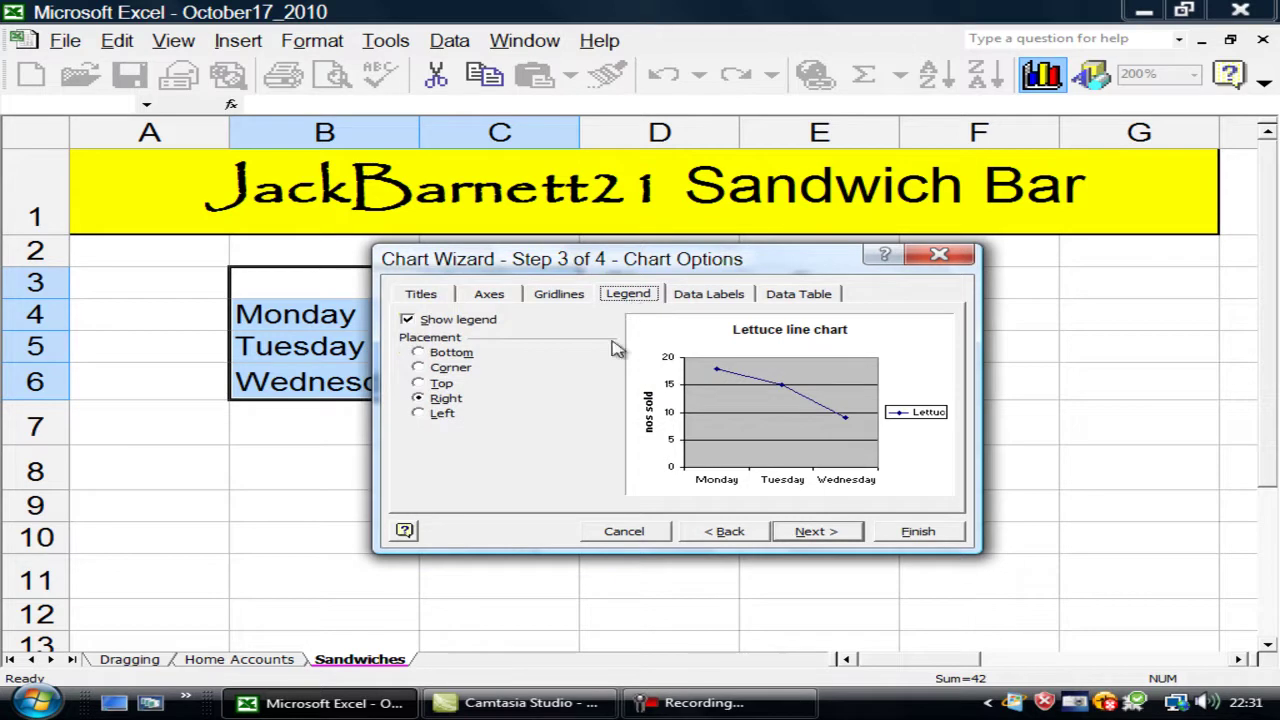
{"action": "left_click", "coordinate": [408, 320]}
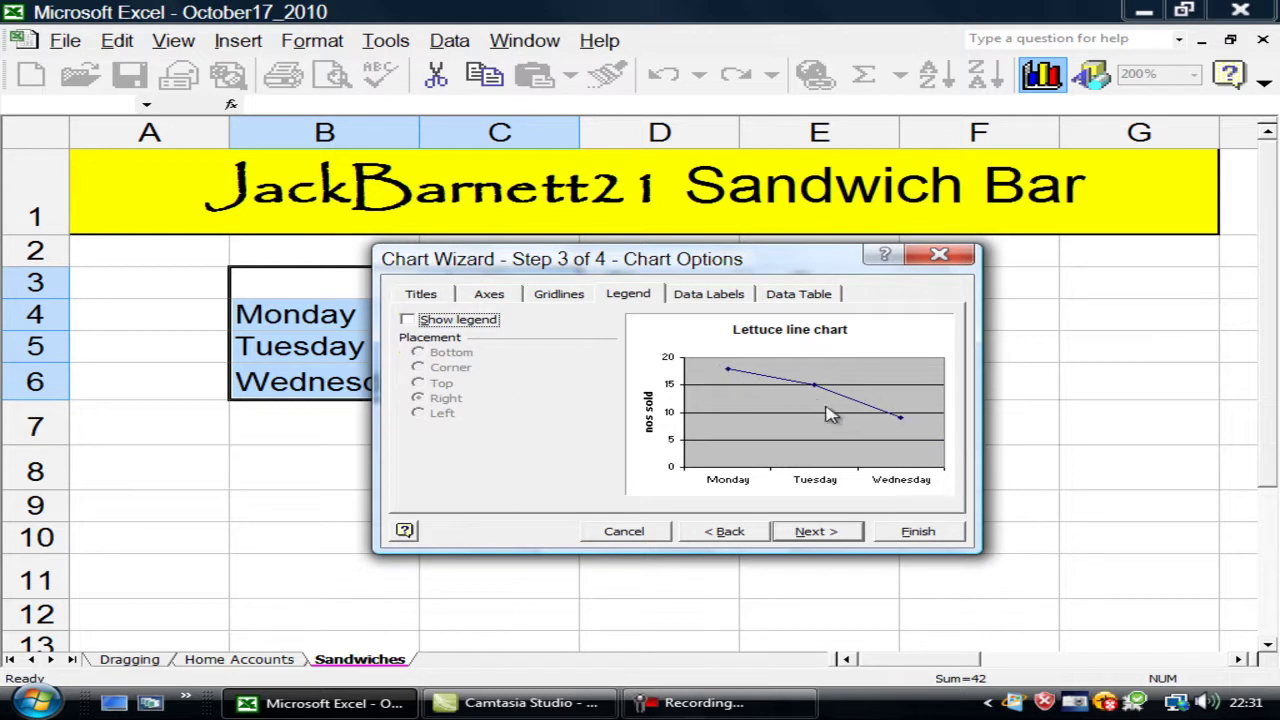
{"action": "left_click", "coordinate": [776, 297]}
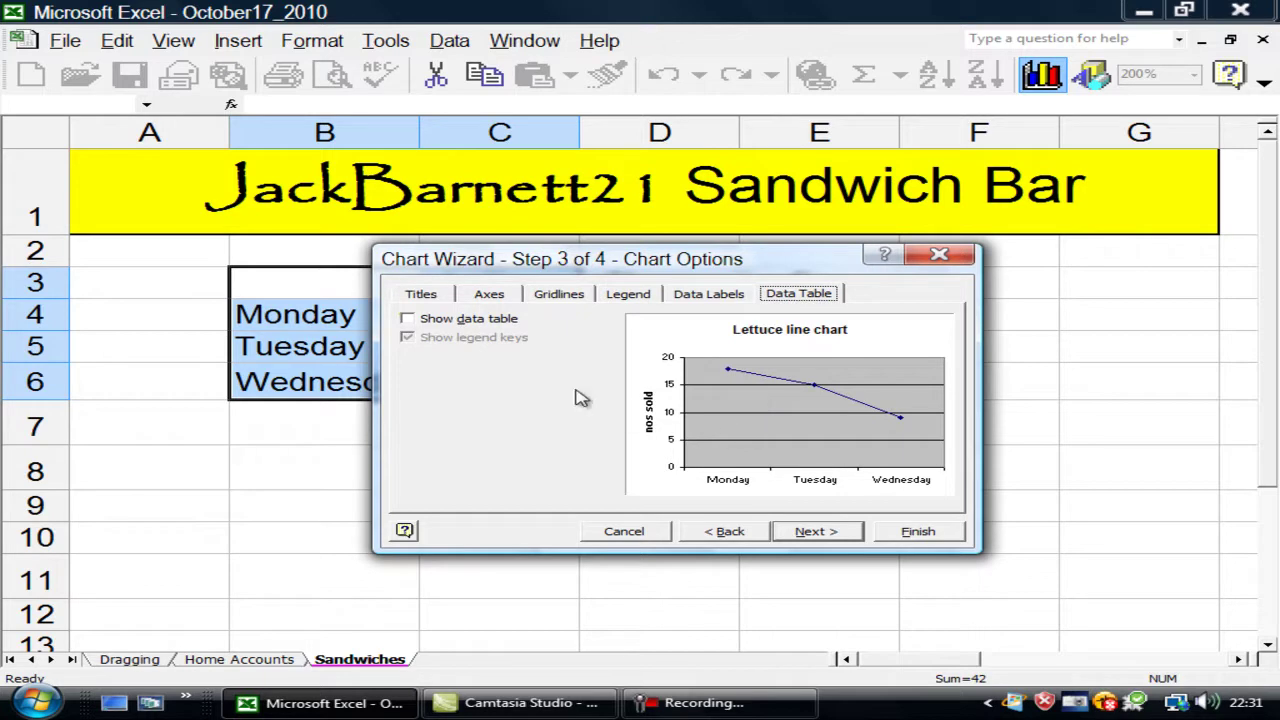
{"action": "left_click", "coordinate": [421, 322]}
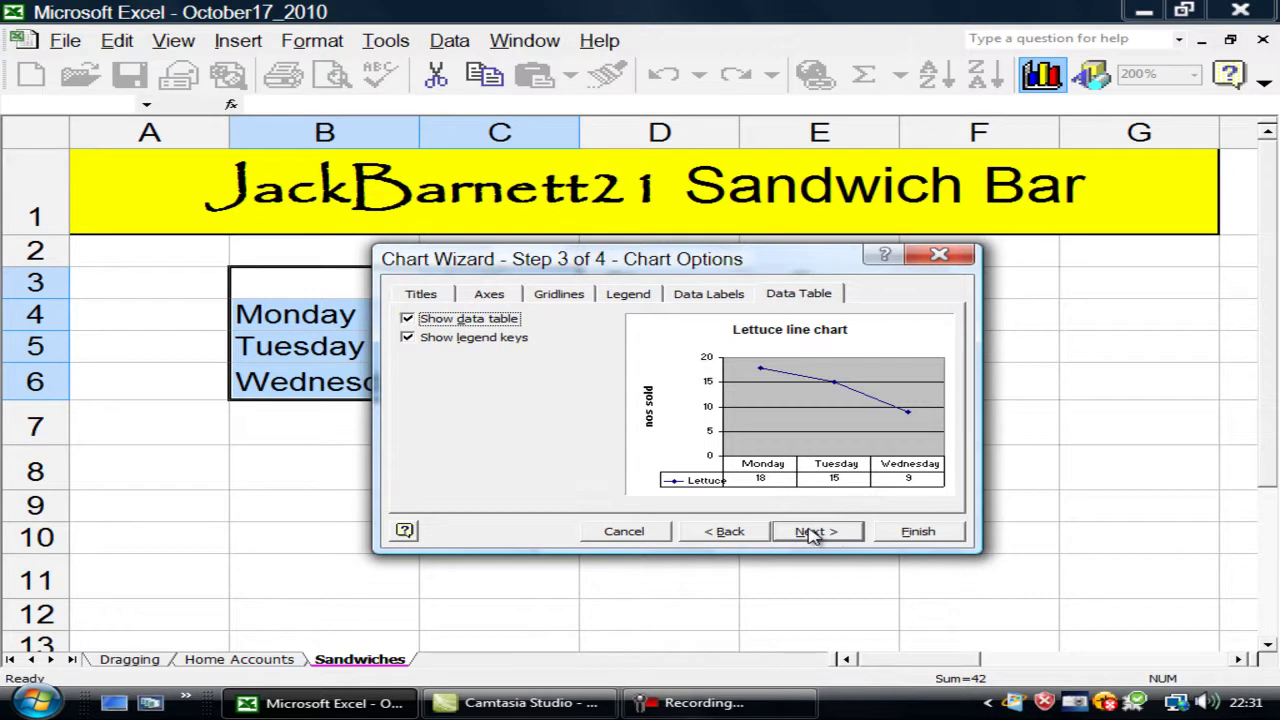
Place the Lettuce chart on a new sheet named 'line chart'
{"action": "left_click", "coordinate": [812, 532]}
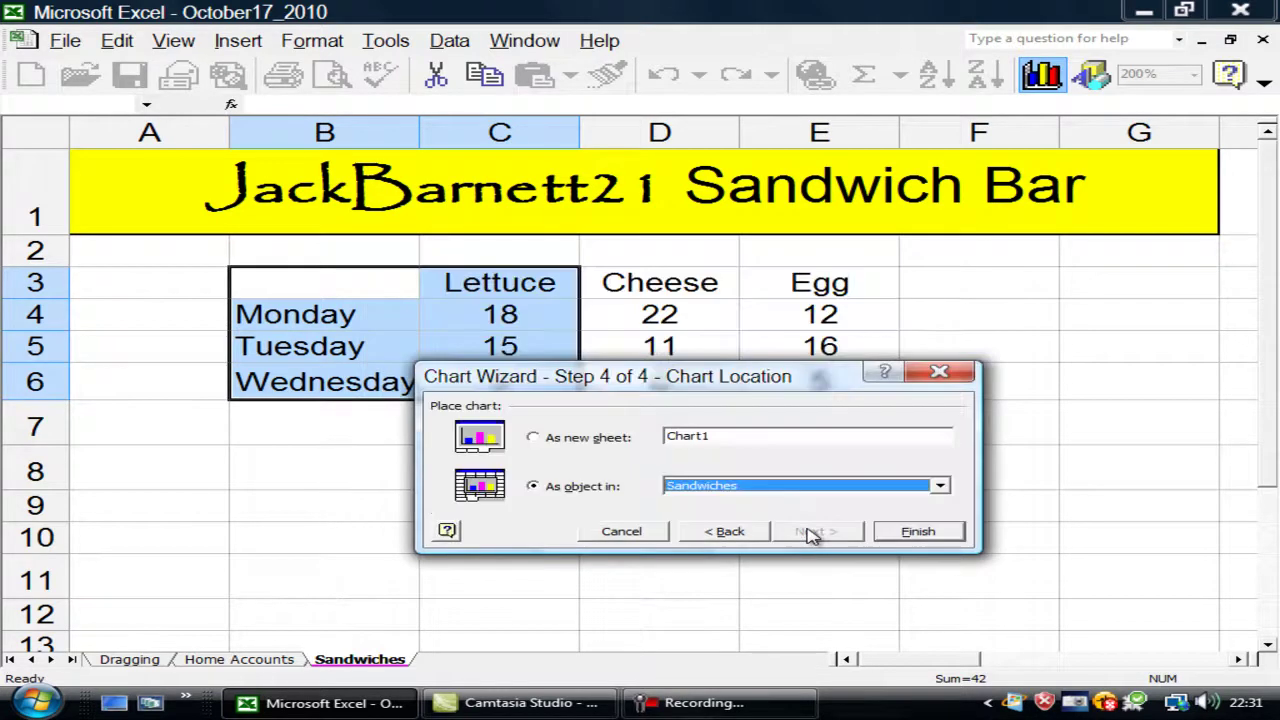
{"action": "left_click", "coordinate": [553, 442]}
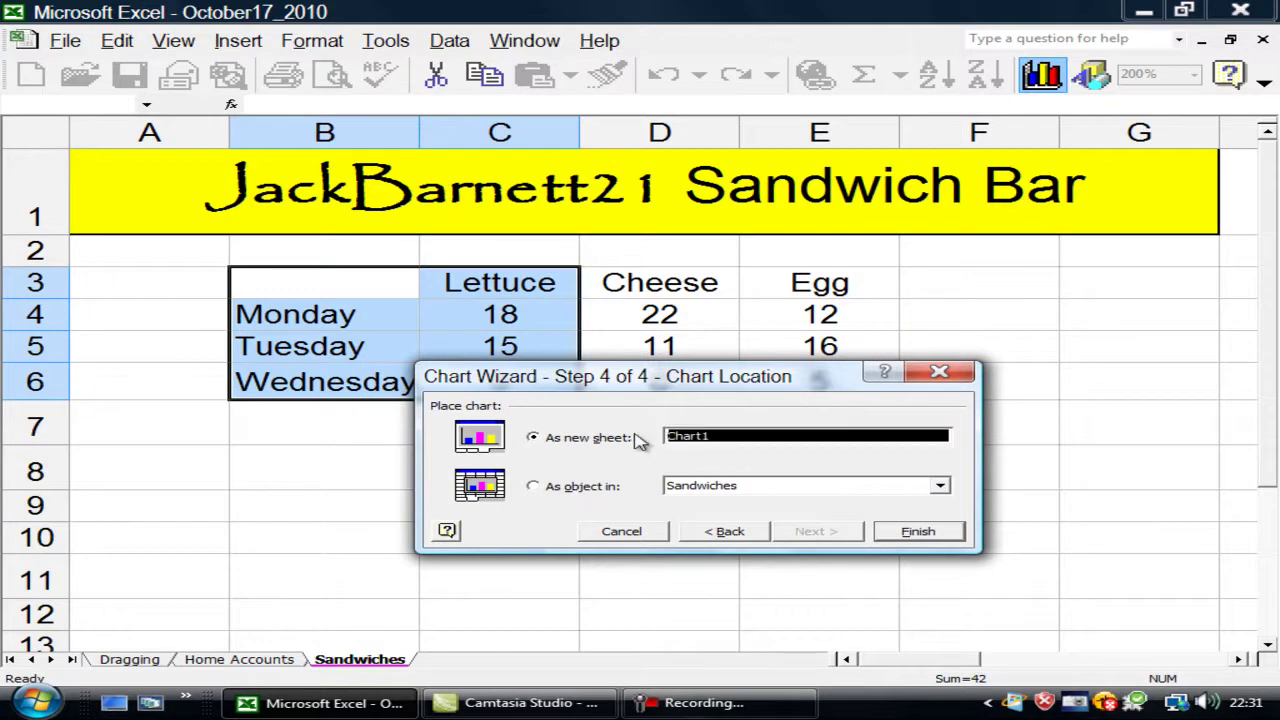
{"action": "type", "text": "line c"}
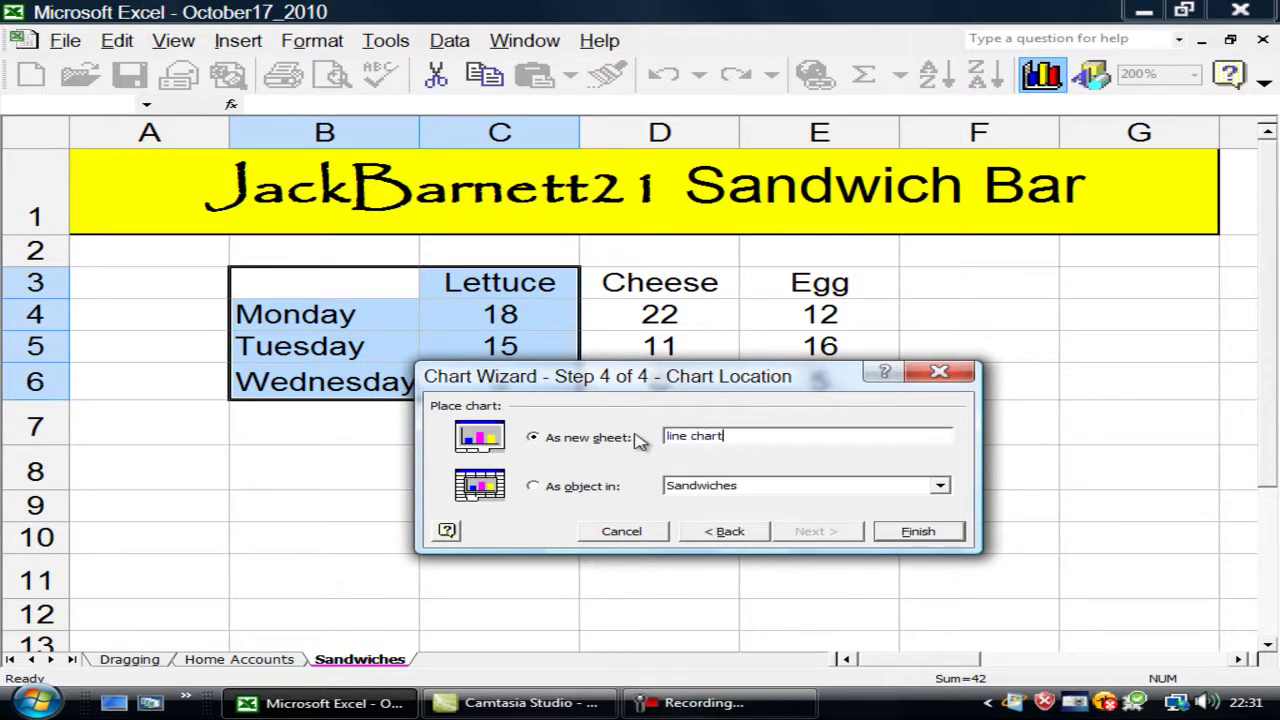
{"action": "left_click", "coordinate": [882, 535]}
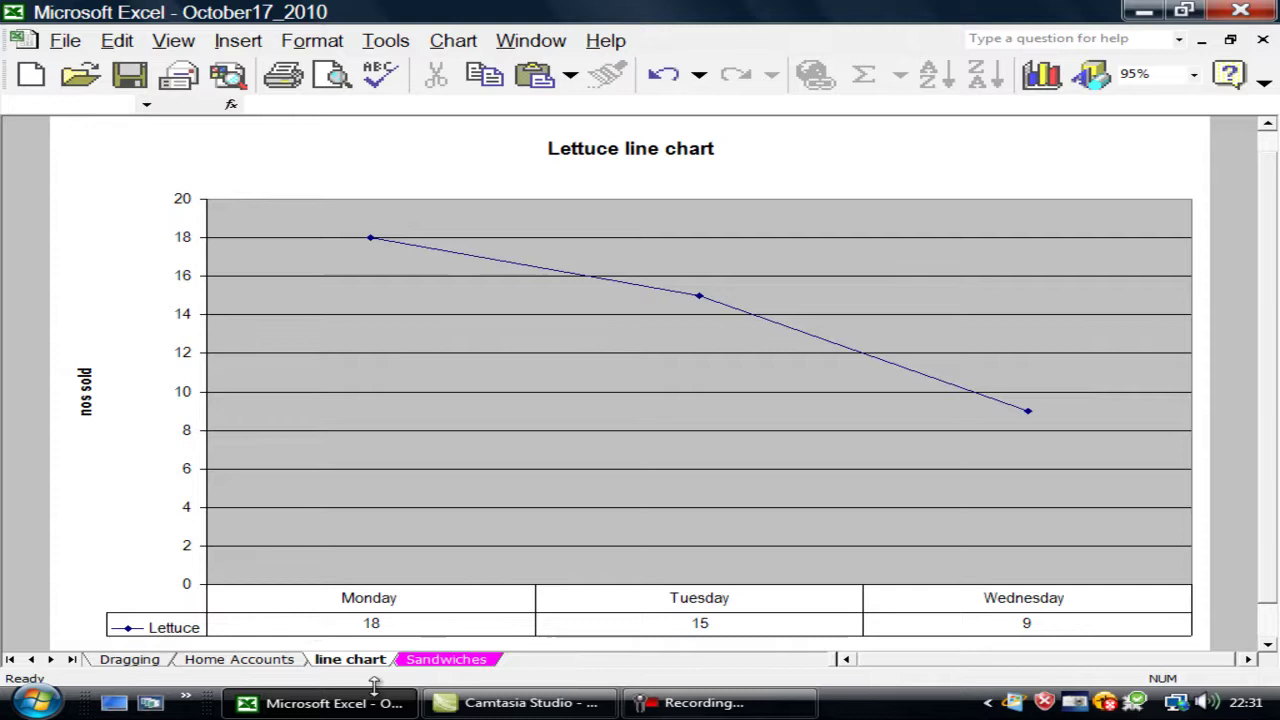
On the Sandwiches sheet, select day names B3:B6 plus the Cheese column D3:D6
{"action": "left_click", "coordinate": [446, 659]}
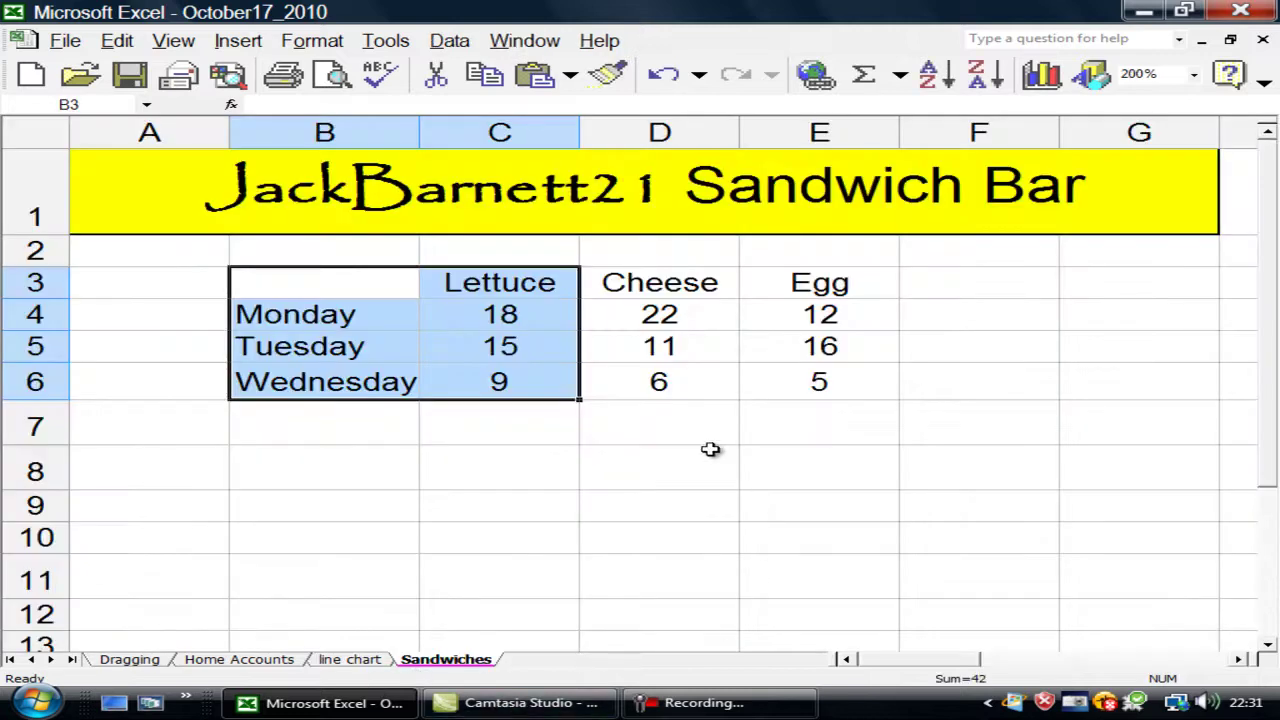
{"action": "left_click", "coordinate": [590, 458]}
{"action": "left_click", "coordinate": [269, 283]}
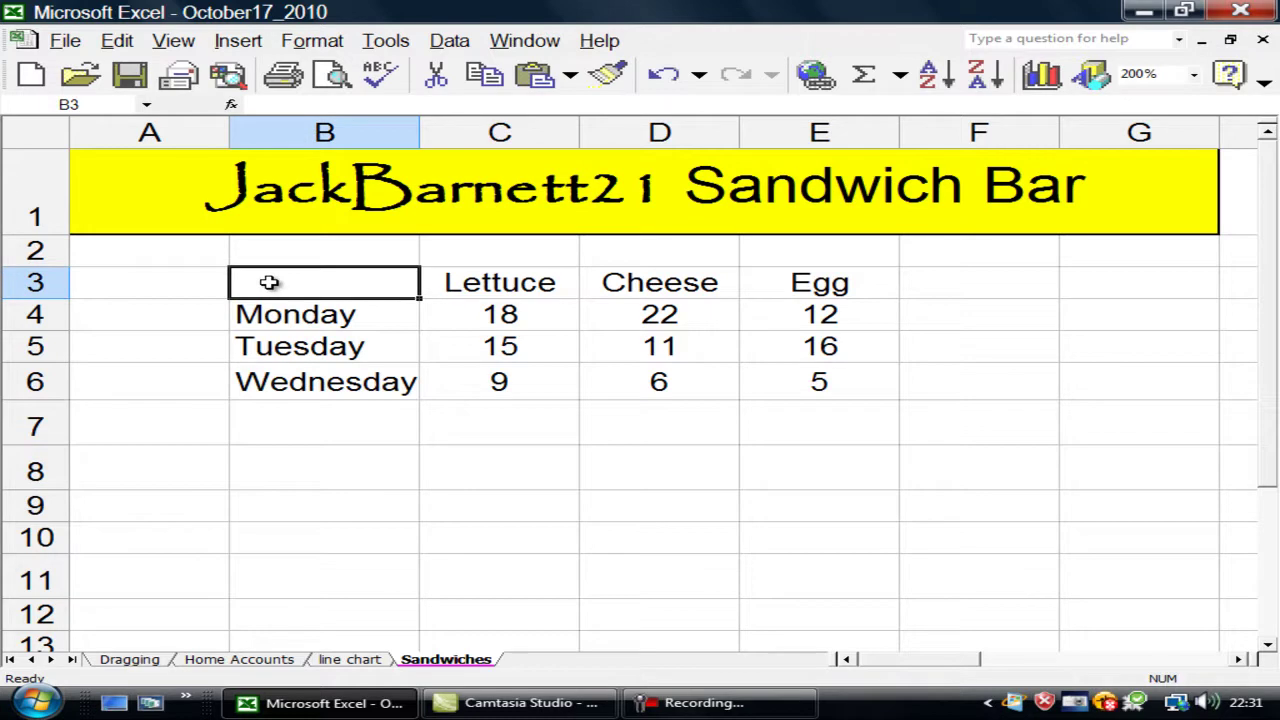
{"action": "left_click_drag", "start_coordinate": [268, 285], "coordinate": [269, 383]}
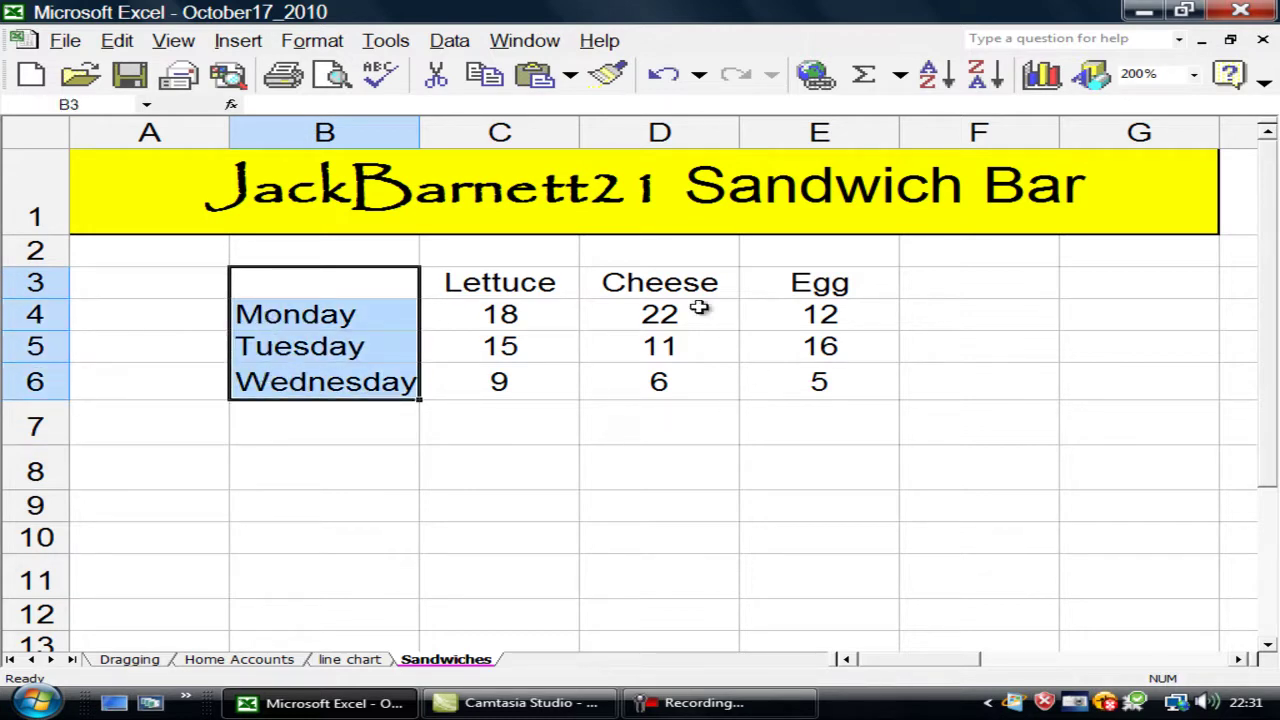
{"action": "left_click_drag", "start_coordinate": [678, 282], "coordinate": [673, 383]}
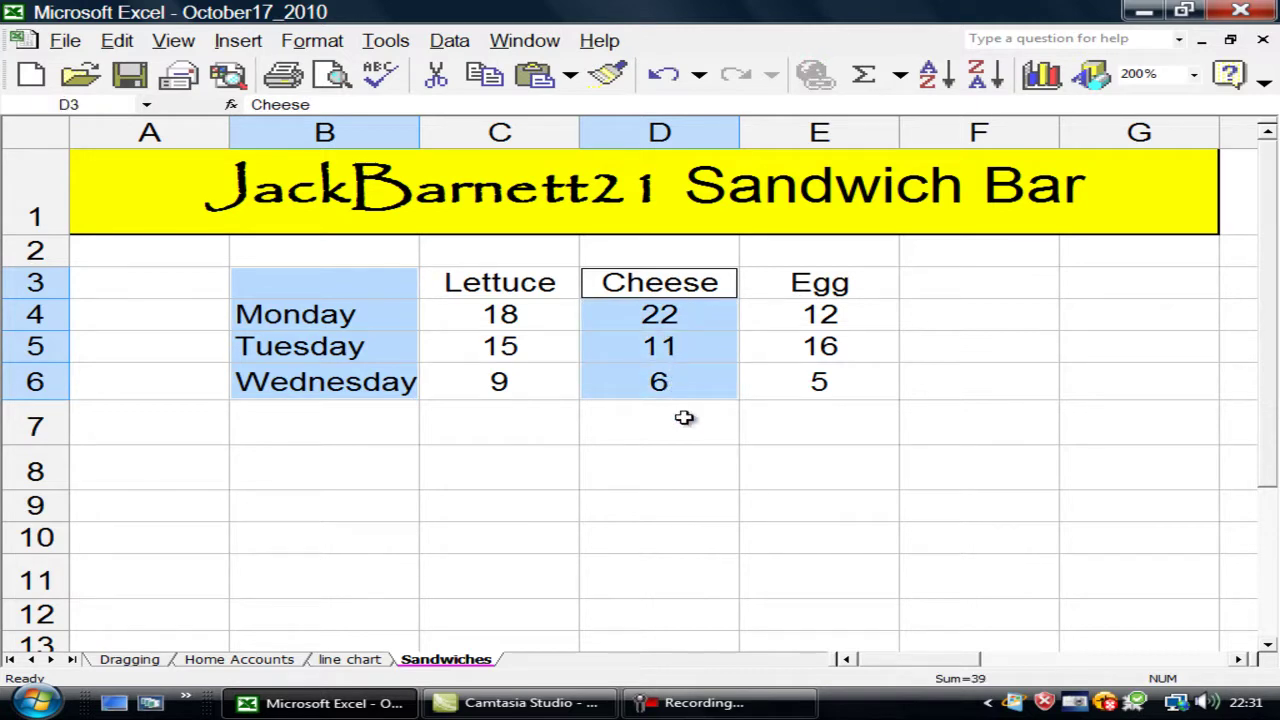
Start a pie chart from the selection with series in columns
{"action": "left_click", "coordinate": [1041, 76]}
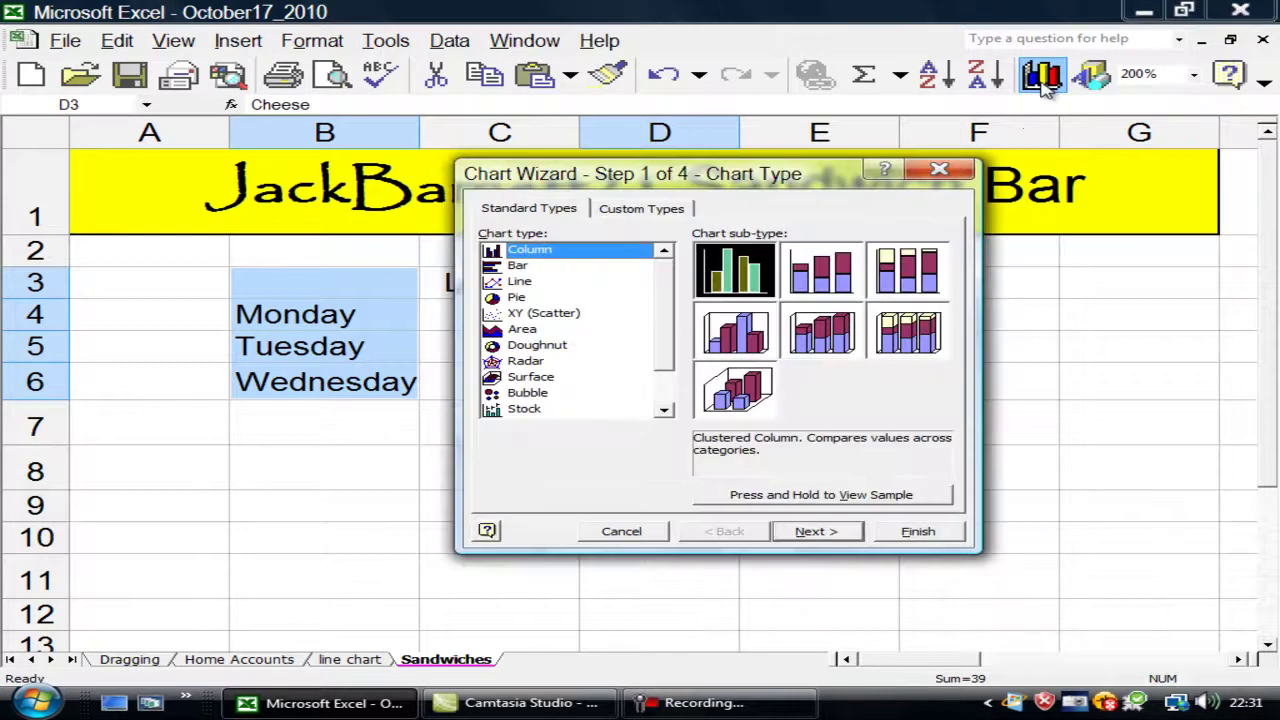
{"action": "left_click", "coordinate": [495, 300]}
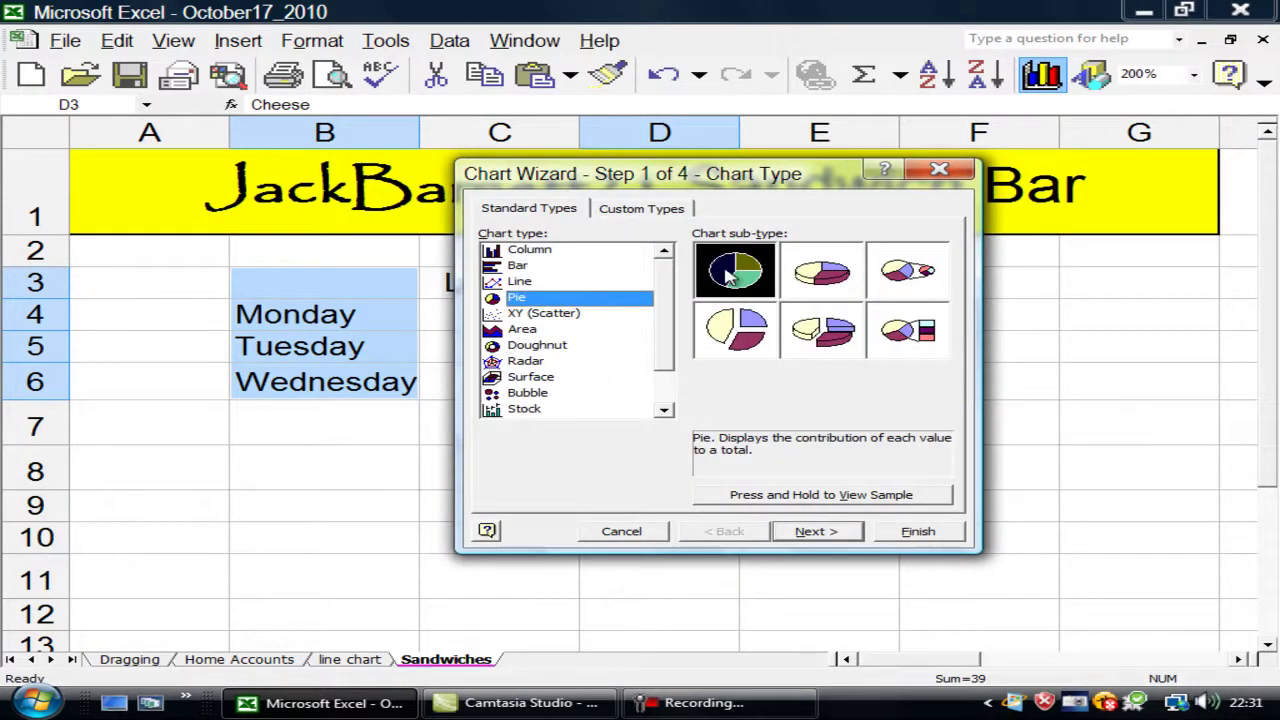
{"action": "left_click", "coordinate": [815, 500]}
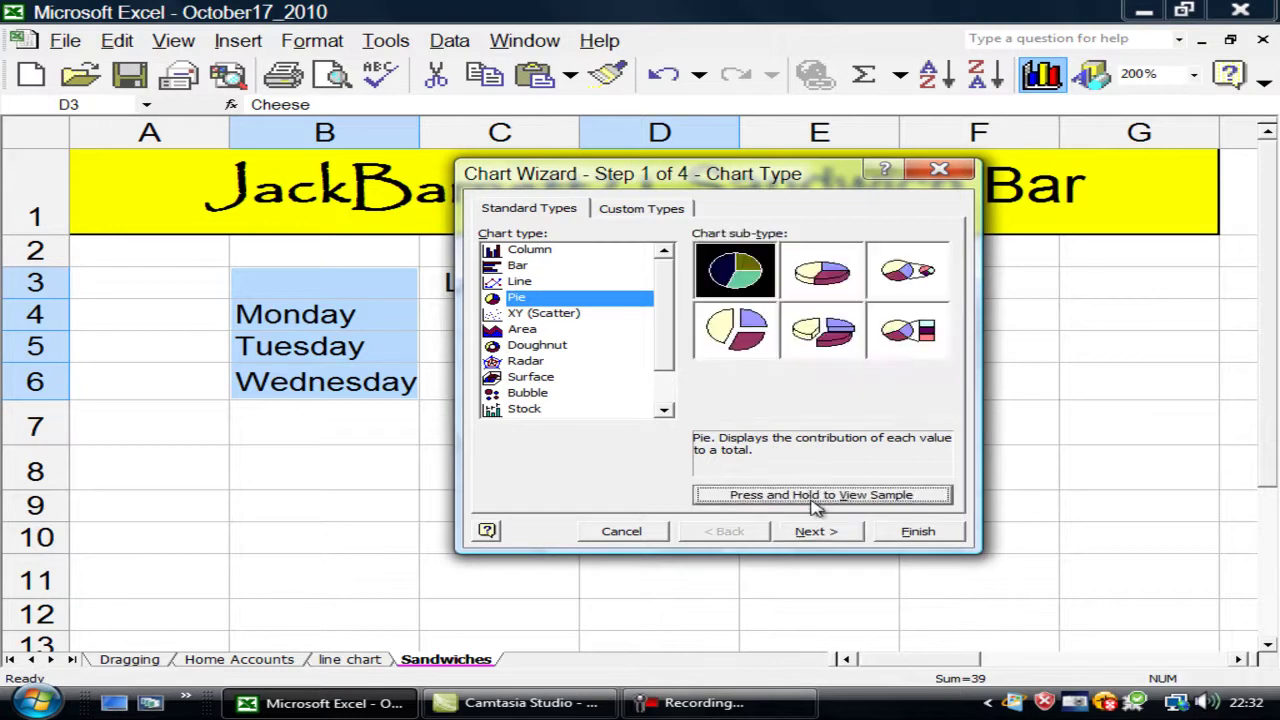
{"action": "left_click", "coordinate": [812, 531]}
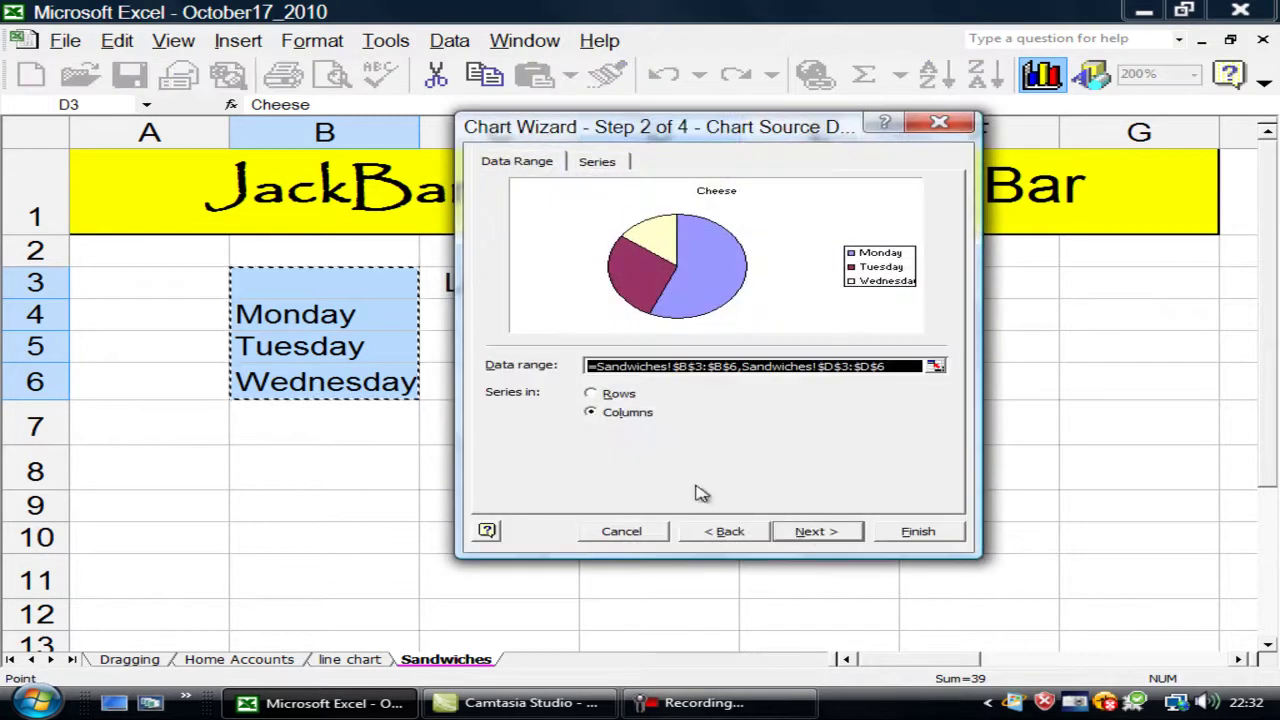
{"action": "left_click", "coordinate": [596, 396]}
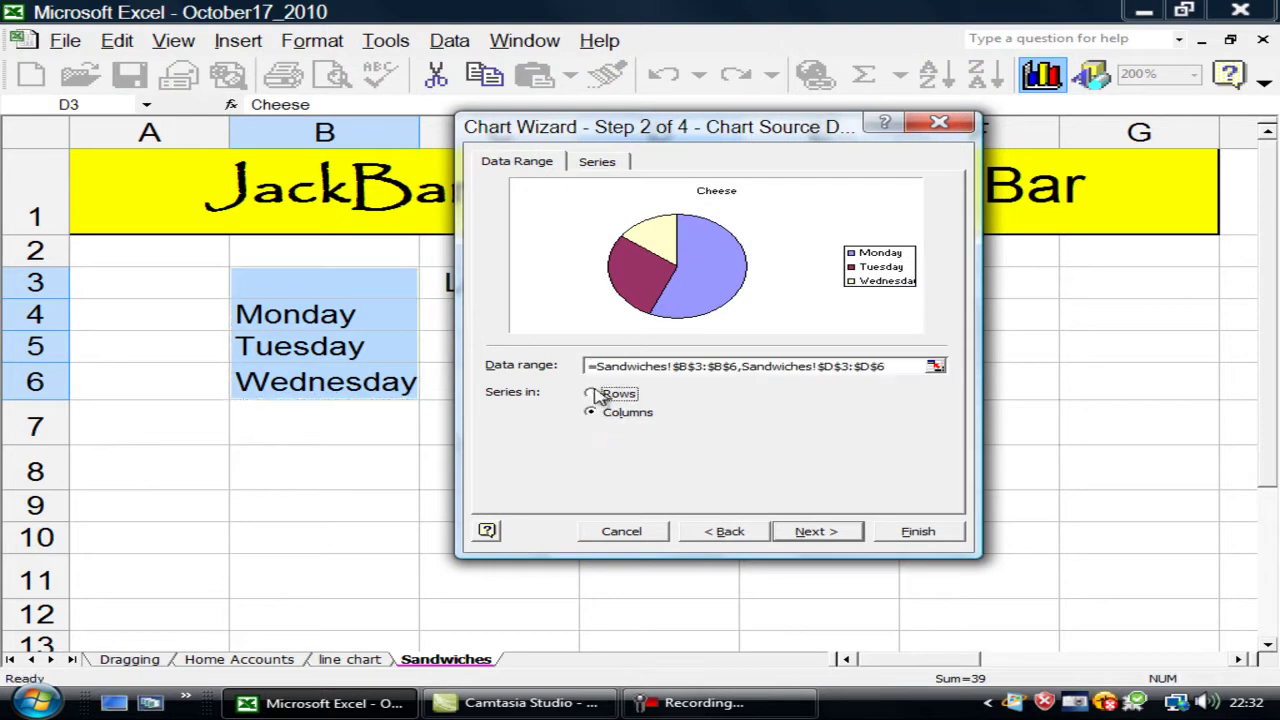
{"action": "left_click", "coordinate": [594, 414]}
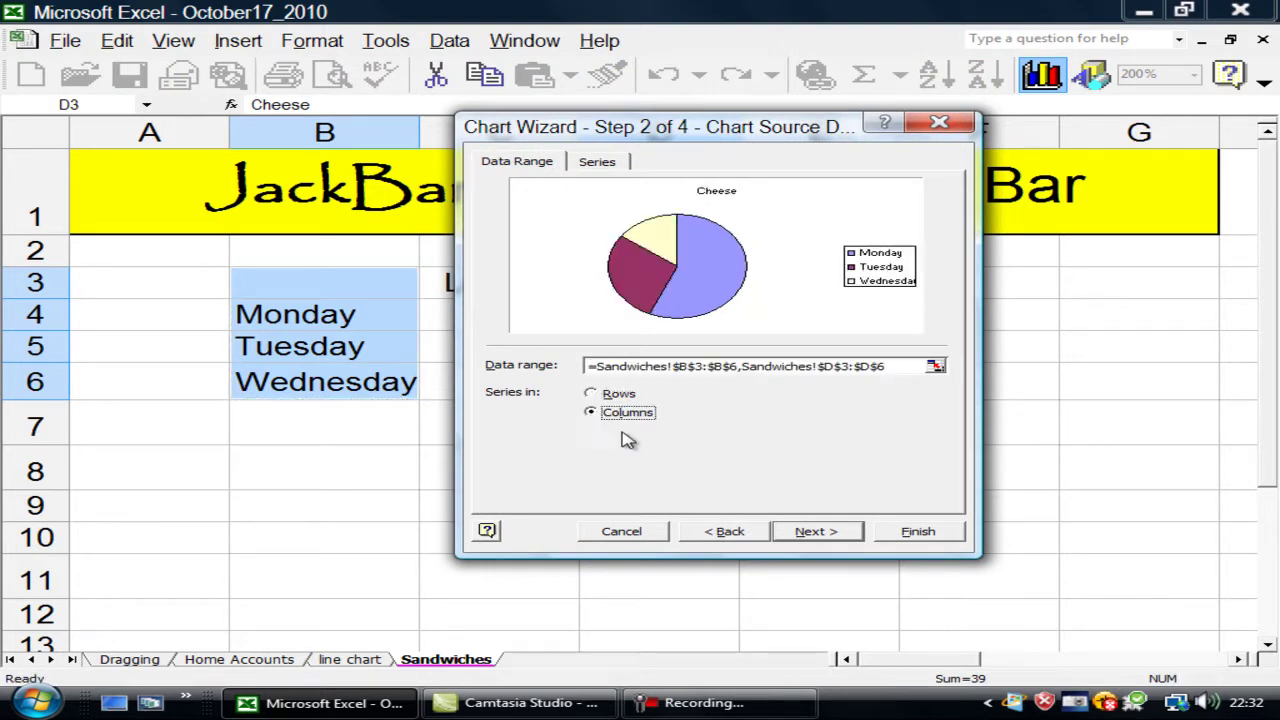
{"action": "left_click", "coordinate": [808, 535]}
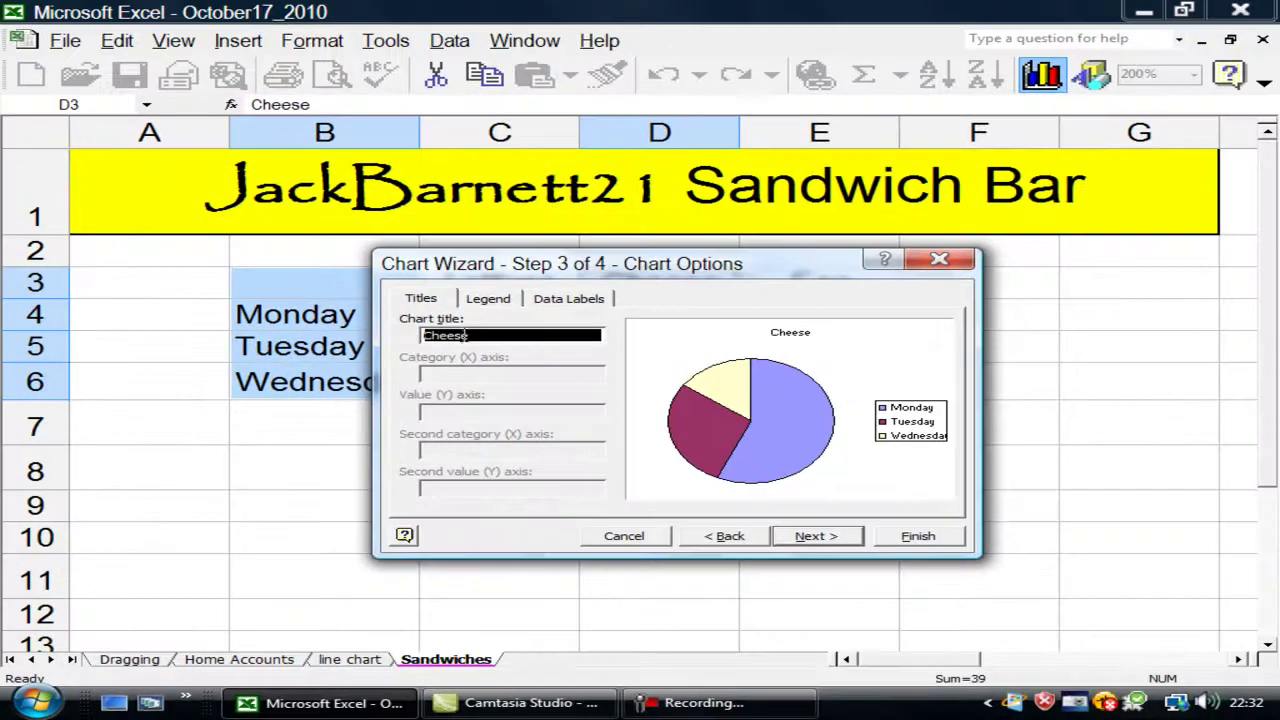
Title the pie 'Cheese pie chart' and label slices with their values 22, 11, 6
{"action": "left_click", "coordinate": [483, 337]}
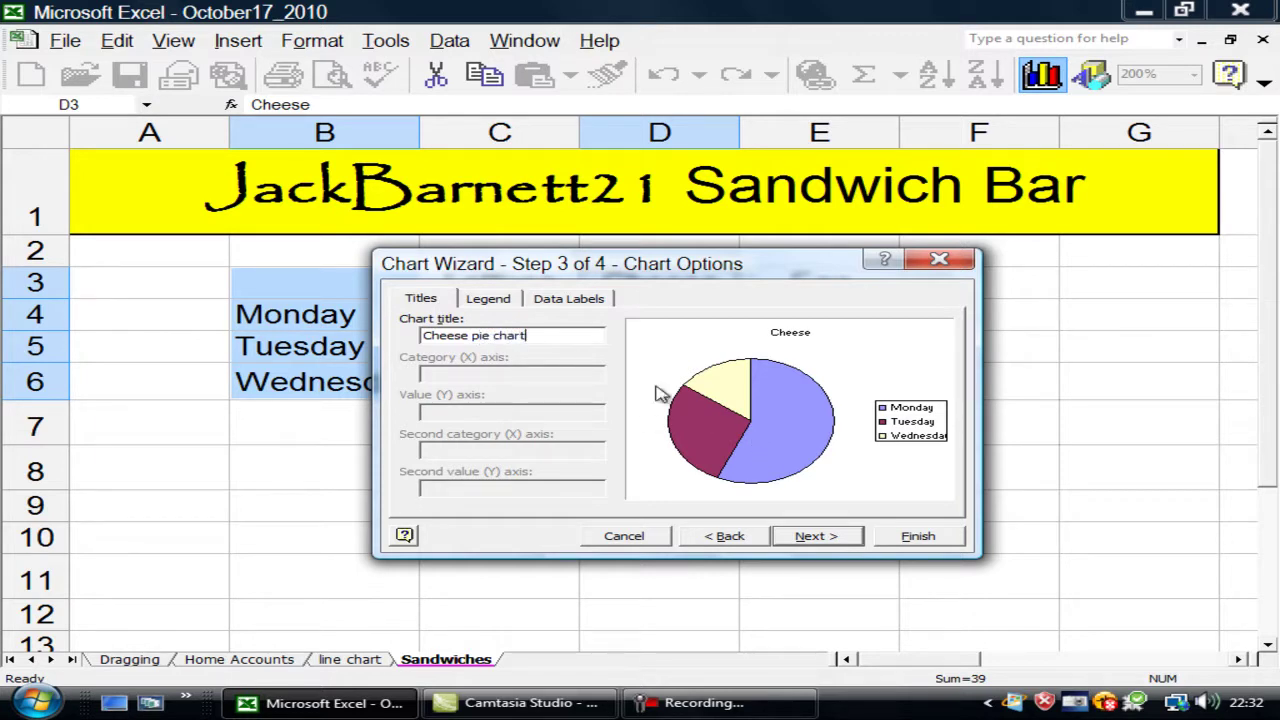
{"action": "left_click", "coordinate": [503, 300]}
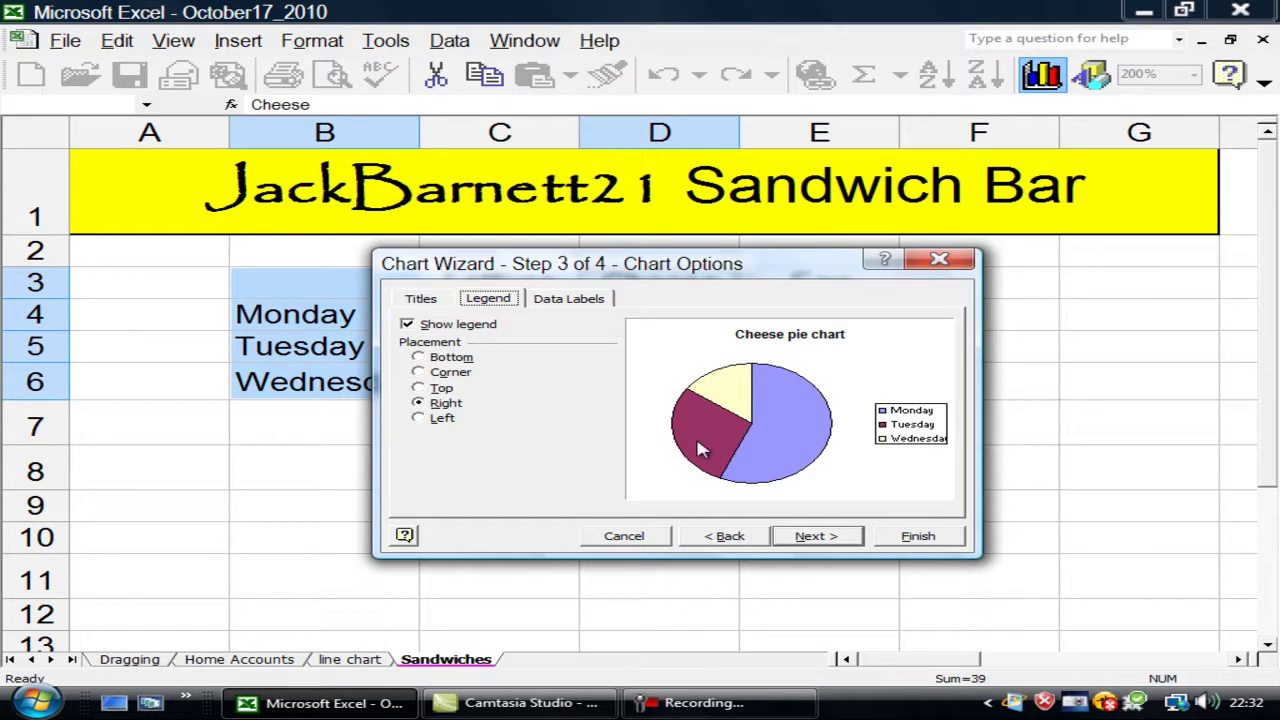
{"action": "left_click", "coordinate": [580, 303]}
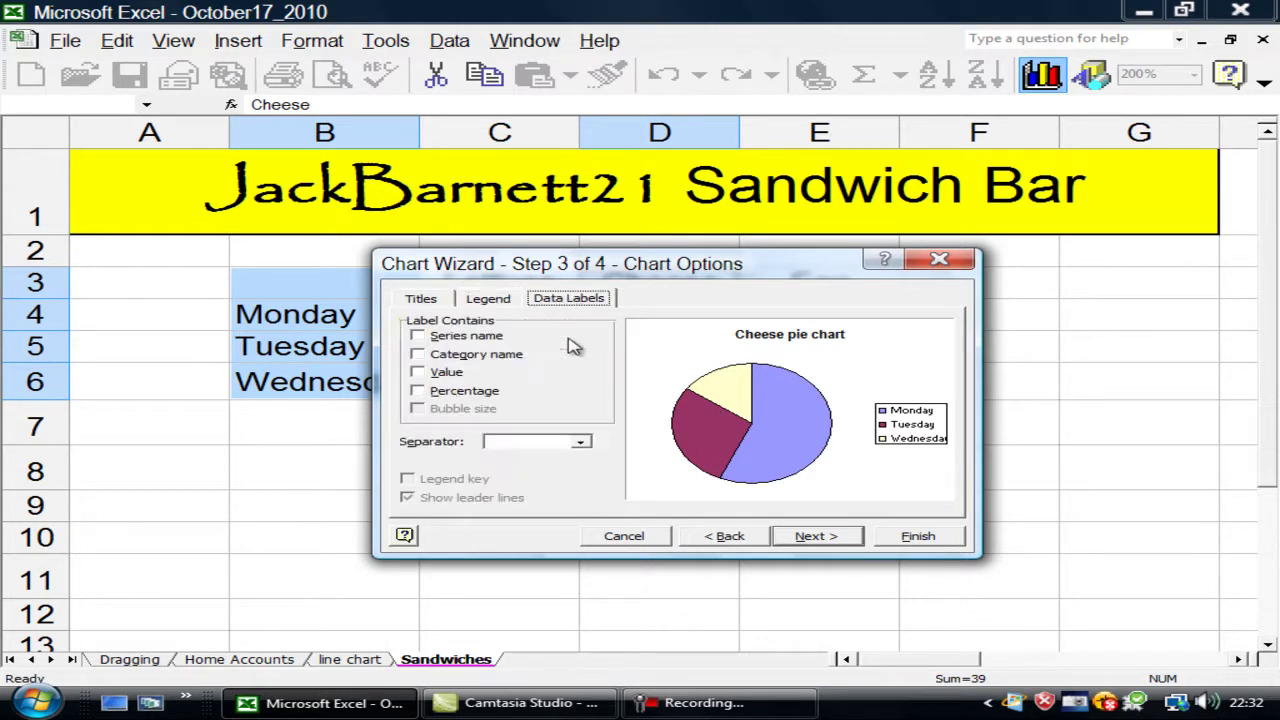
{"action": "left_click", "coordinate": [419, 374]}
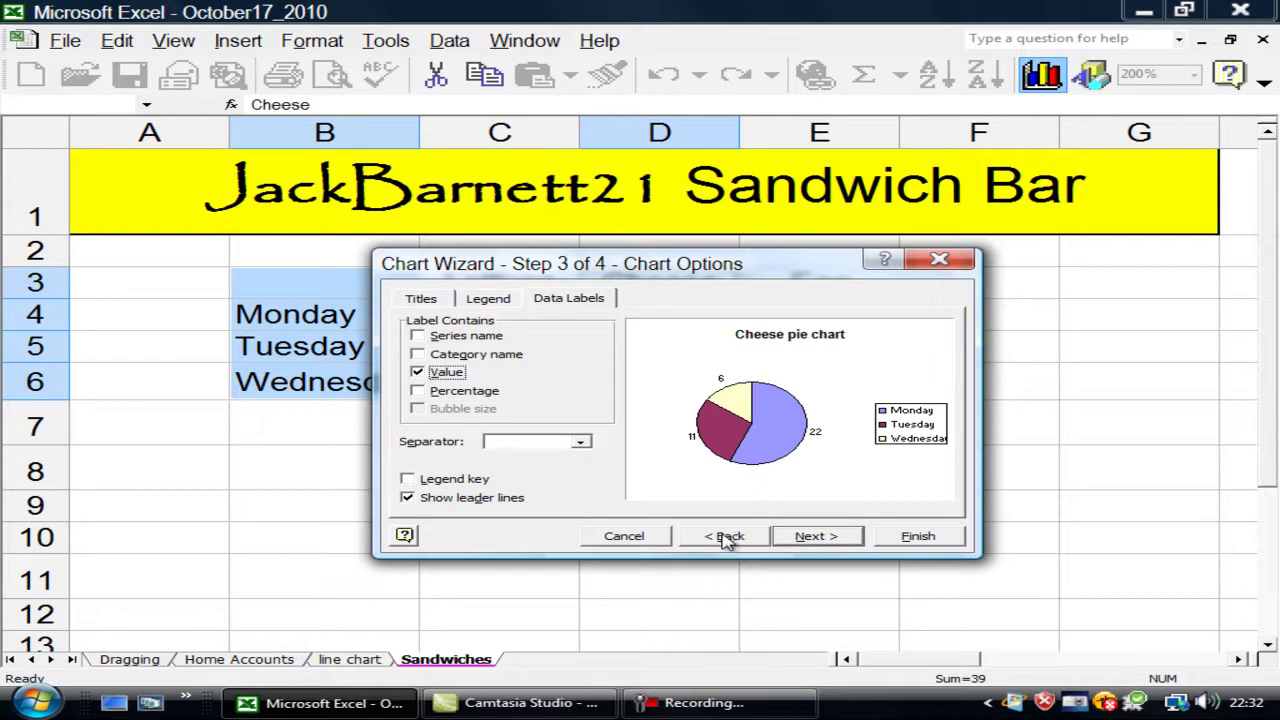
Place the Cheese pie chart on a new sheet named 'pie chart'
{"action": "left_click", "coordinate": [810, 536]}
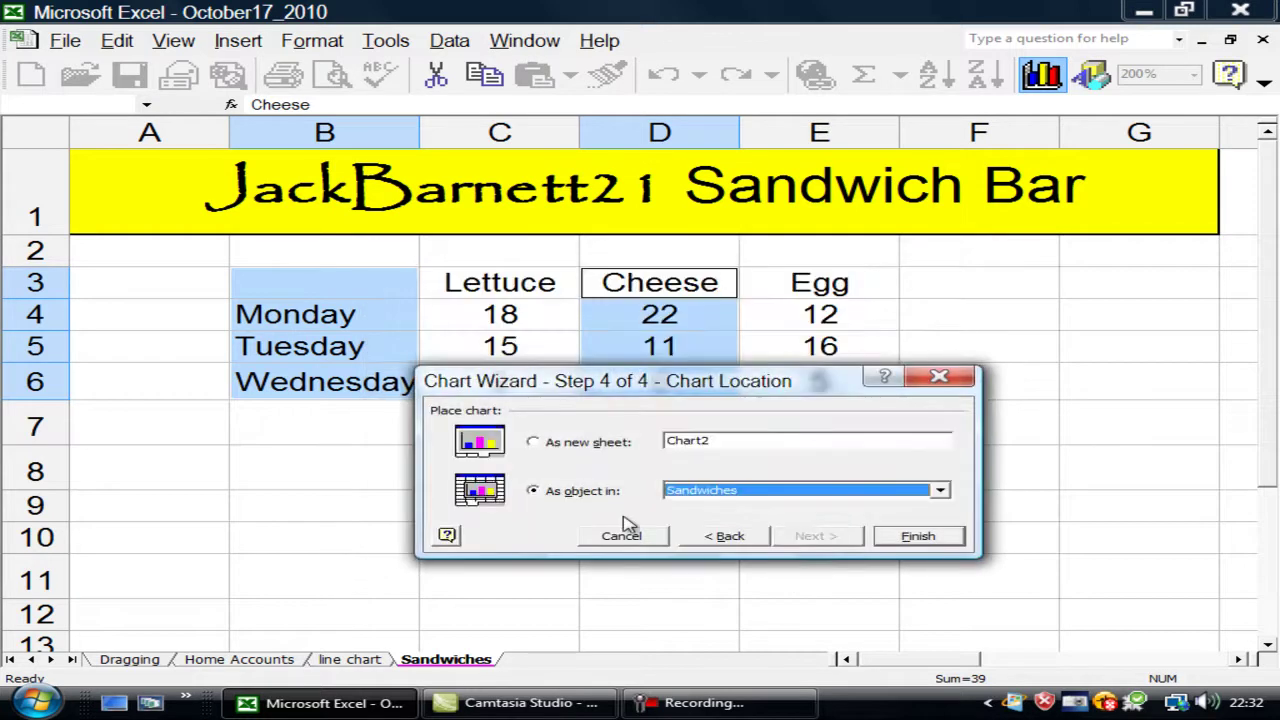
{"action": "left_click", "coordinate": [534, 442]}
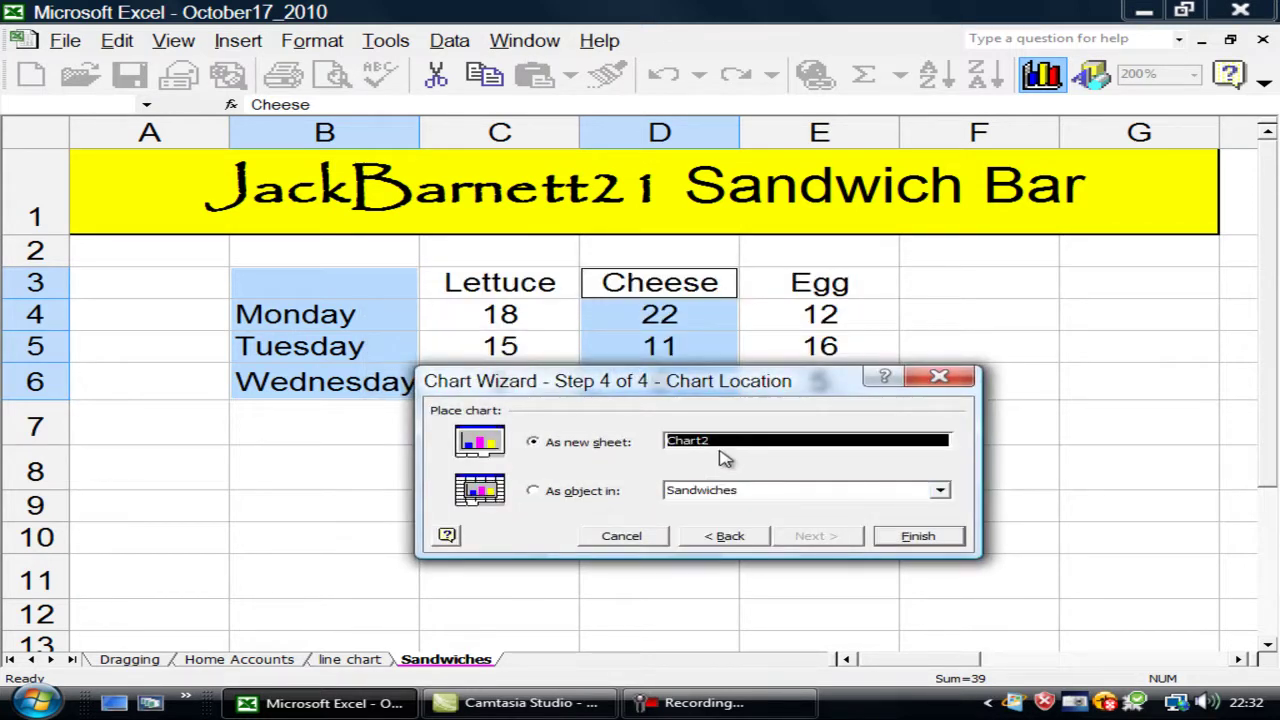
{"action": "type", "text": "pie c"}
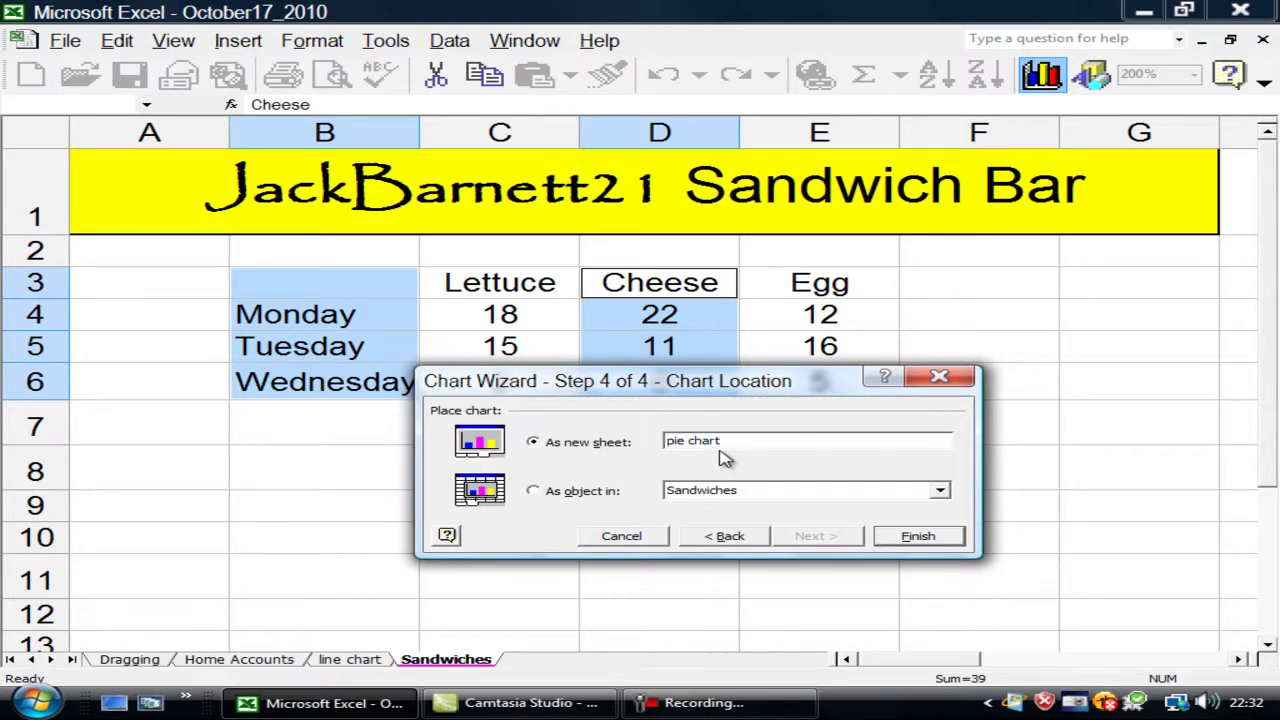
{"action": "left_click", "coordinate": [890, 536]}
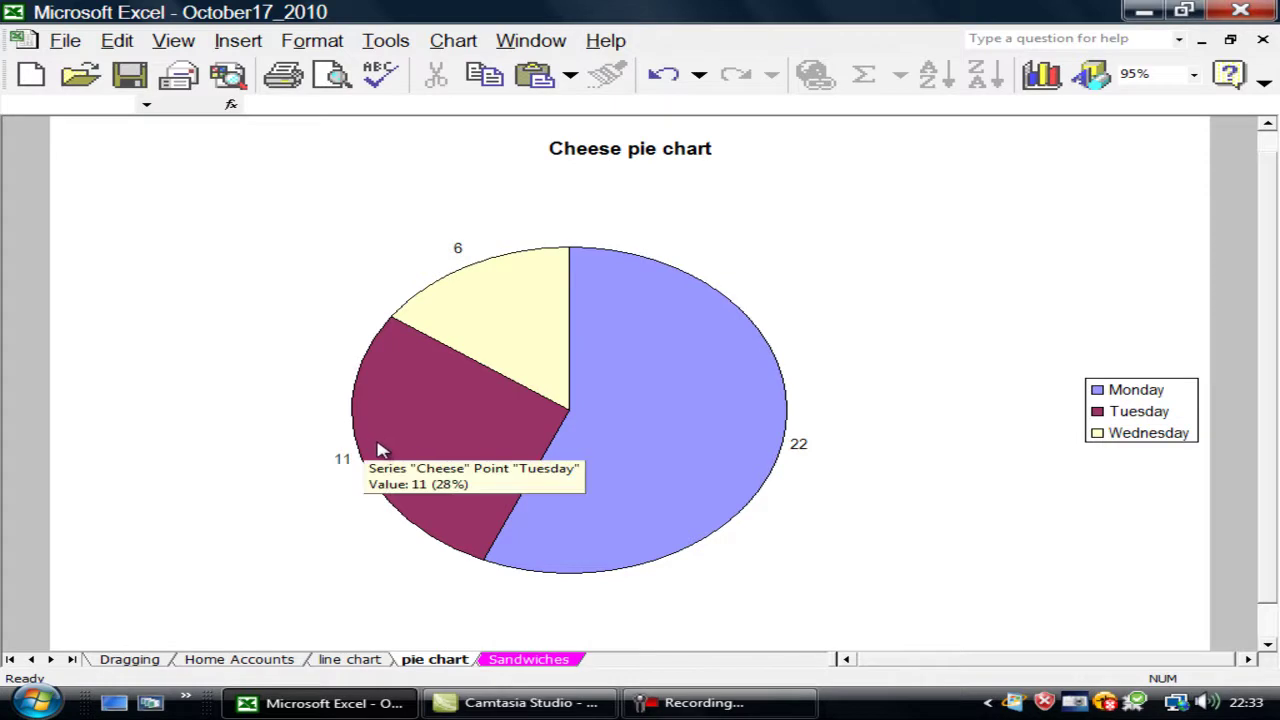
Drag the pie's slices outward to explode the Cheese pie chart
{"action": "mouse_move", "coordinate": [762, 443]}
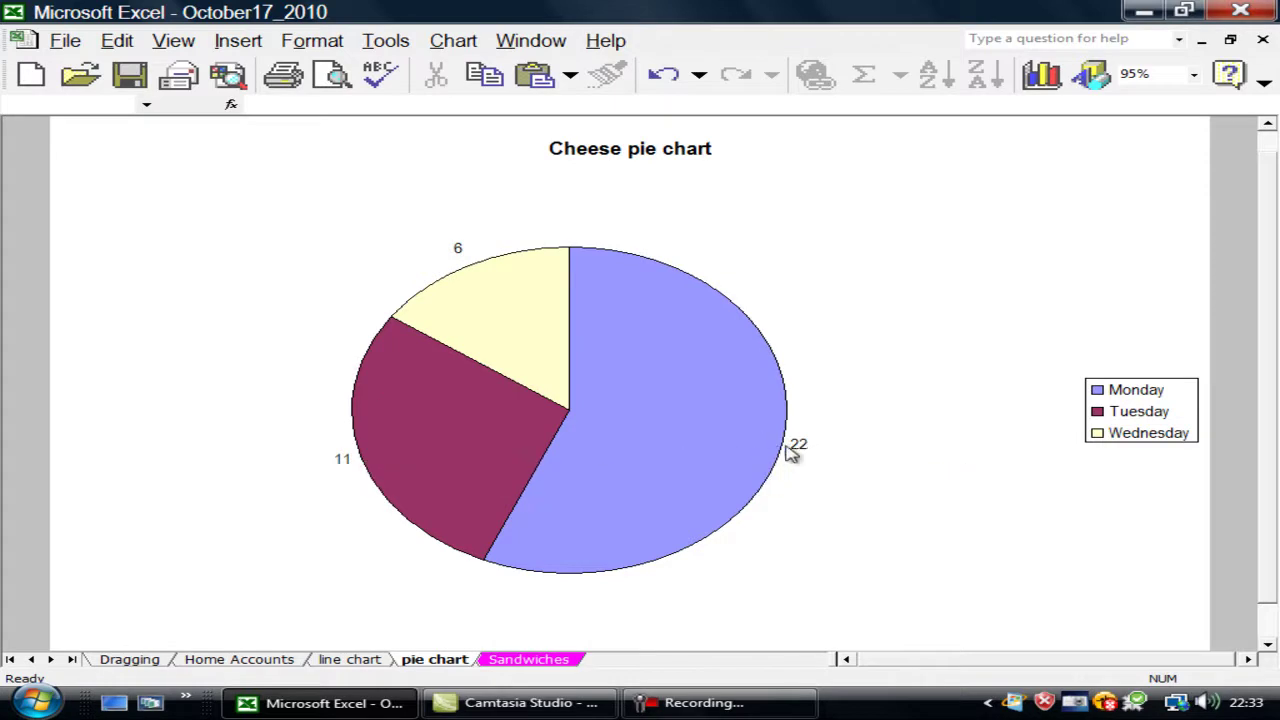
{"action": "mouse_move", "coordinate": [632, 430]}
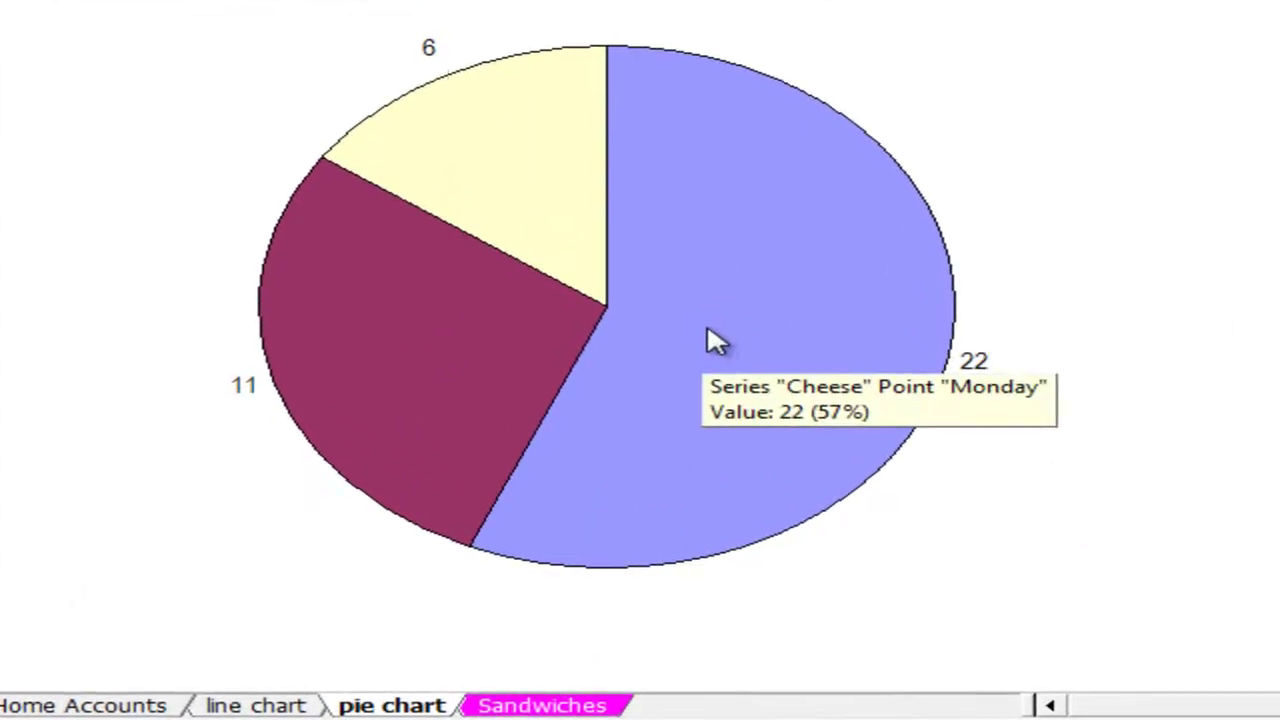
{"action": "left_click", "coordinate": [718, 341]}
{"action": "left_click_drag", "start_coordinate": [714, 262], "coordinate": [822, 433]}
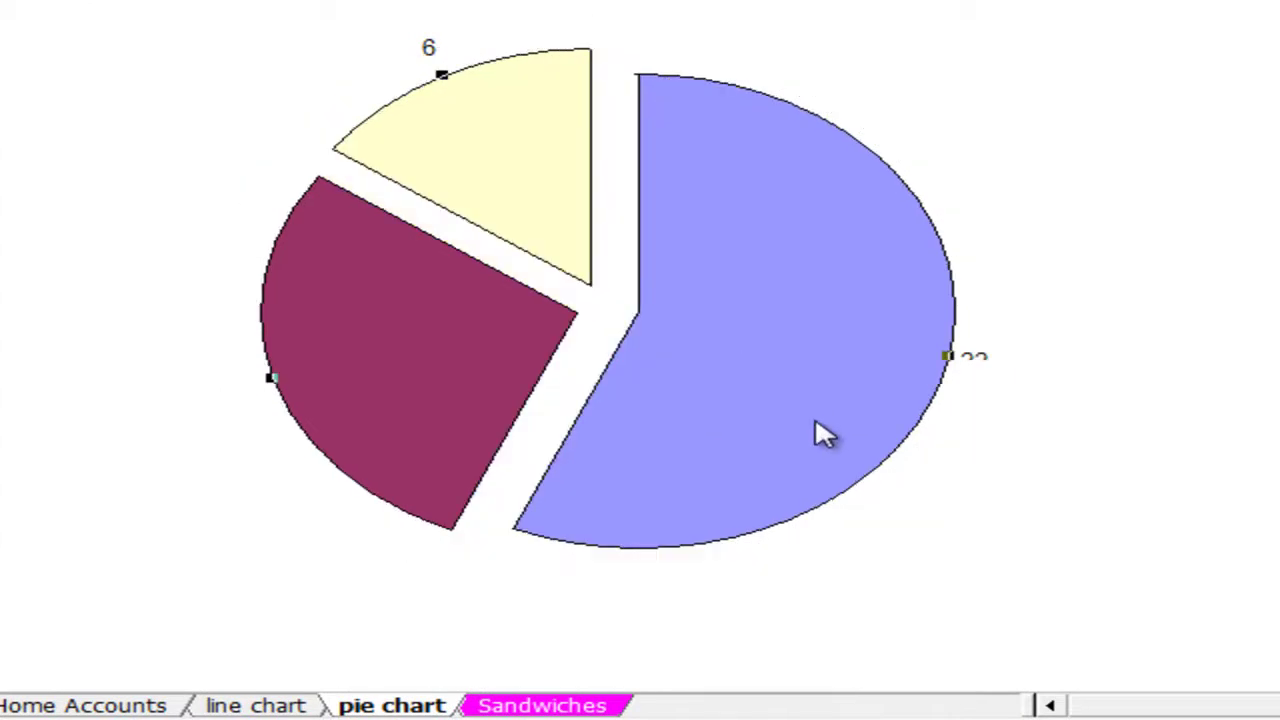
{"action": "mouse_move", "coordinate": [822, 433]}
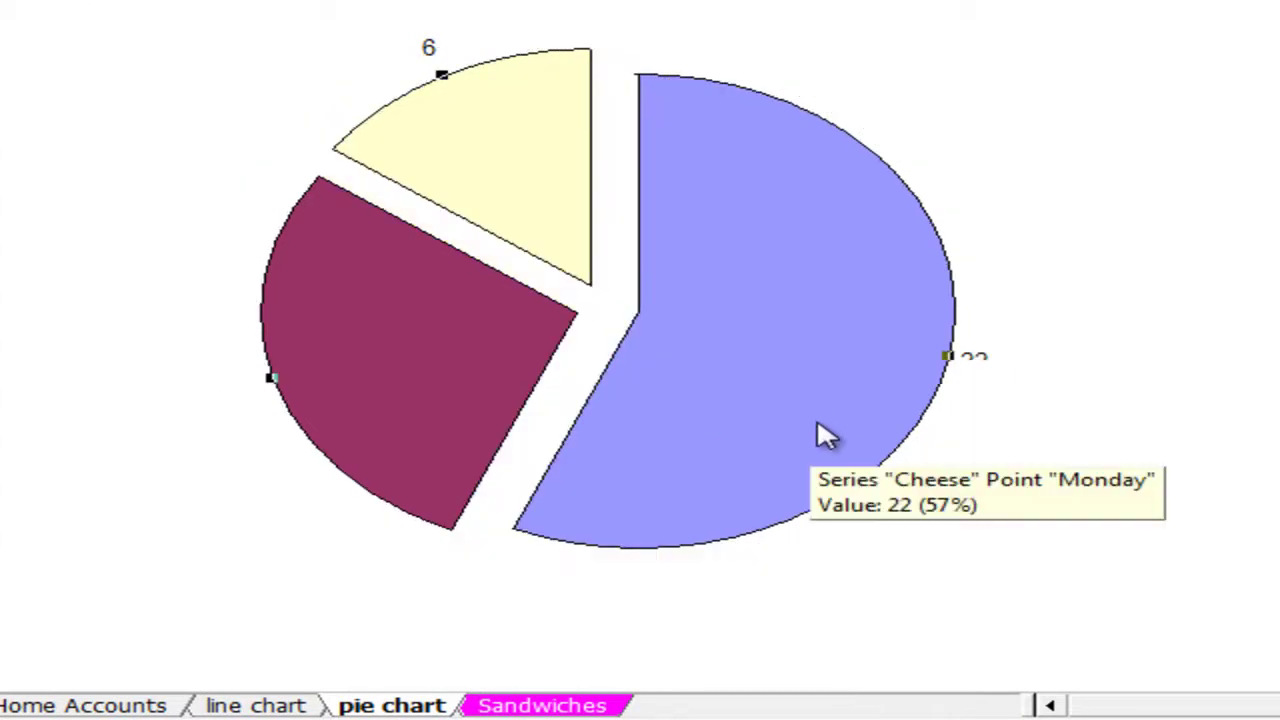
Back on the Sandwiches sheet, select the whole table B3:E6
{"action": "left_click", "coordinate": [467, 707]}
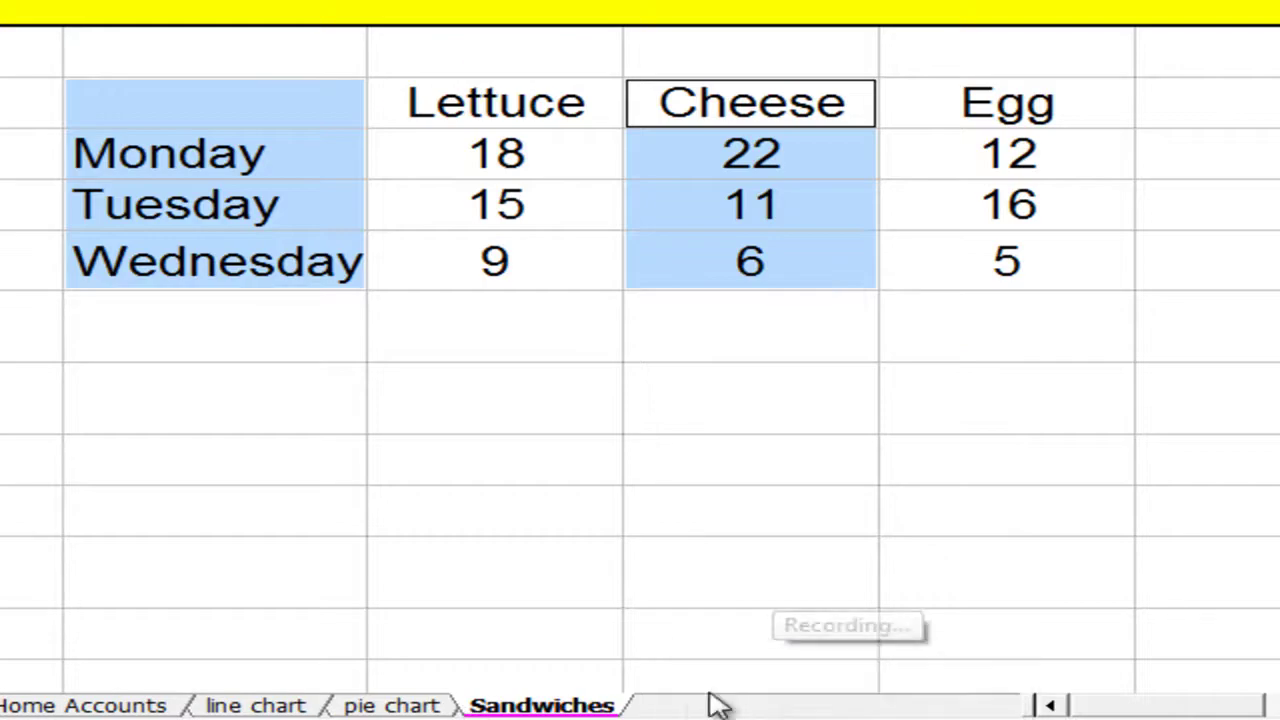
{"action": "left_click", "coordinate": [168, 96]}
{"action": "left_click_drag", "start_coordinate": [168, 96], "coordinate": [910, 290]}
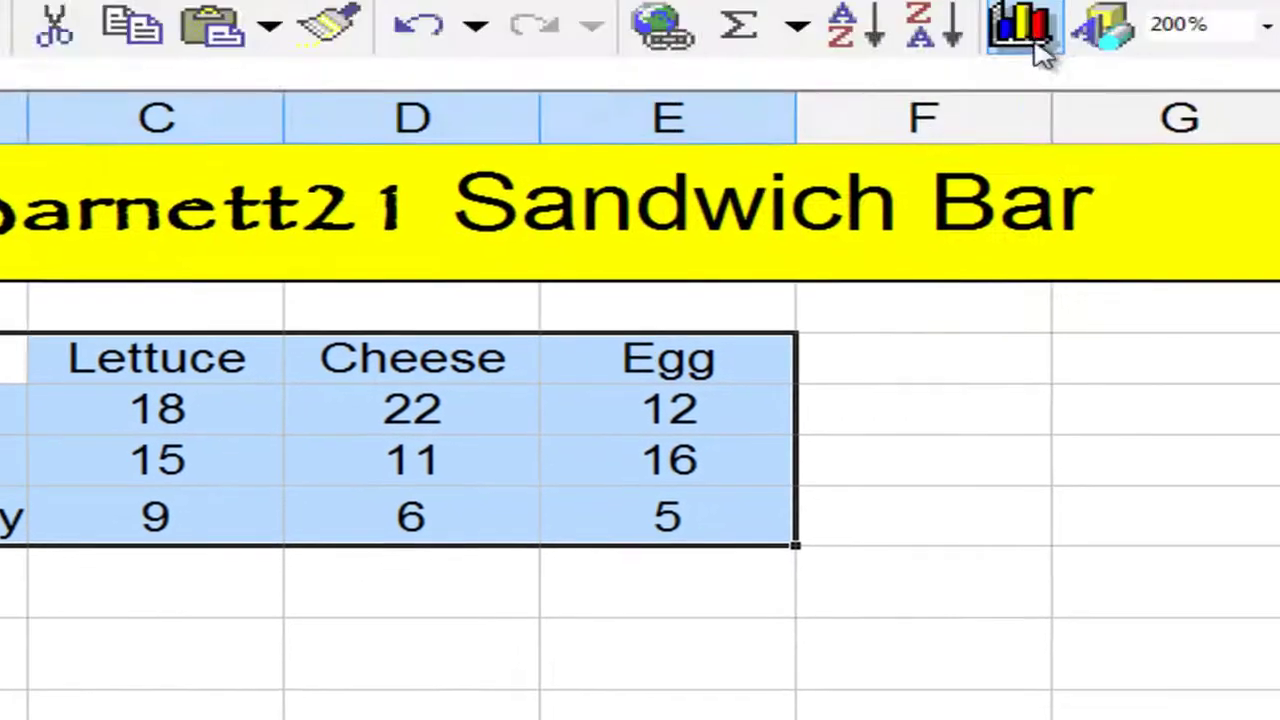
Start a 3-D Column chart from the selected table
{"action": "left_click", "coordinate": [1030, 30]}
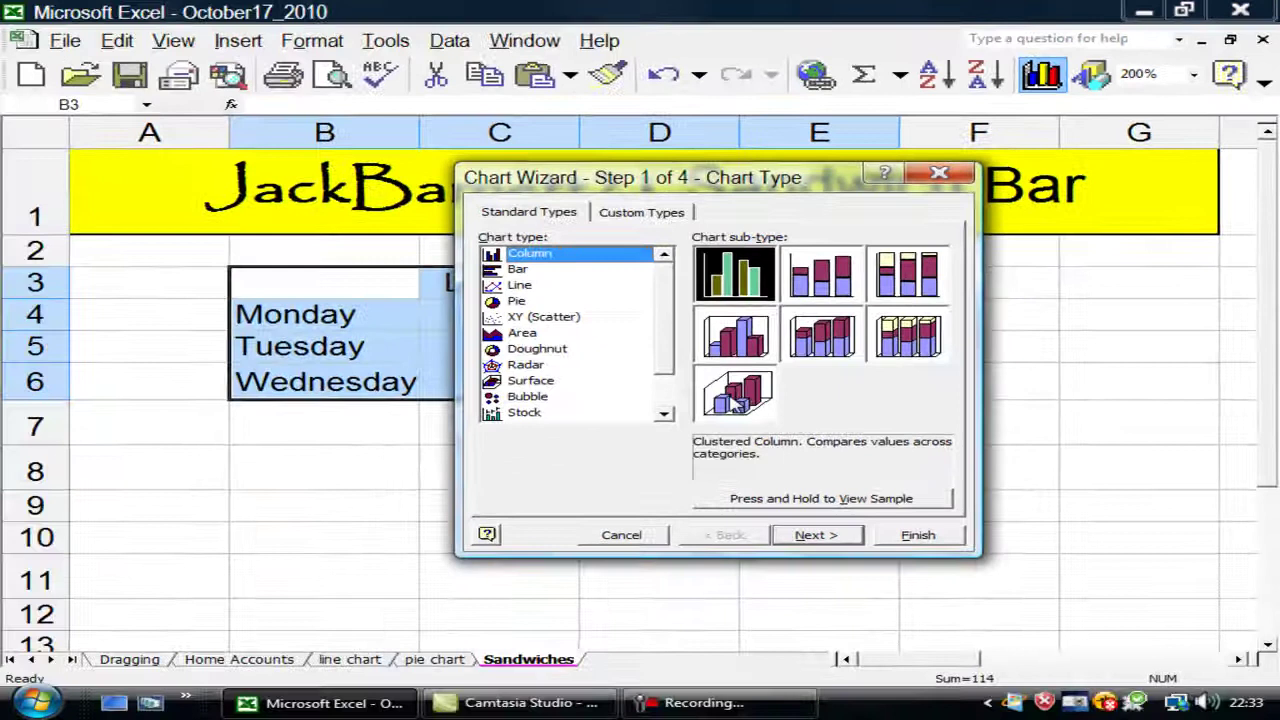
{"action": "left_click", "coordinate": [738, 396]}
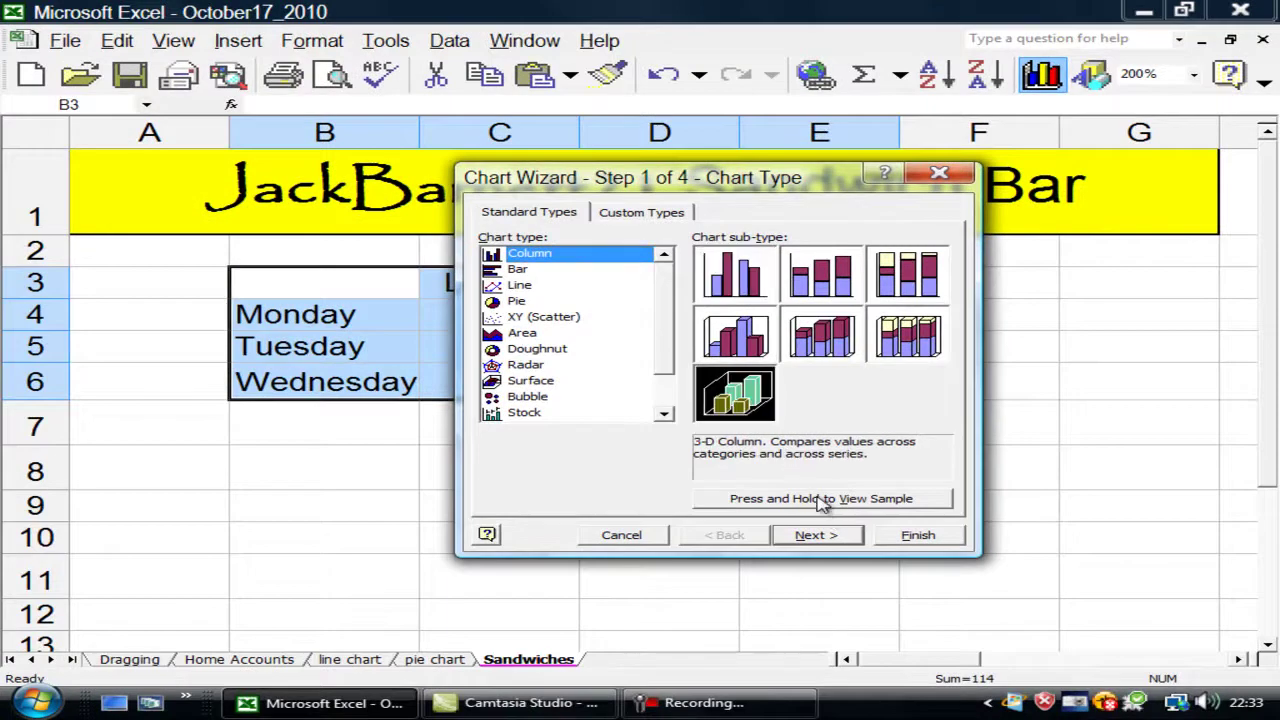
{"action": "left_click", "coordinate": [820, 500]}
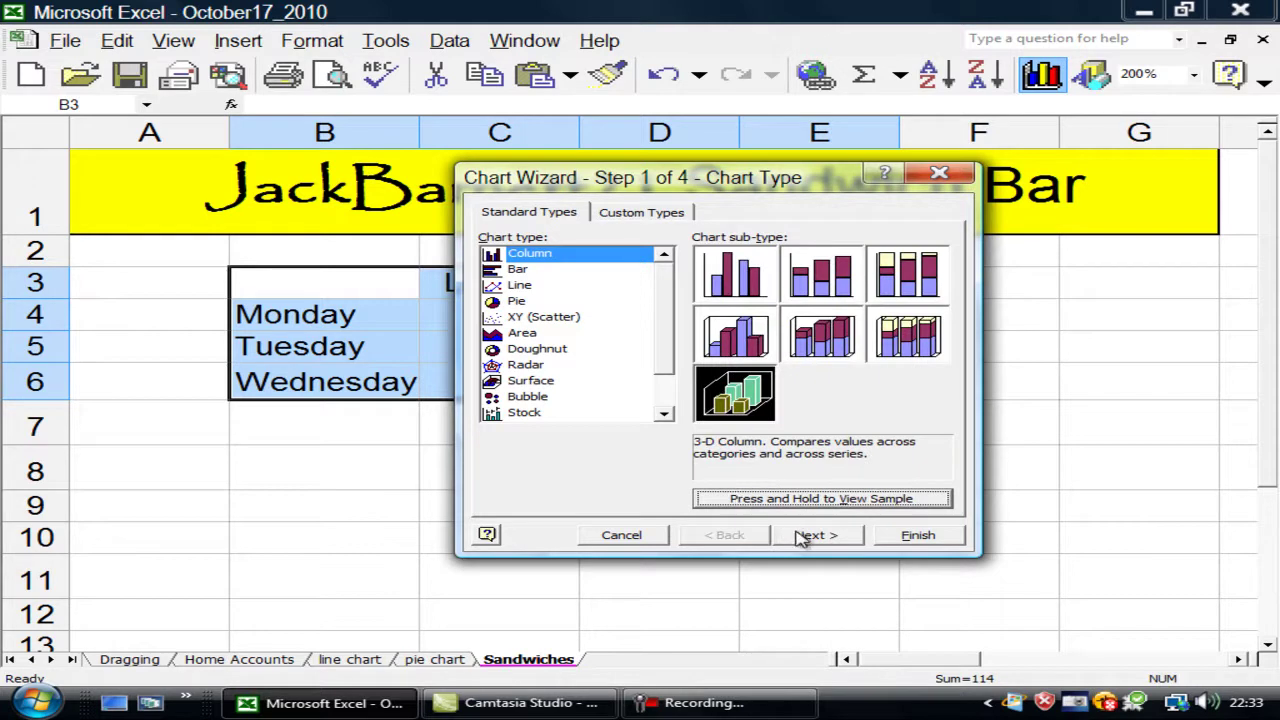
{"action": "left_click", "coordinate": [800, 537]}
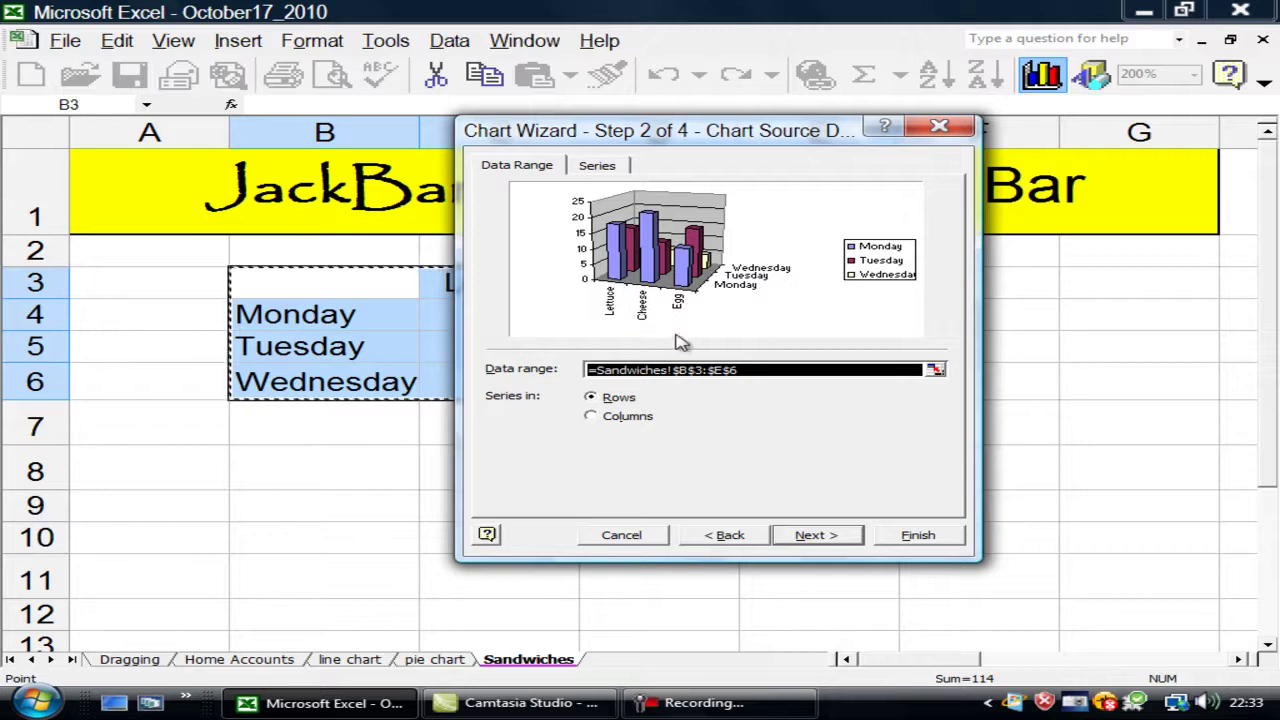
Plot series by columns so Lettuce, Cheese and Egg become the series across Monday–Wednesday
{"action": "left_click", "coordinate": [590, 418]}
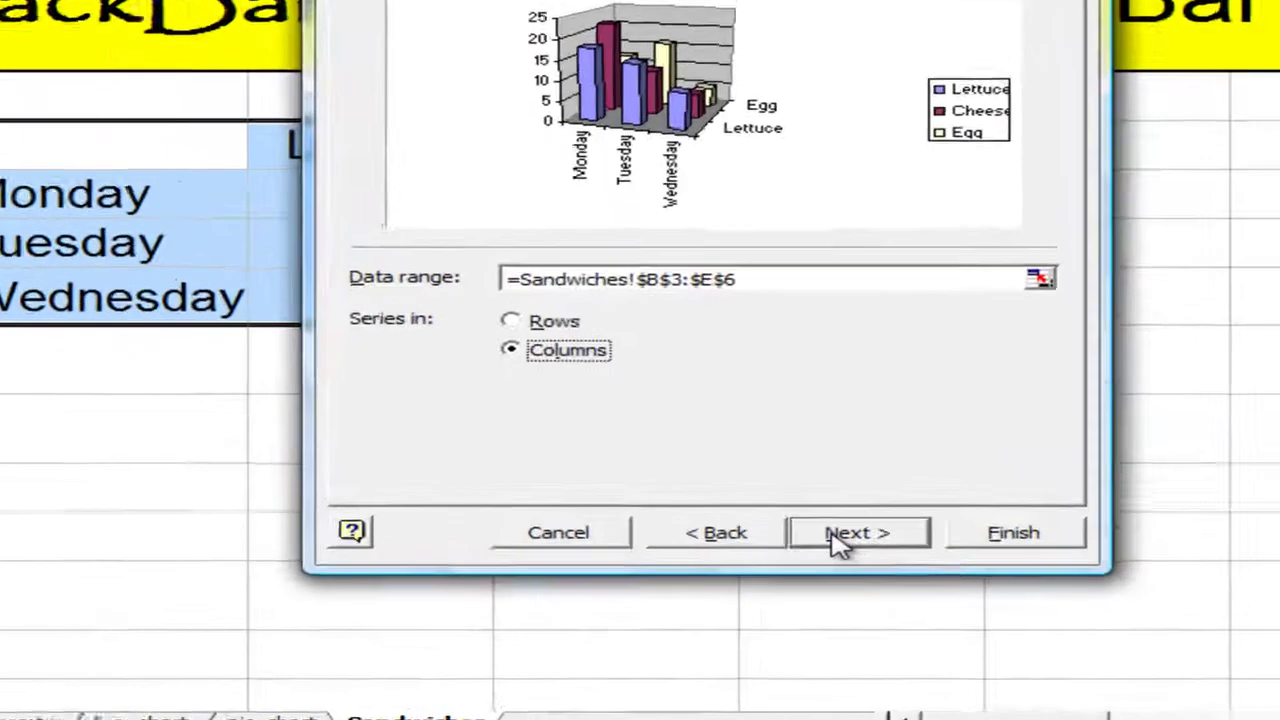
{"action": "left_click", "coordinate": [808, 537]}
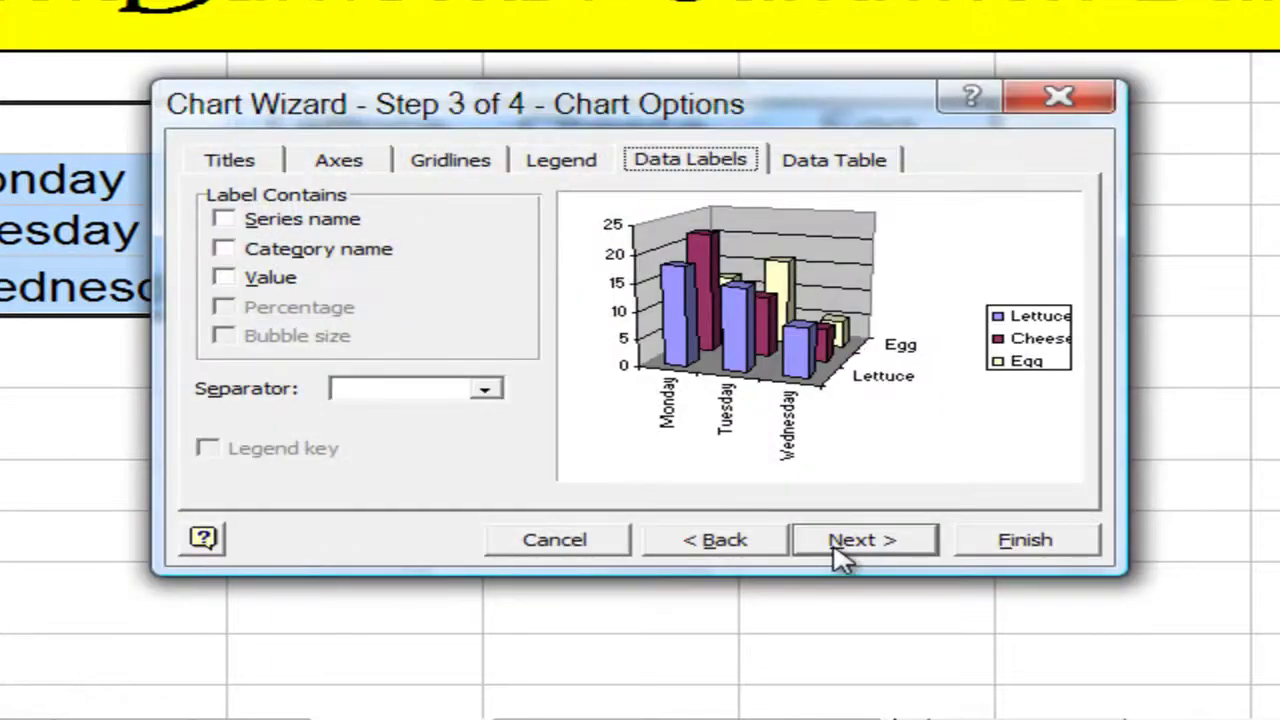
Title the chart '3D chart' with axis titles 'fillings' and 'nos sold'
{"action": "left_click", "coordinate": [222, 165]}
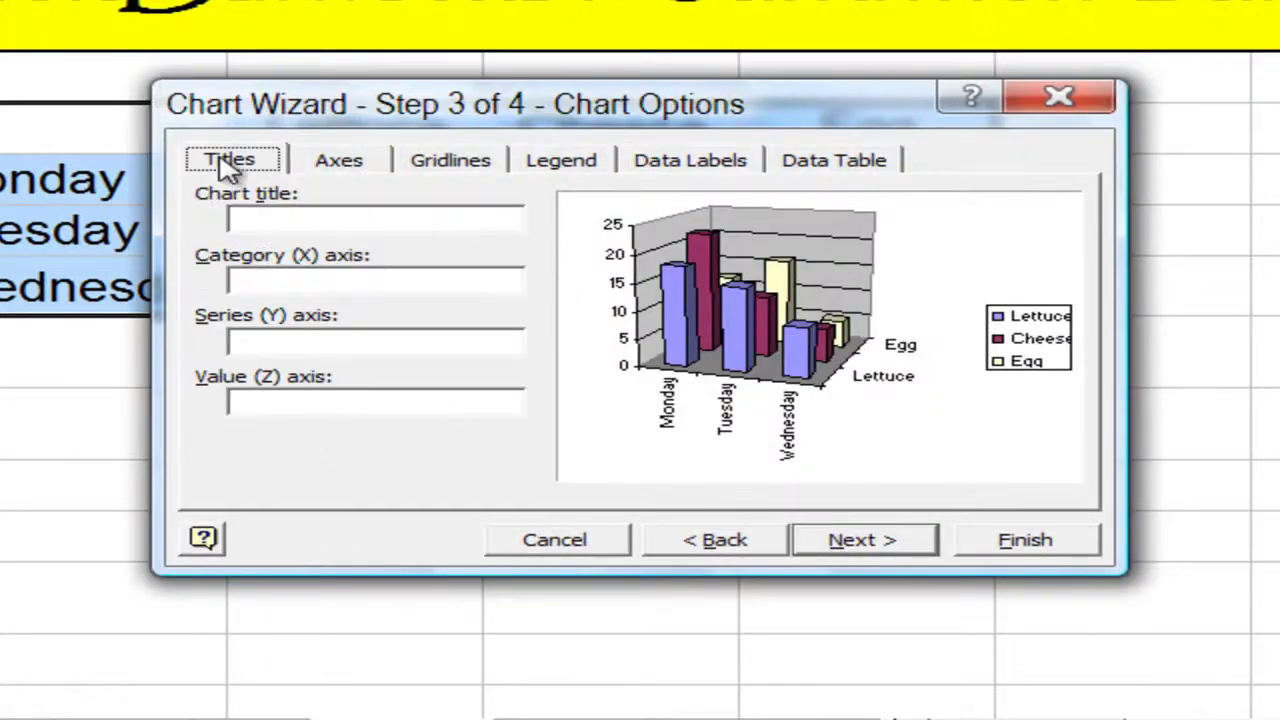
{"action": "left_click", "coordinate": [271, 218]}
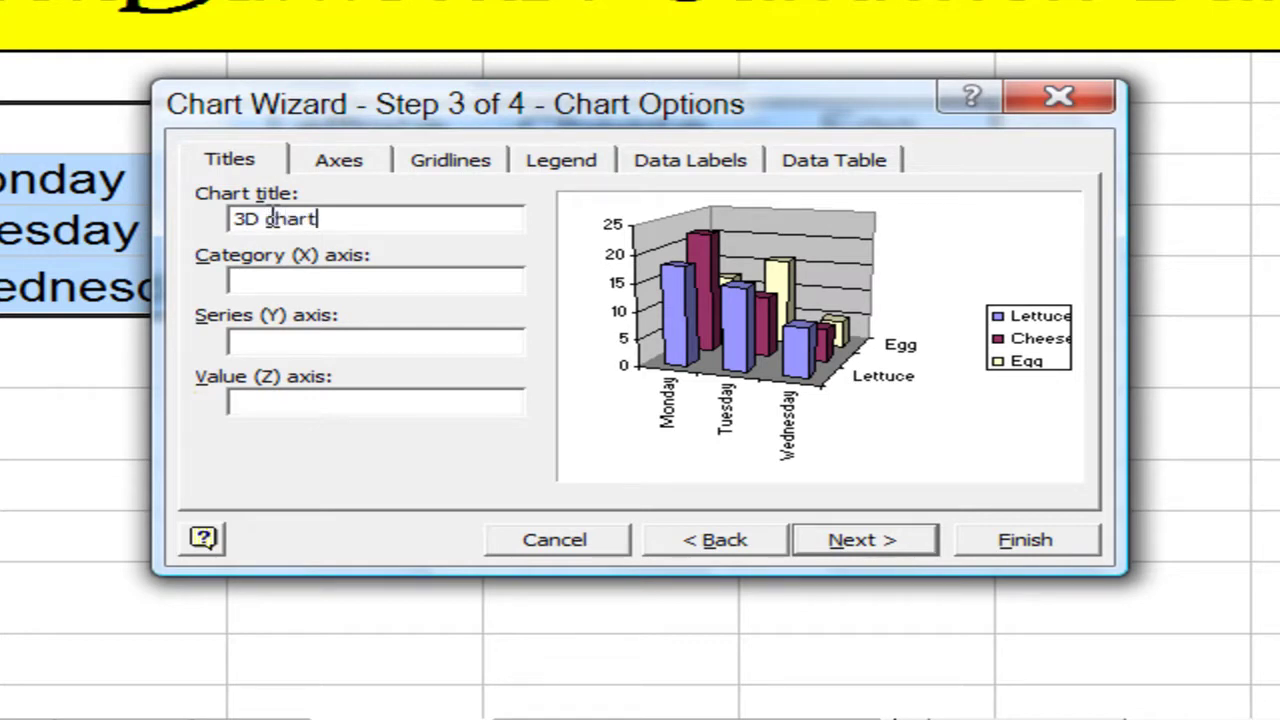
{"action": "left_click", "coordinate": [258, 282]}
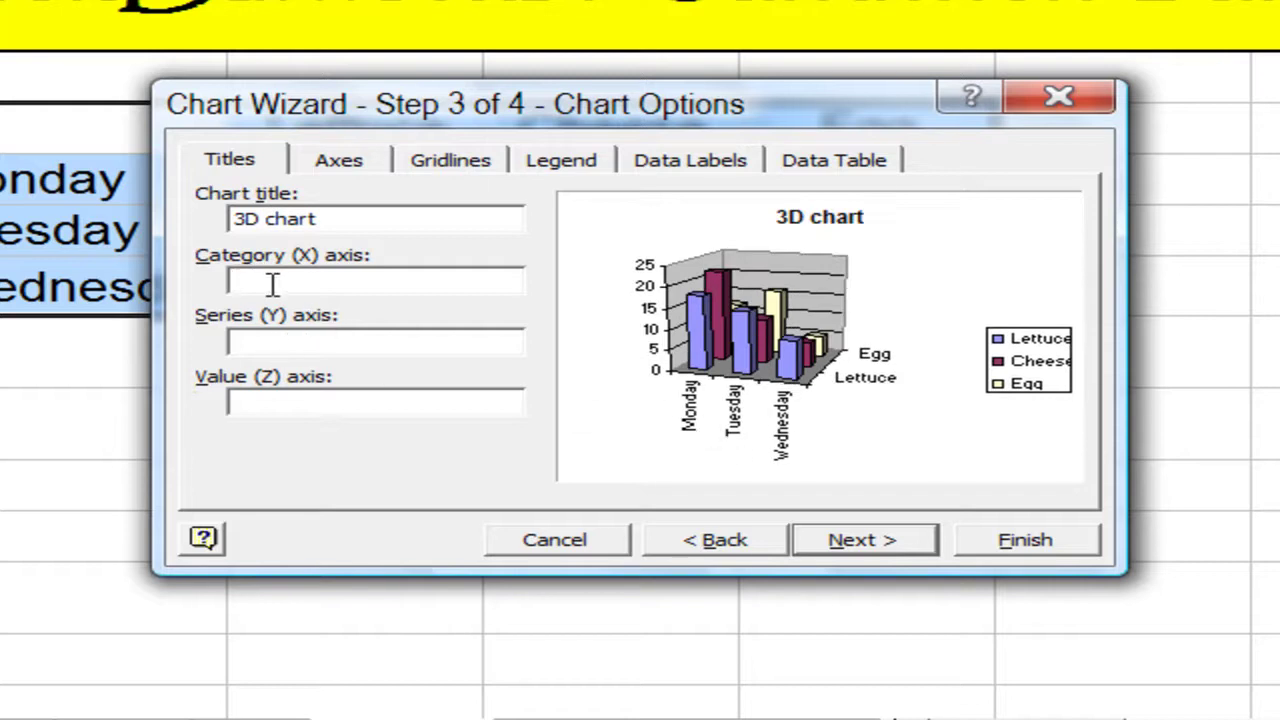
{"action": "left_click", "coordinate": [245, 340]}
{"action": "key", "text": "Tab"}
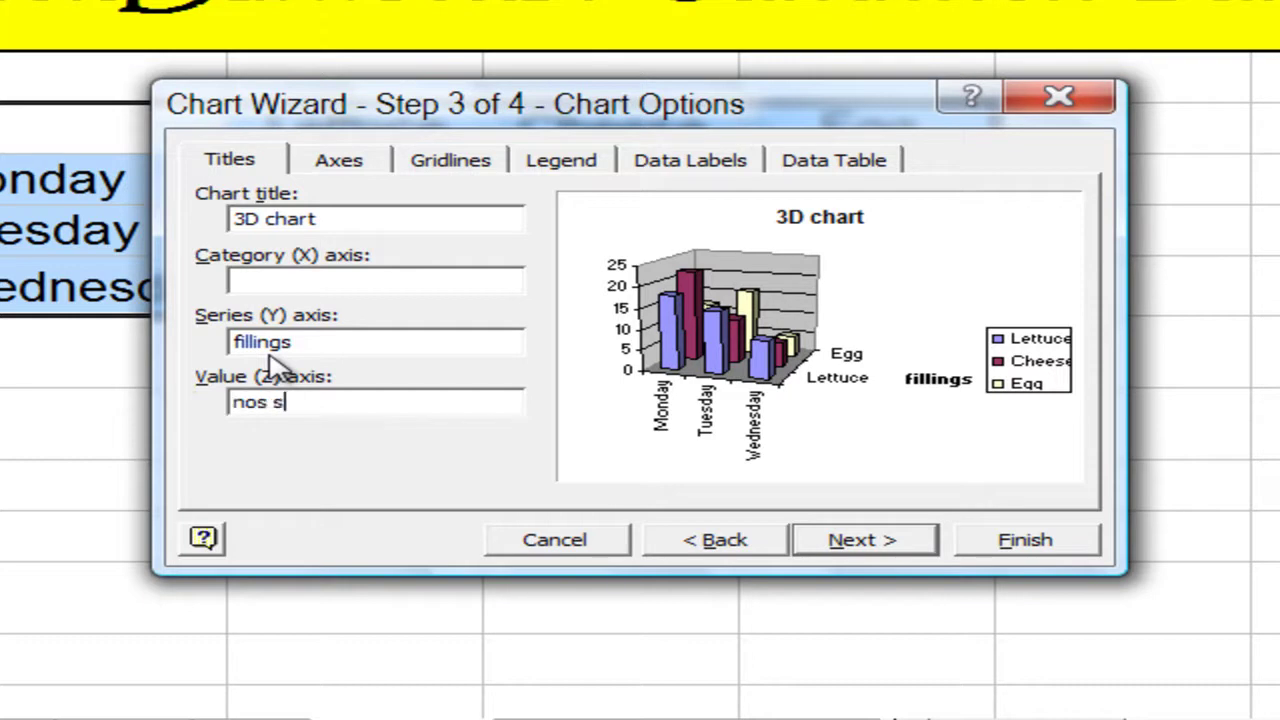
{"action": "type", "text": "nos sold"}
Remove the value-axis major gridlines and hide the legend
{"action": "left_click", "coordinate": [343, 170]}
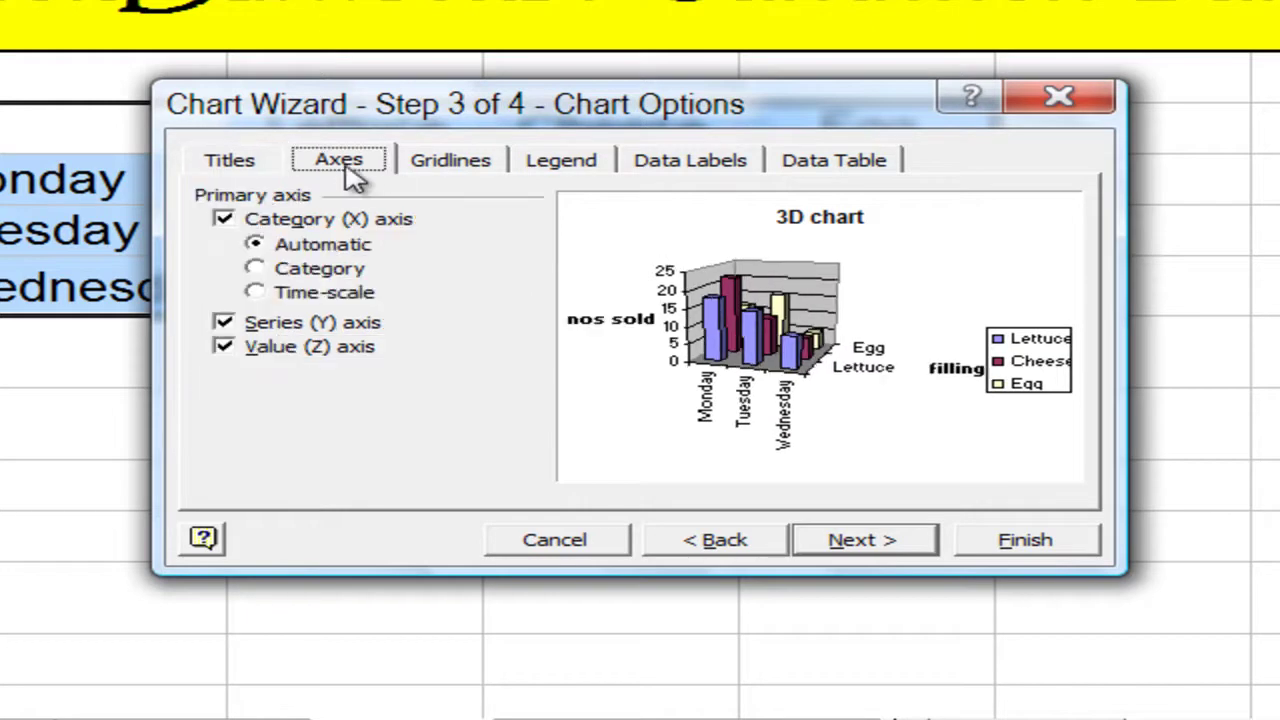
{"action": "left_click", "coordinate": [447, 163]}
{"action": "left_click", "coordinate": [224, 400]}
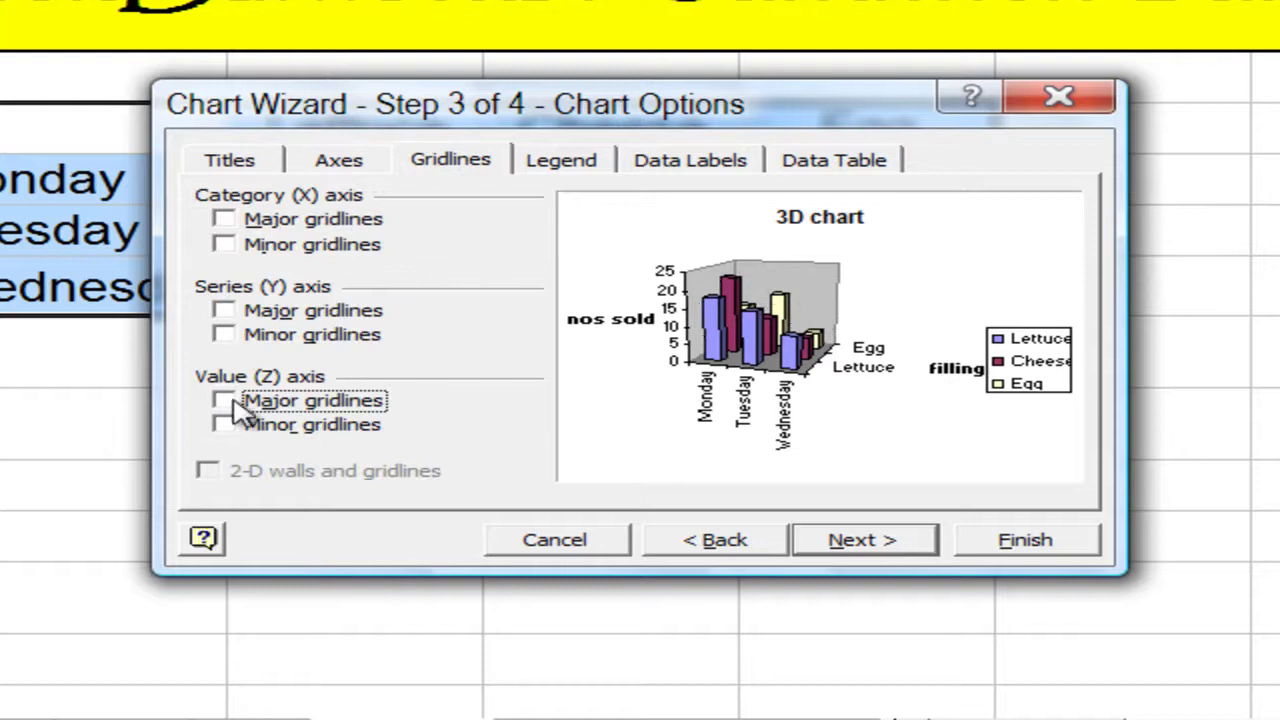
{"action": "left_click", "coordinate": [568, 166]}
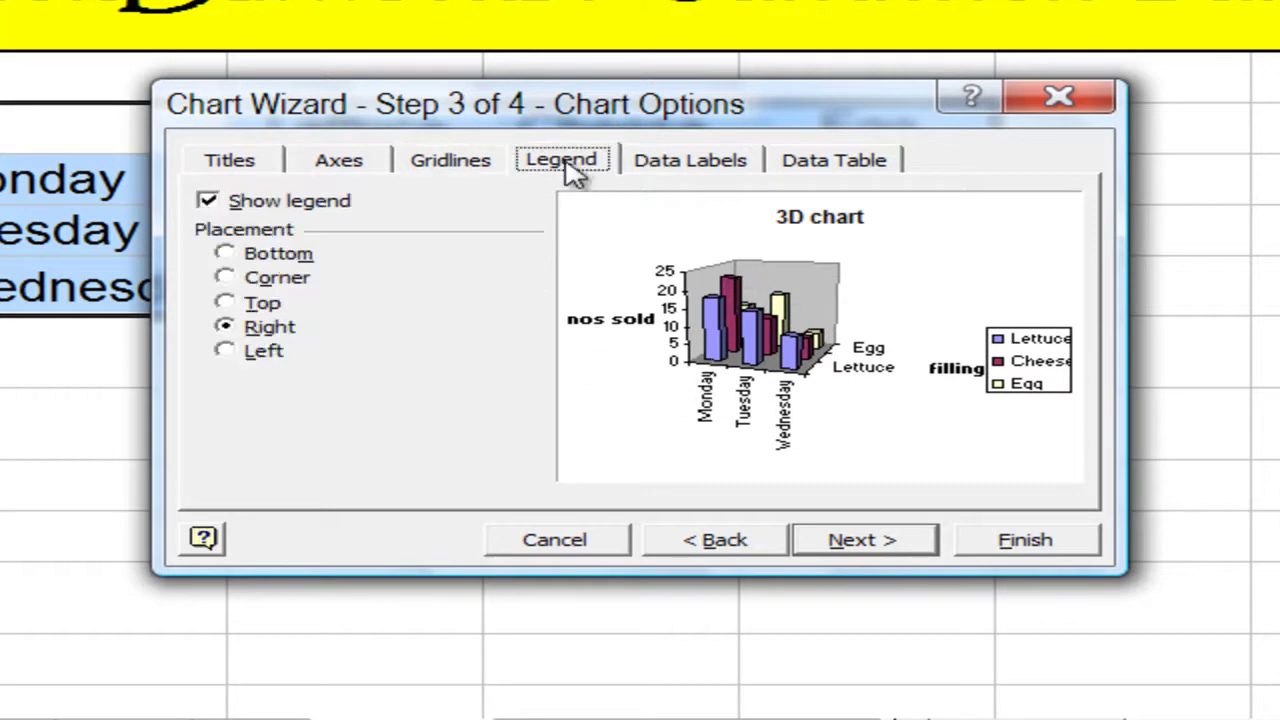
{"action": "left_click", "coordinate": [207, 203]}
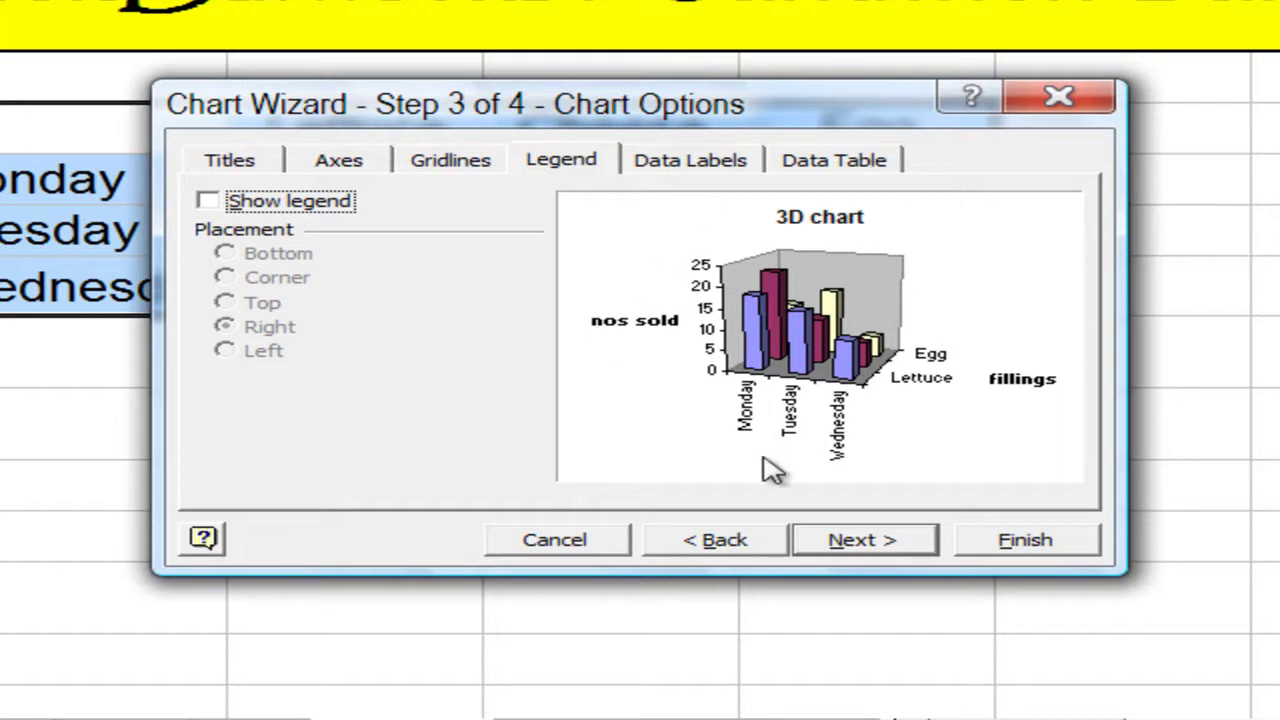
{"action": "left_click", "coordinate": [864, 547]}
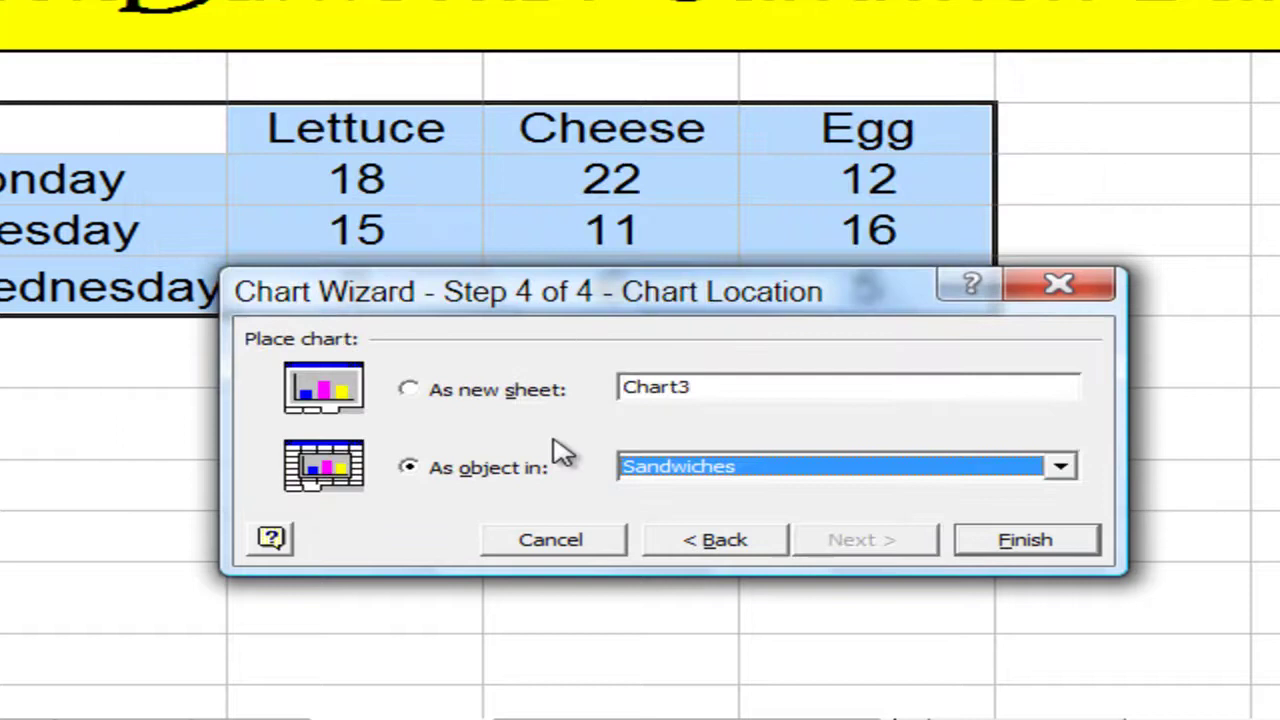
In Chart Wizard step 4, place the chart as a new sheet named '3D chart' and finish
{"action": "left_click", "coordinate": [410, 390]}
{"action": "left_click", "coordinate": [722, 387]}
{"action": "left_click_drag", "start_coordinate": [722, 387], "coordinate": [590, 388]}
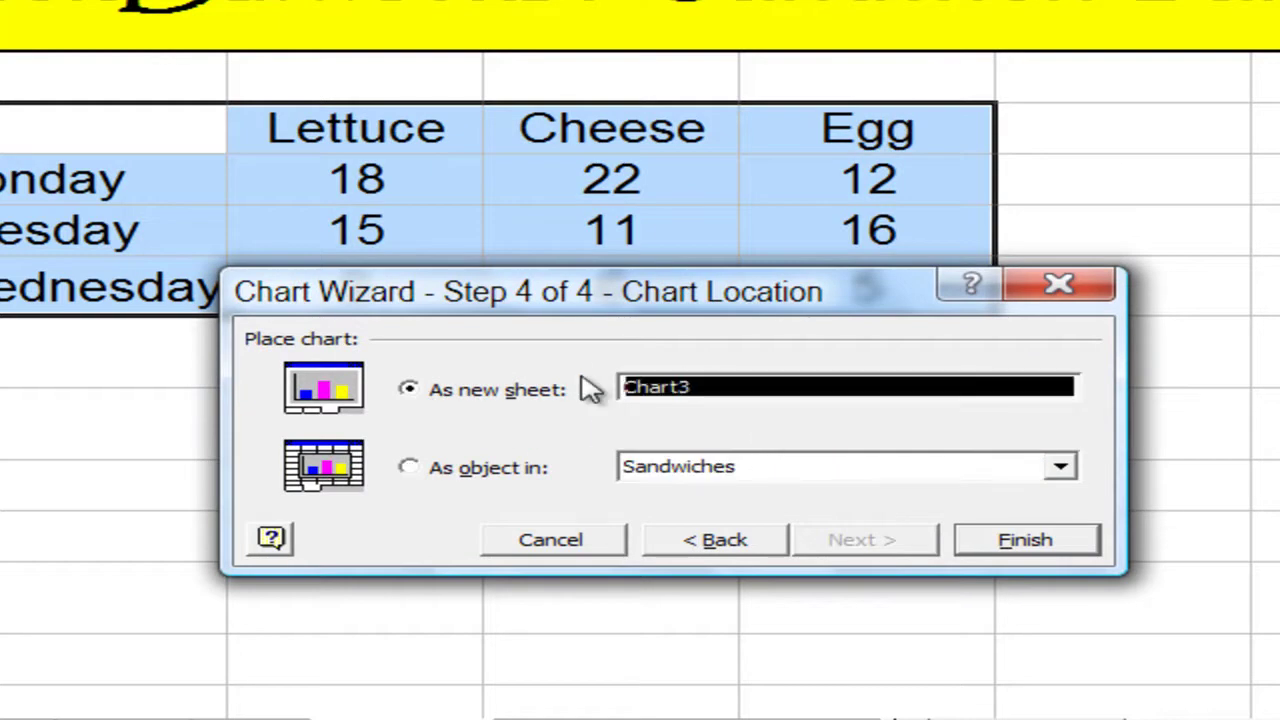
{"action": "type", "text": "3D c"}
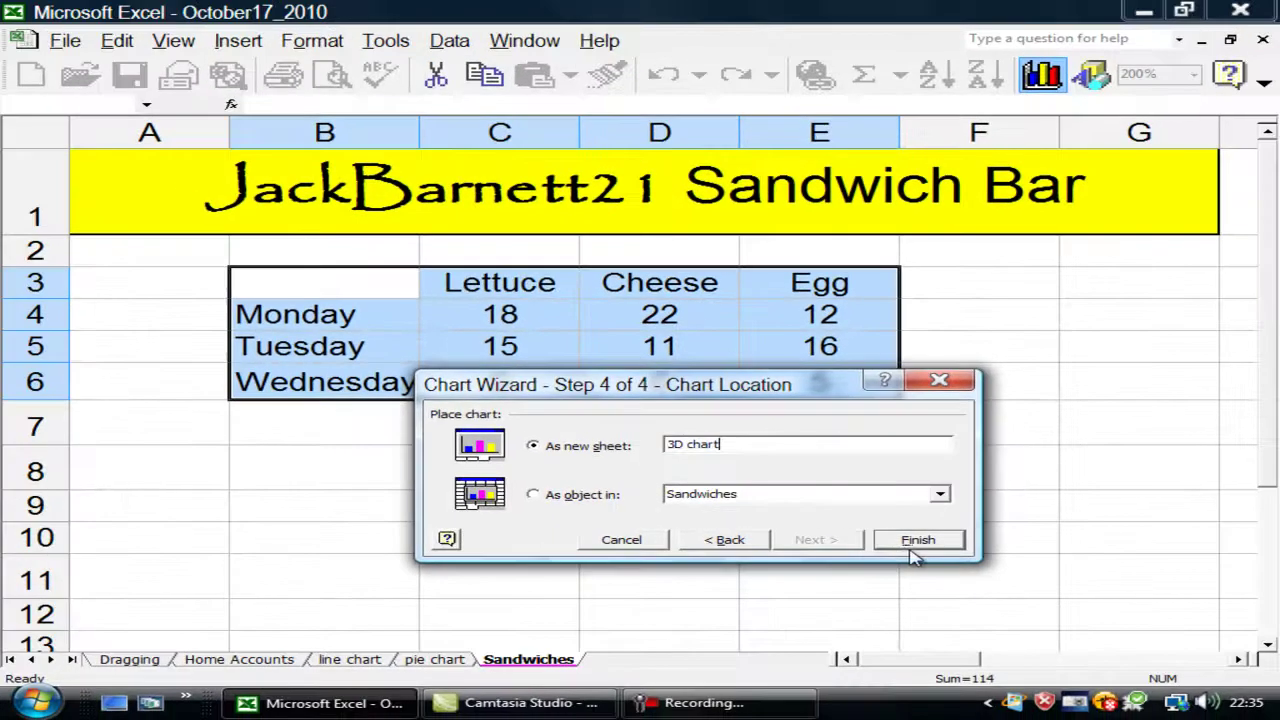
{"action": "left_click", "coordinate": [912, 542]}
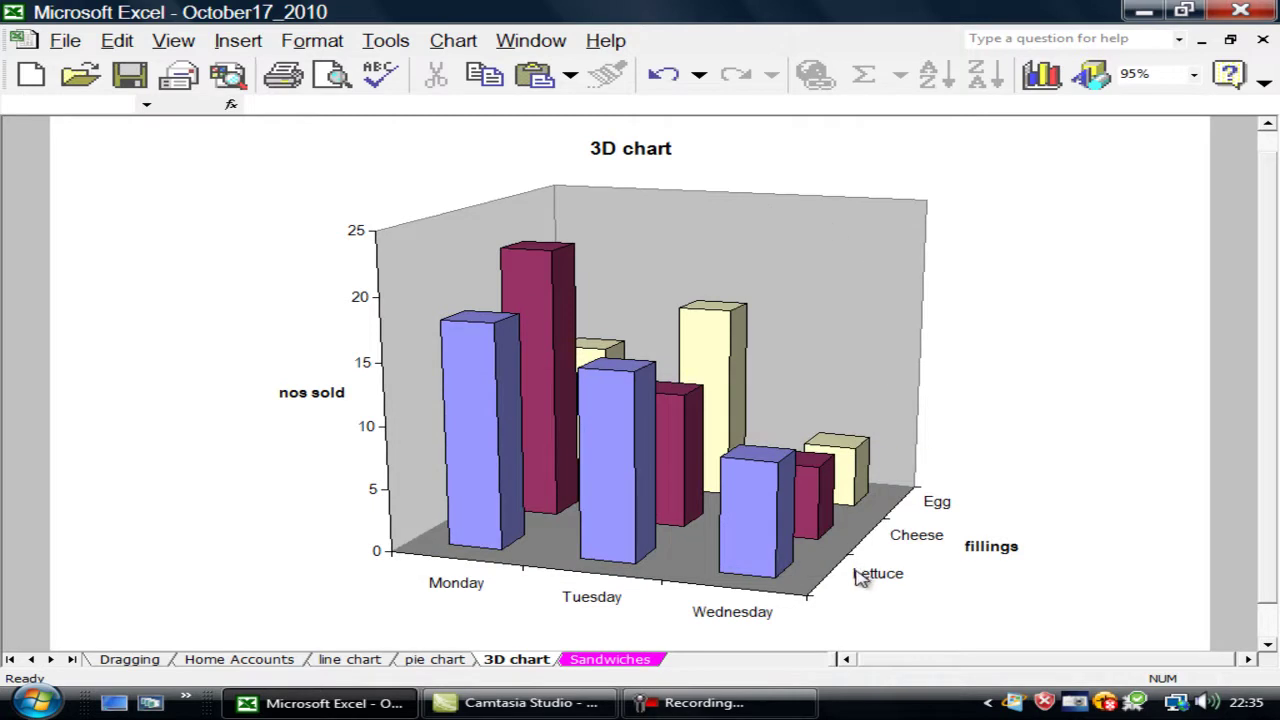
Fill the chart's back walls with white
{"action": "double_click", "coordinate": [794, 286]}
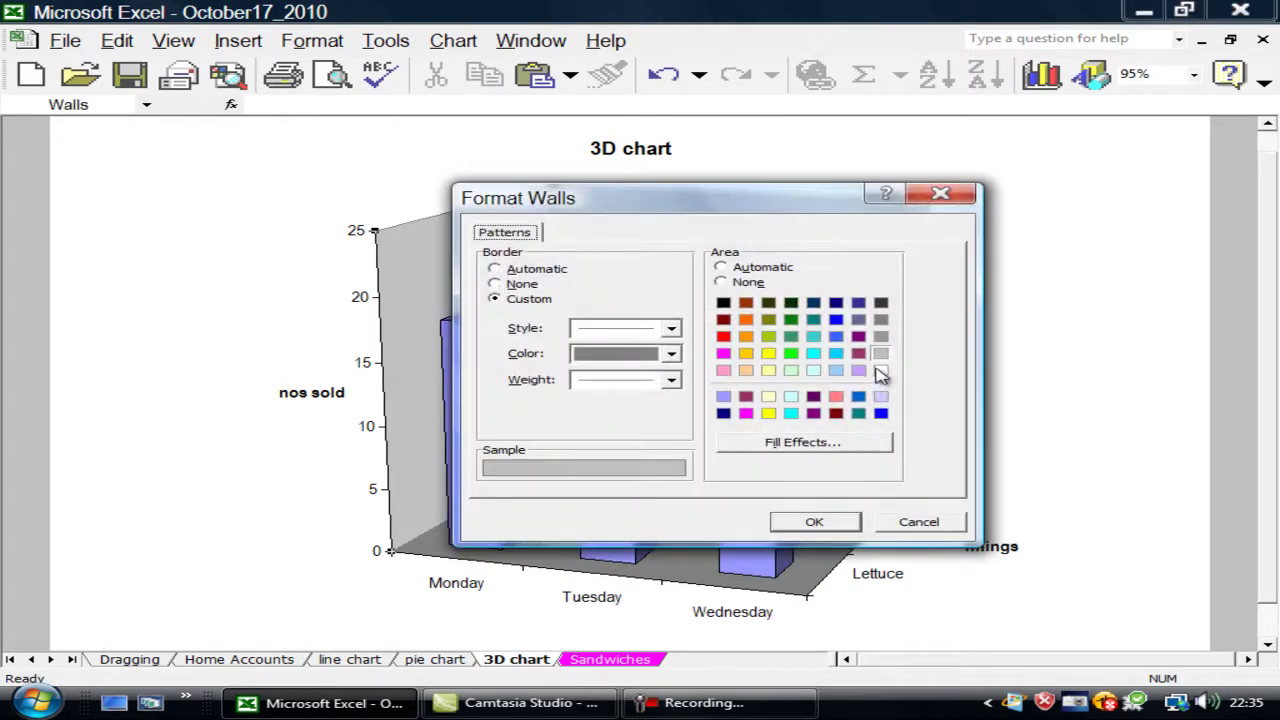
{"action": "left_click", "coordinate": [880, 371]}
{"action": "left_click", "coordinate": [812, 521]}
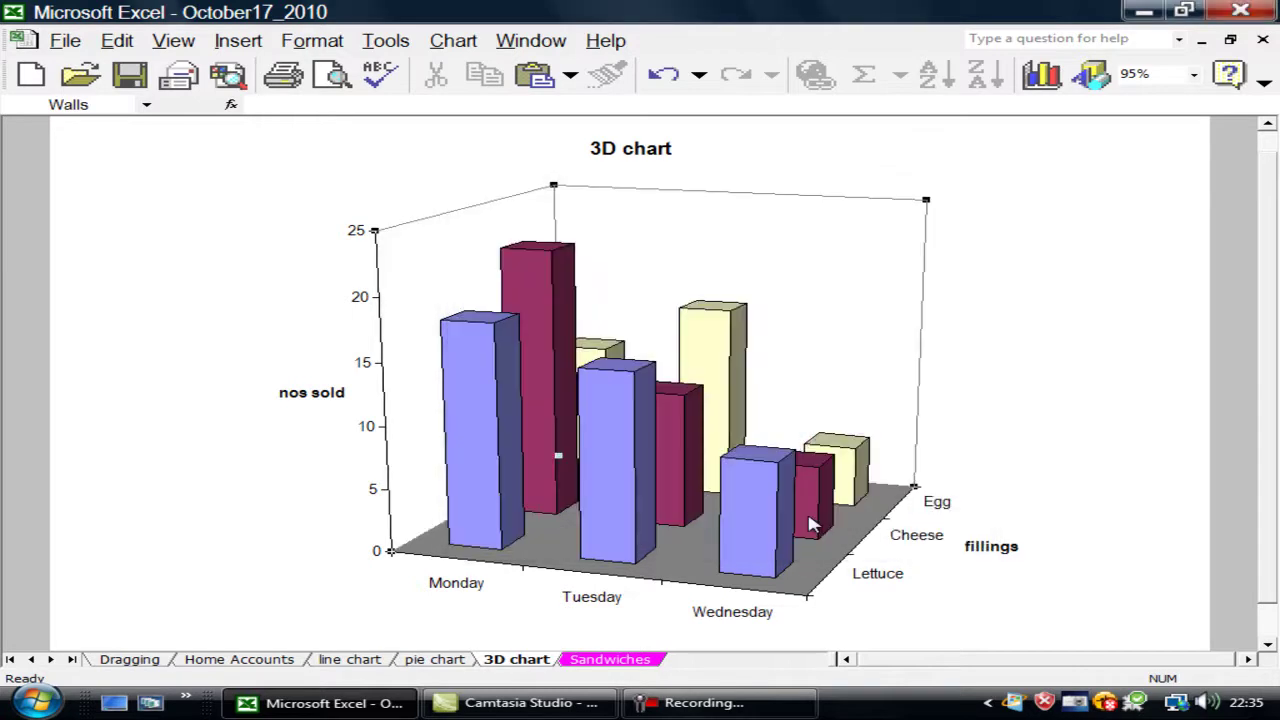
Give the plot area a white border
{"action": "double_click", "coordinate": [649, 194]}
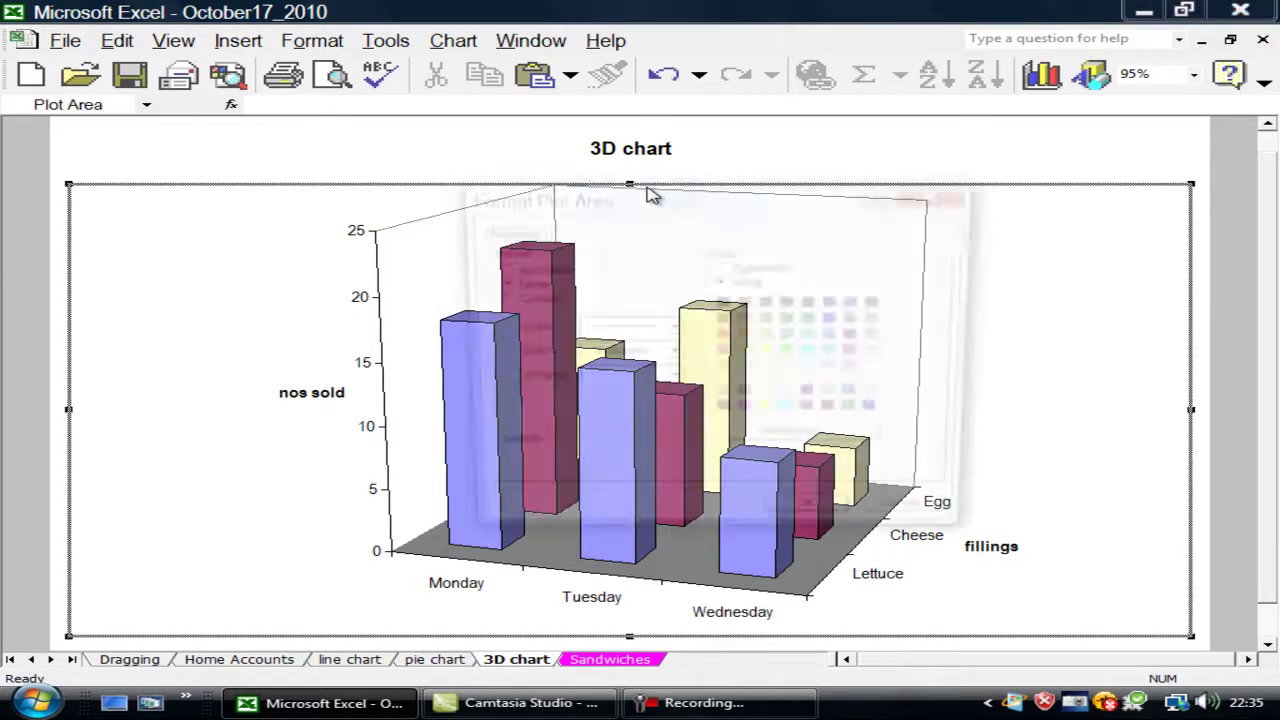
{"action": "left_click", "coordinate": [670, 358]}
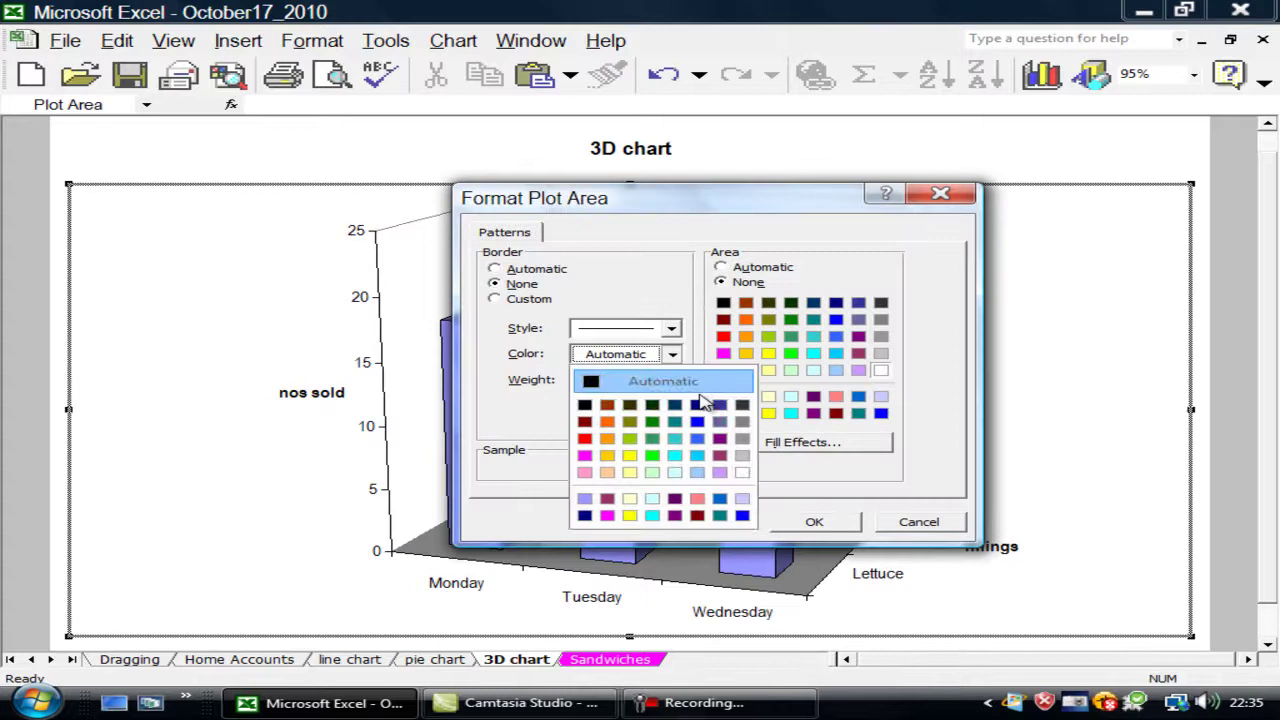
{"action": "left_click", "coordinate": [749, 474]}
{"action": "left_click", "coordinate": [793, 530]}
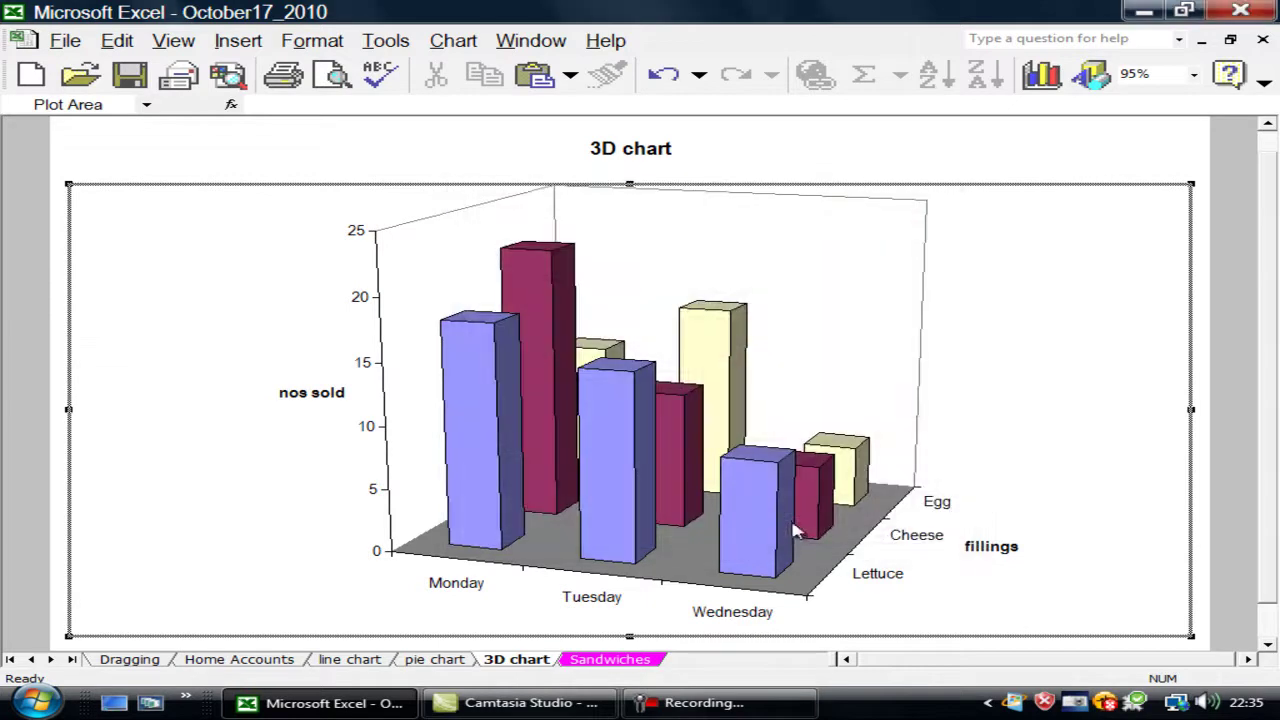
Set the chart walls' border colour to white
{"action": "double_click", "coordinate": [927, 349]}
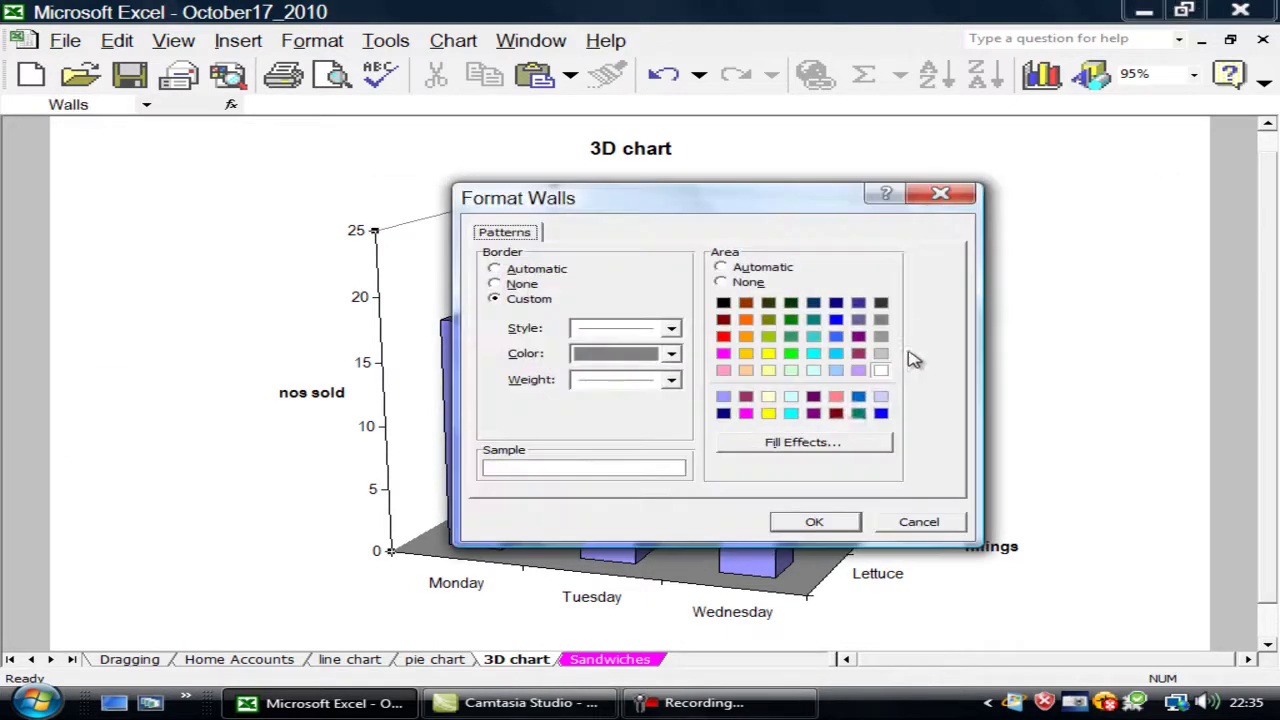
{"action": "left_click", "coordinate": [670, 354]}
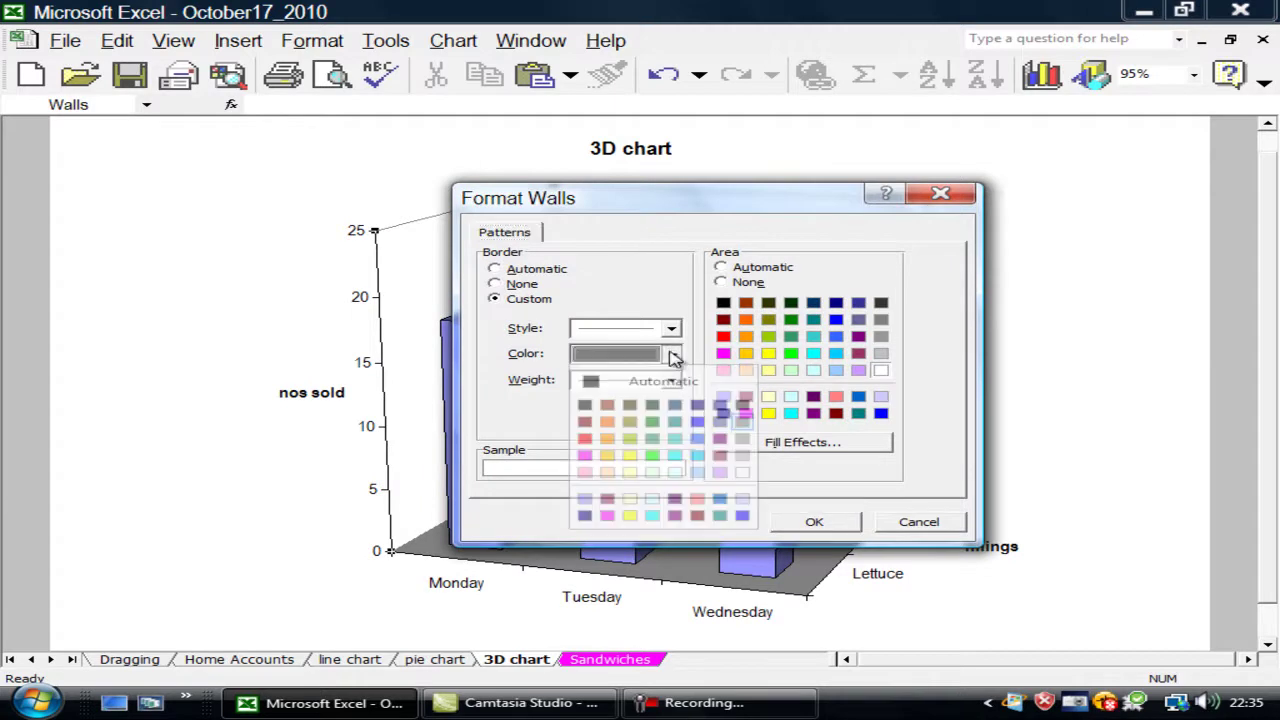
{"action": "left_click", "coordinate": [742, 474]}
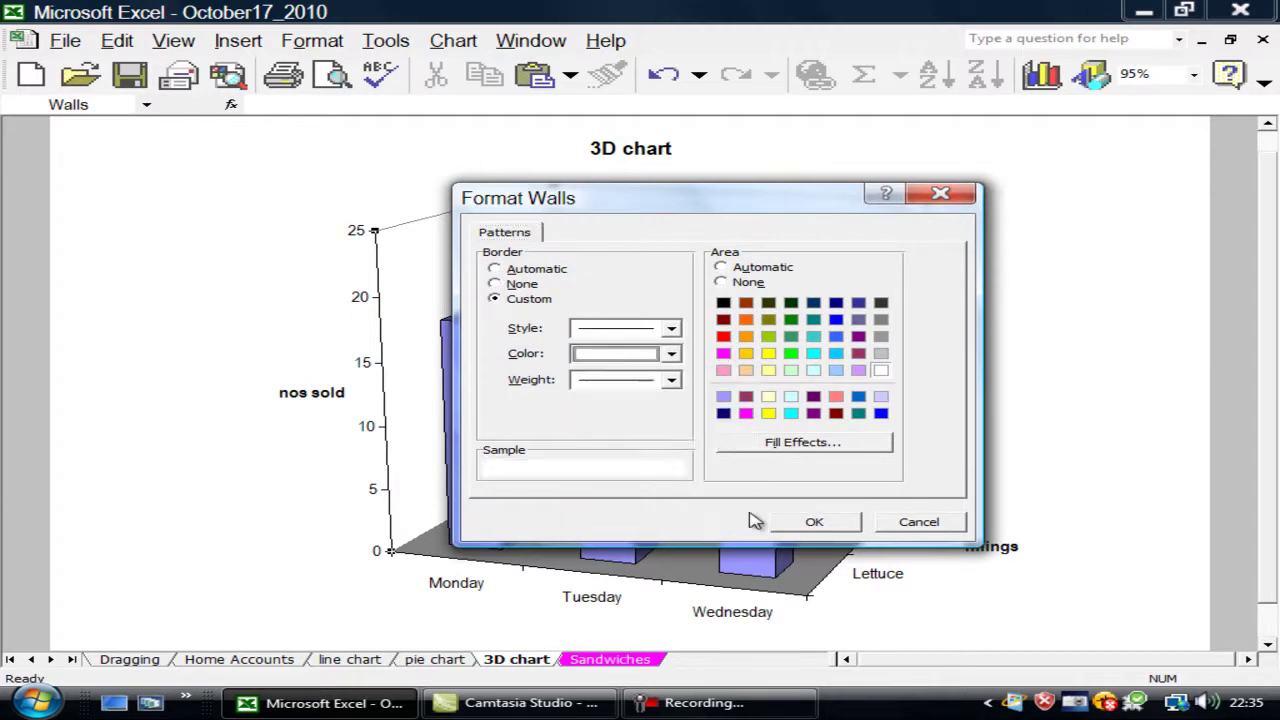
{"action": "left_click", "coordinate": [782, 522]}
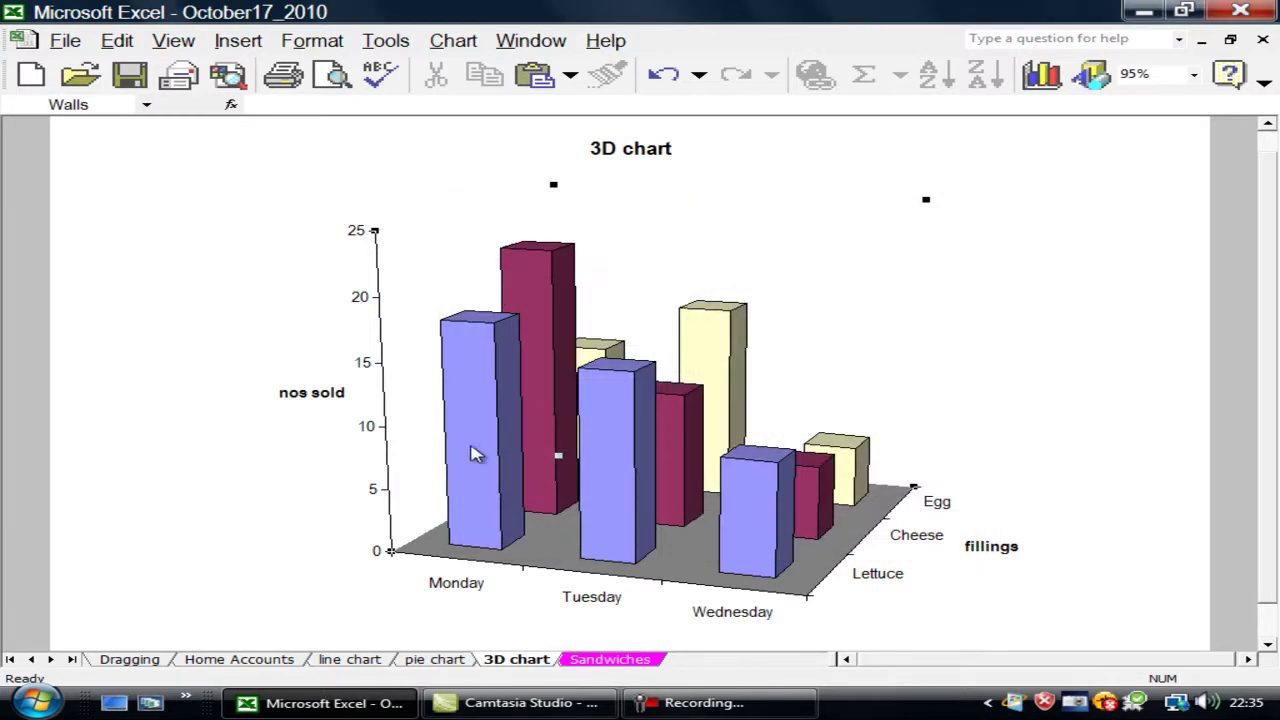
In Format Data Series, fill Lettuce bright green, Cheese yellow and Egg white
{"action": "double_click", "coordinate": [616, 457]}
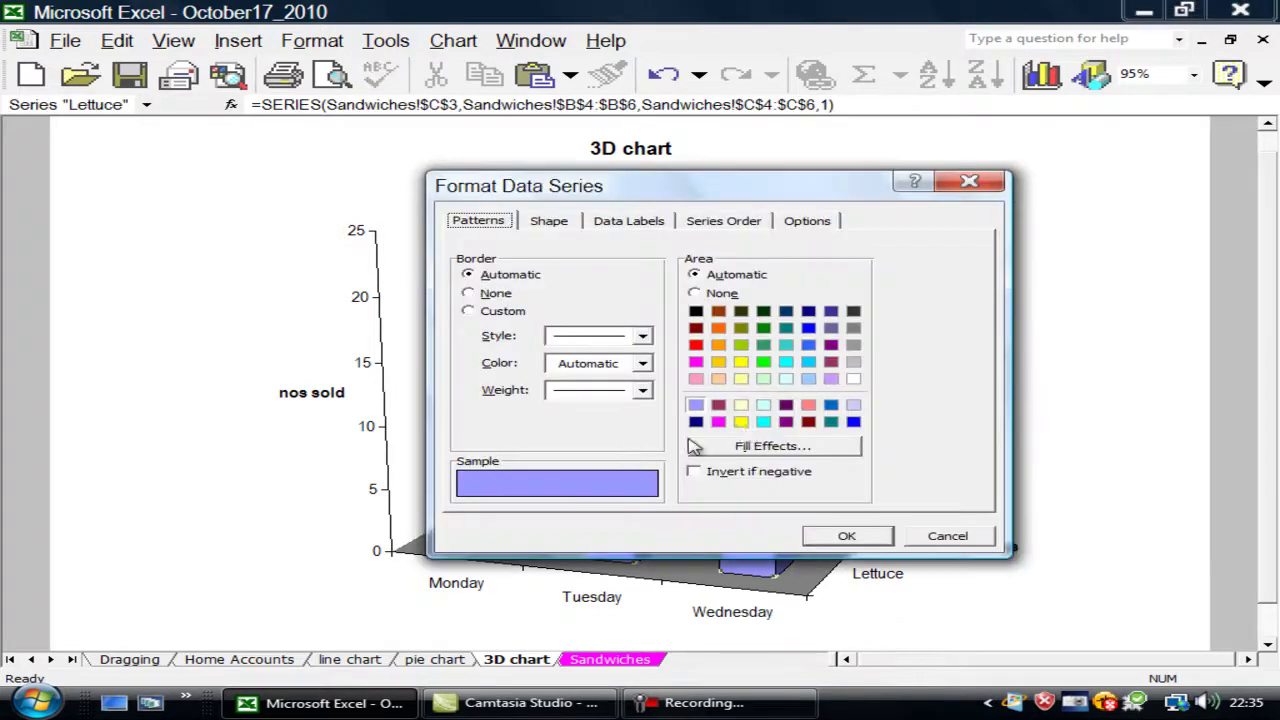
{"action": "left_click", "coordinate": [764, 362]}
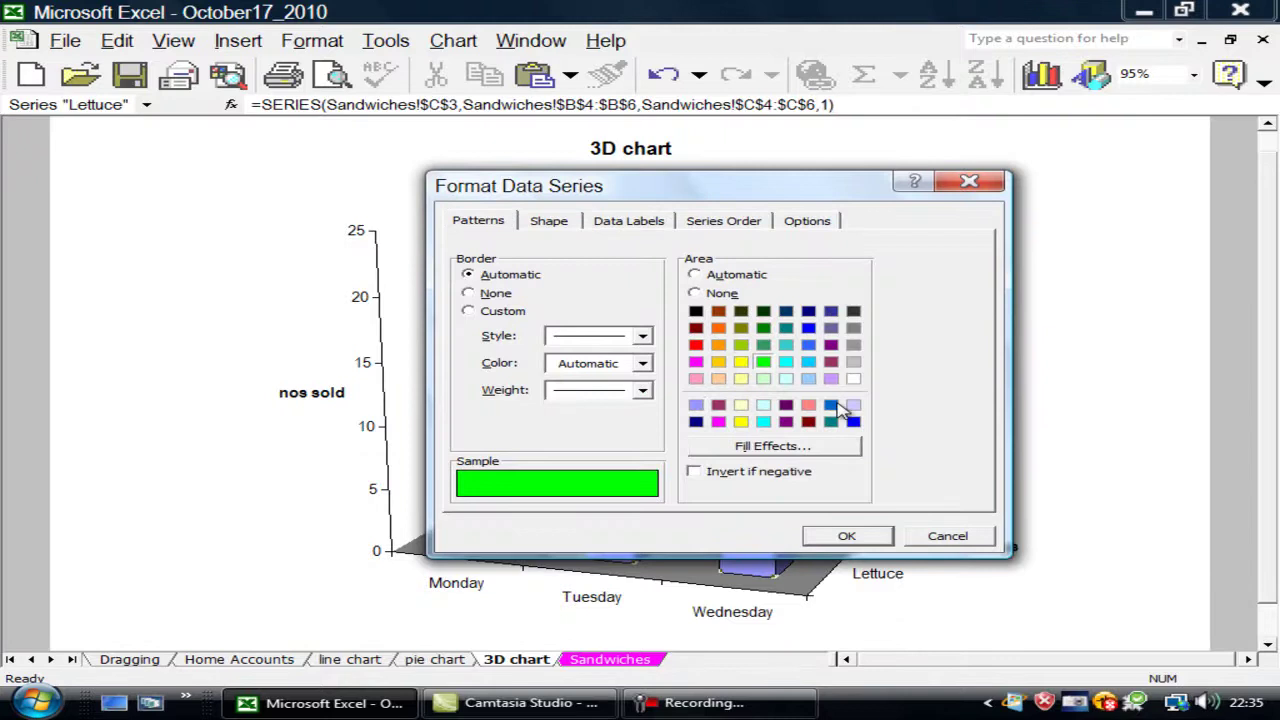
{"action": "left_click", "coordinate": [846, 535]}
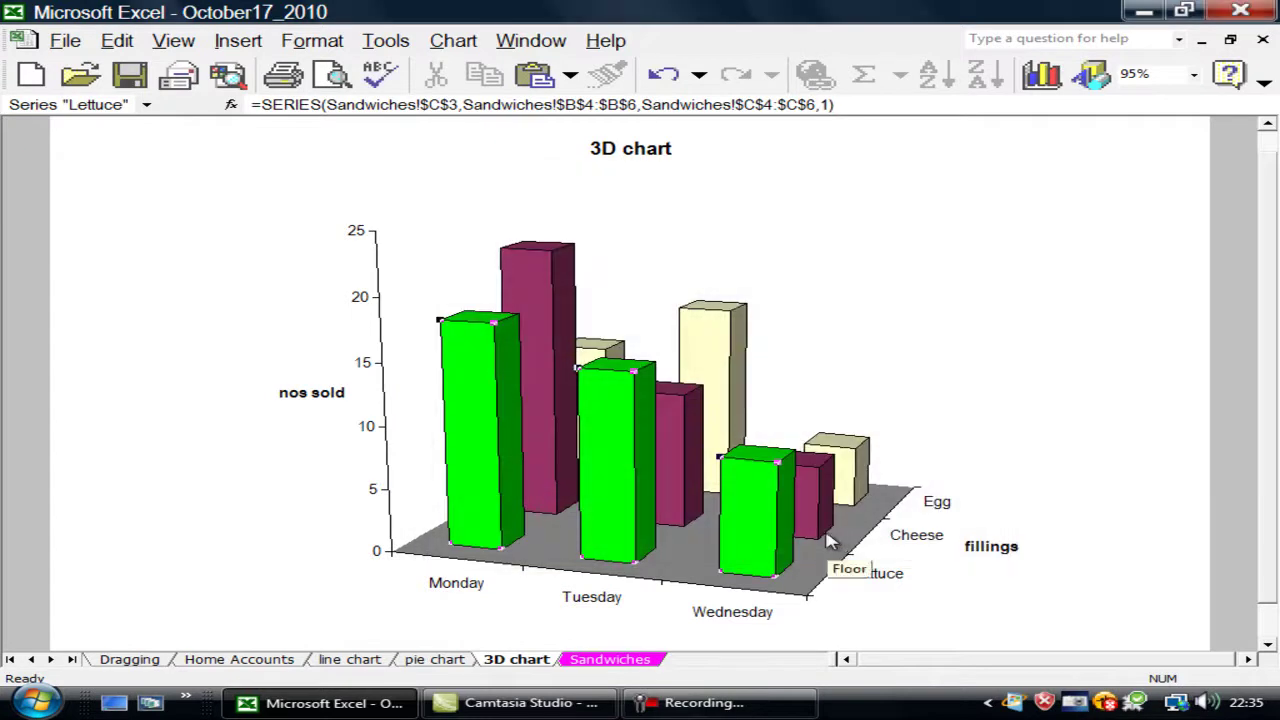
{"action": "double_click", "coordinate": [560, 405]}
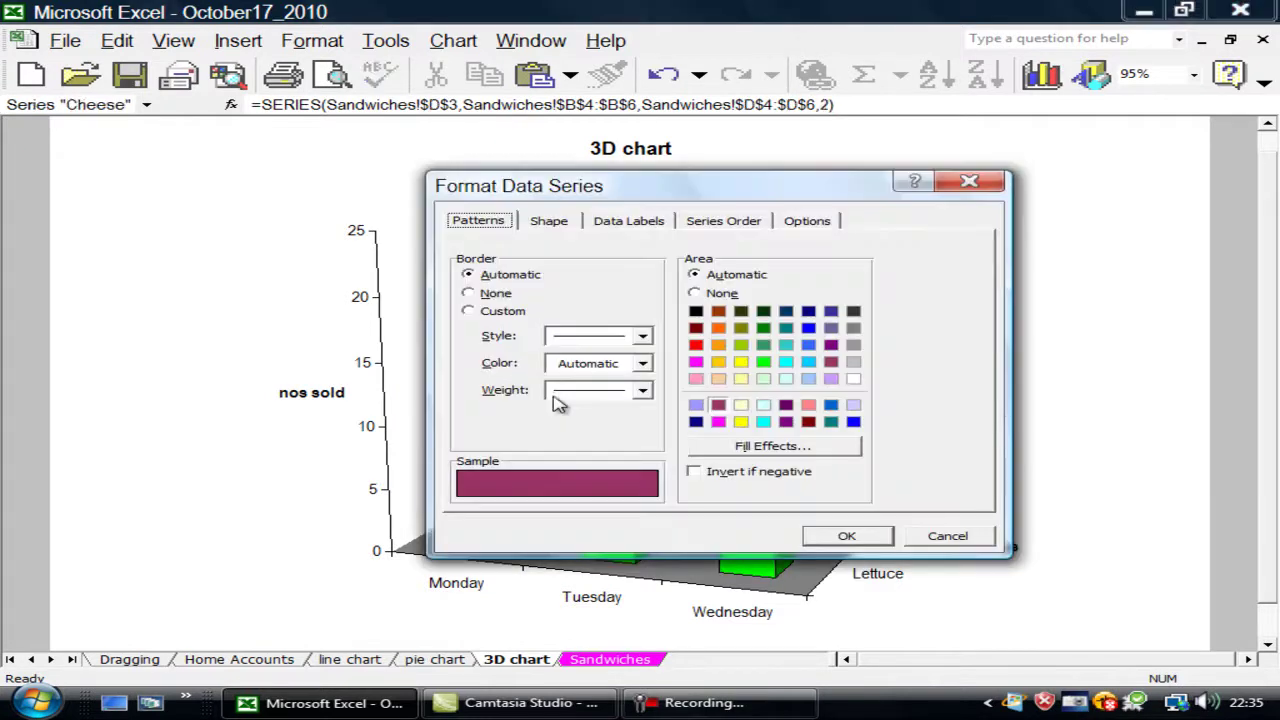
{"action": "left_click", "coordinate": [740, 362]}
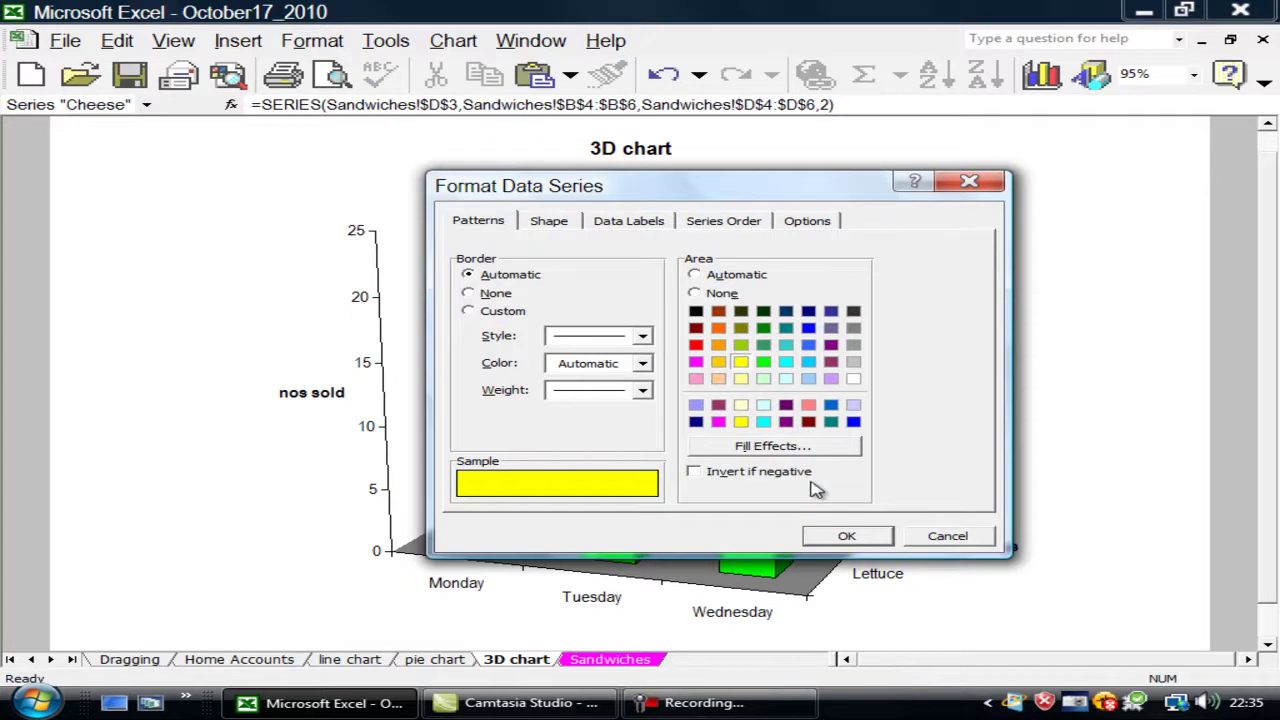
{"action": "left_click", "coordinate": [843, 537]}
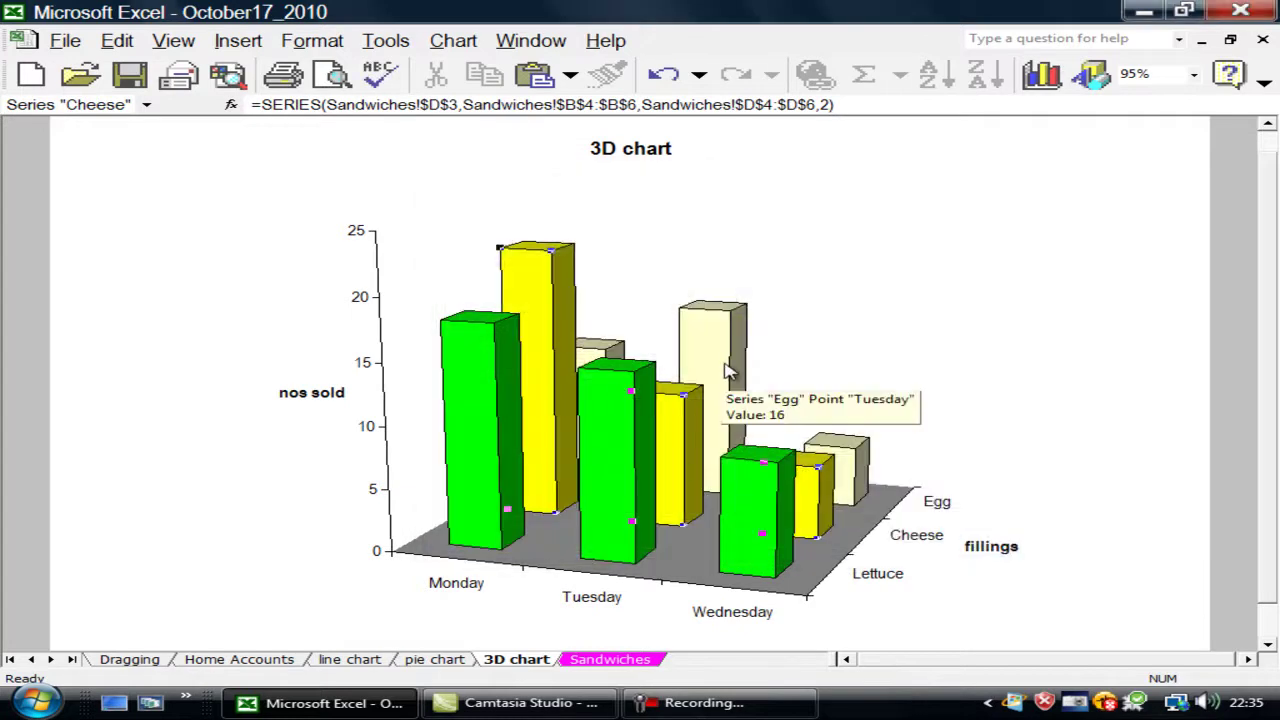
{"action": "double_click", "coordinate": [727, 371]}
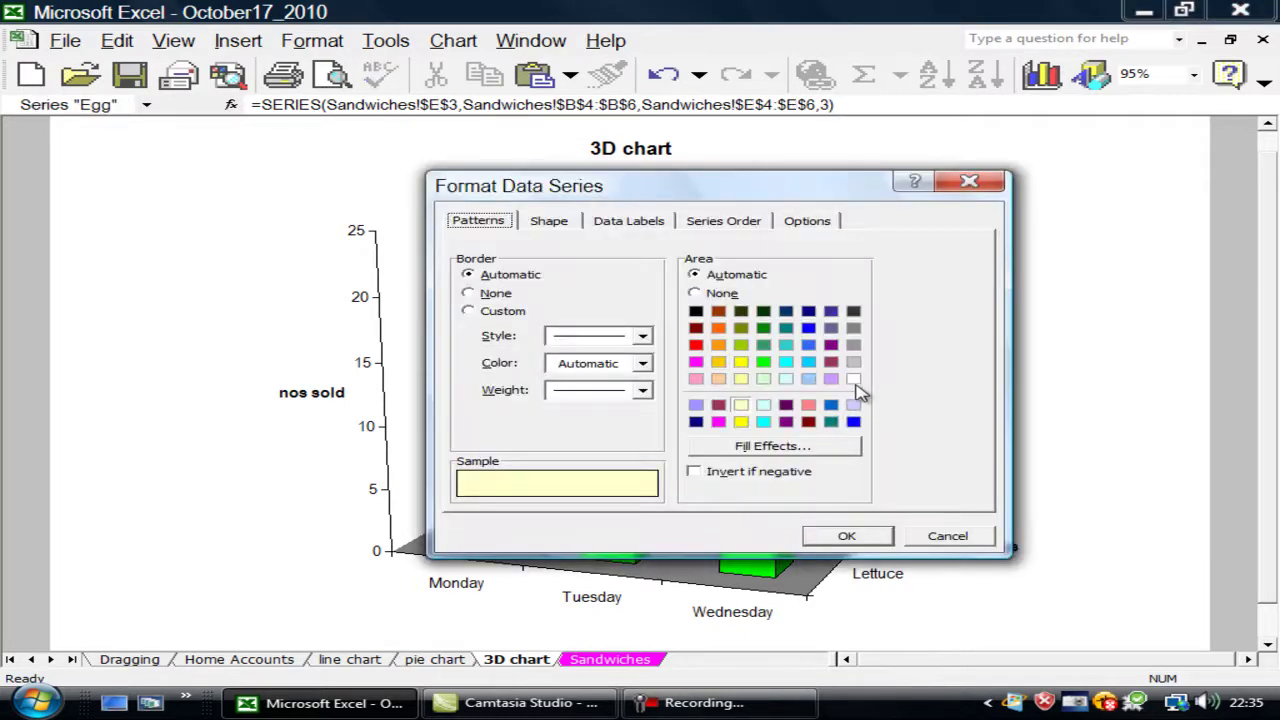
{"action": "left_click", "coordinate": [846, 535]}
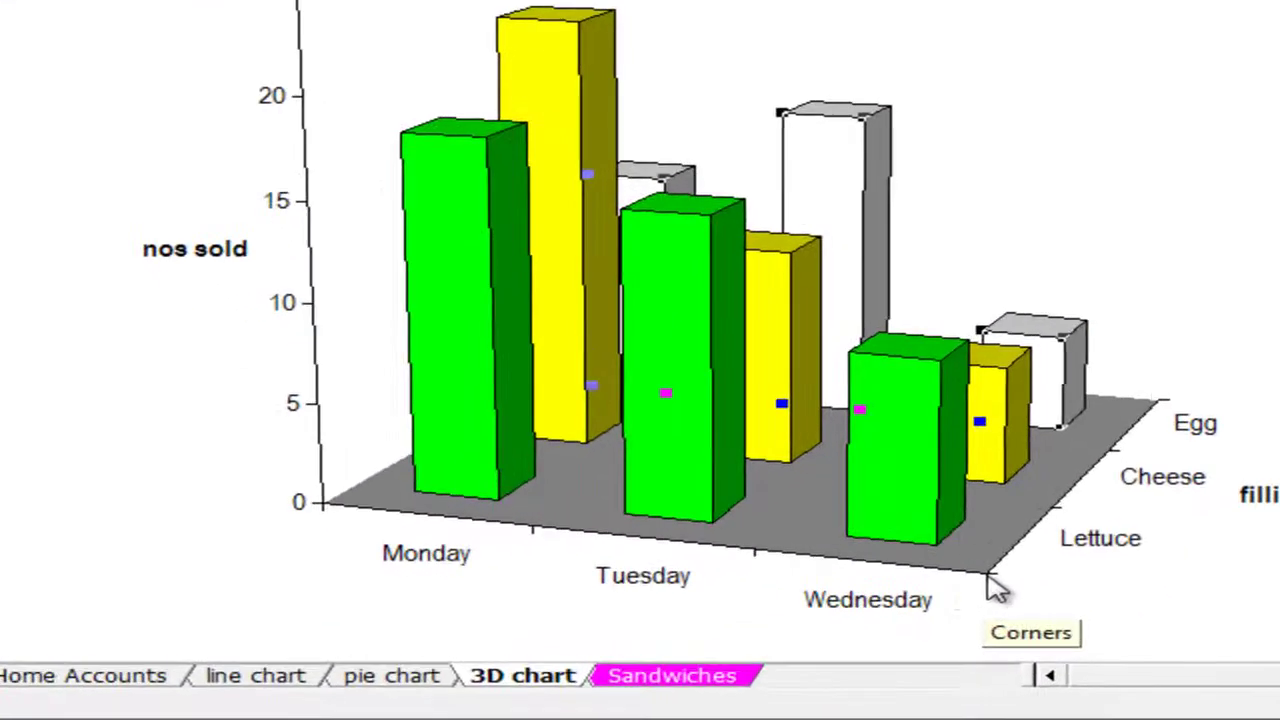
Drag the chart corners so fillings run along the front and days down the side
{"action": "left_click", "coordinate": [807, 596]}
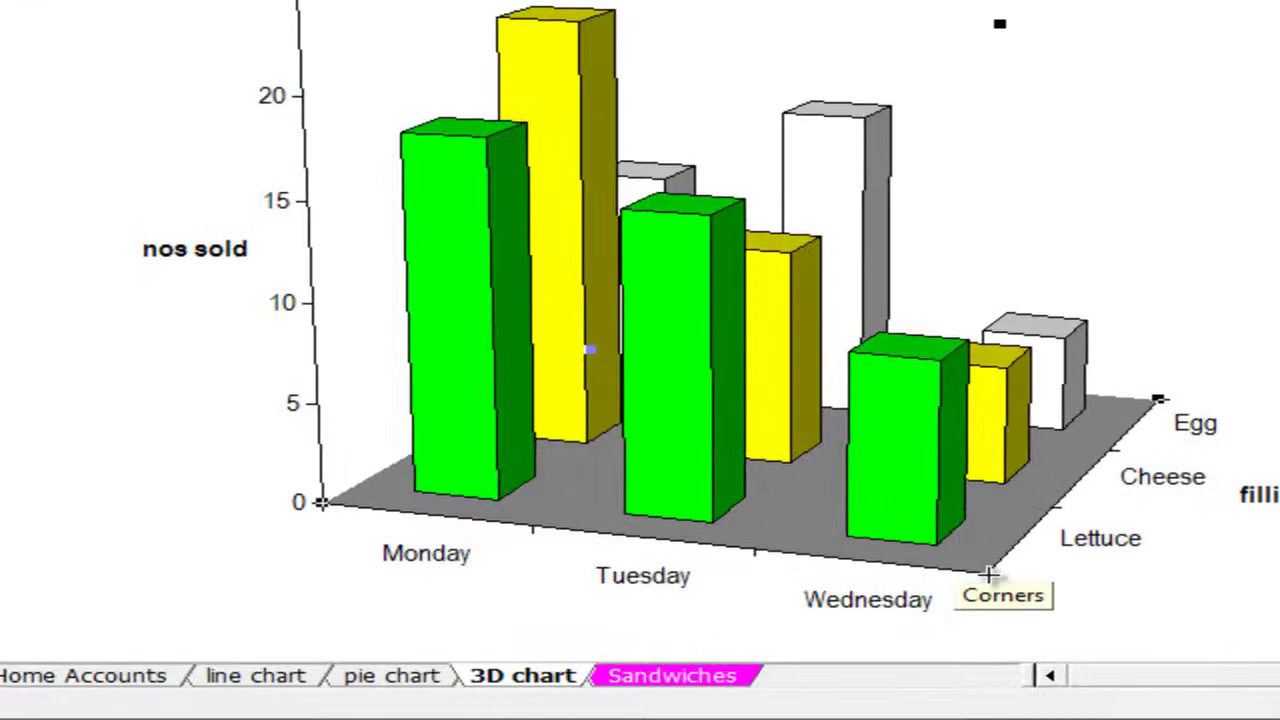
{"action": "left_click_drag", "start_coordinate": [988, 575], "coordinate": [706, 552]}
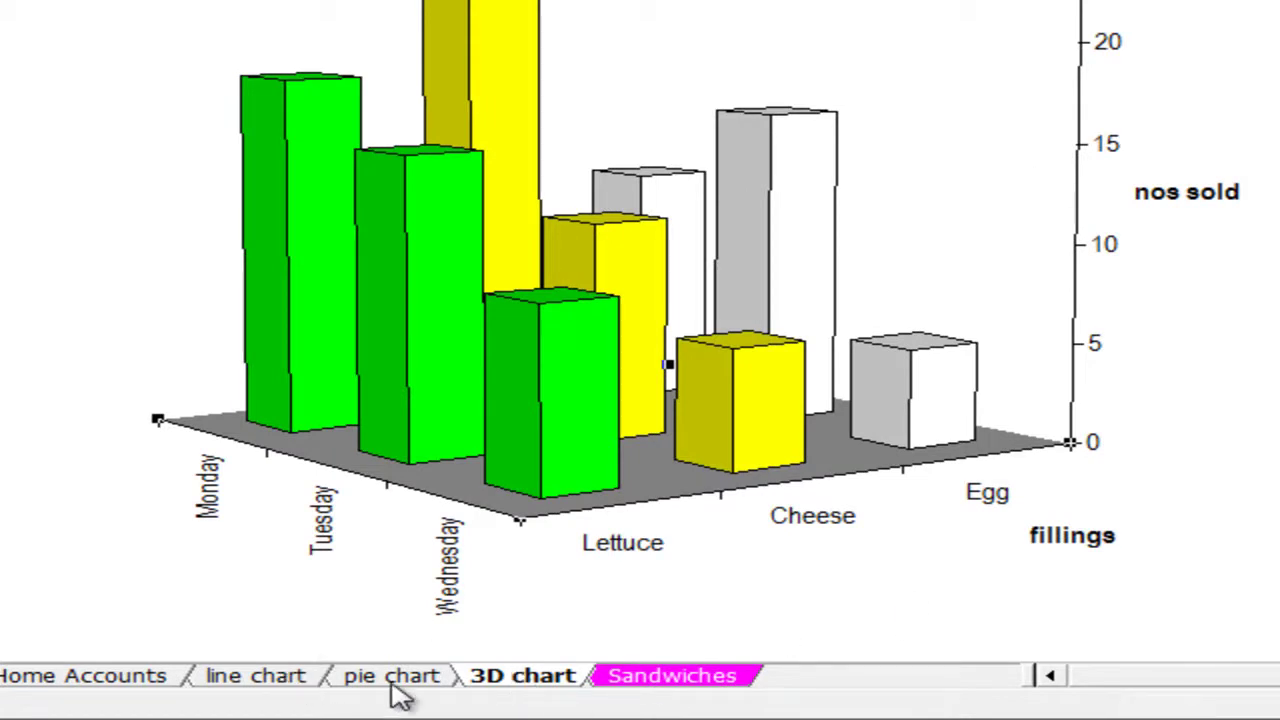
Cut the lettuce picture from the right of the Sandwiches sheet, then return to '3D chart'
{"action": "left_click", "coordinate": [618, 683]}
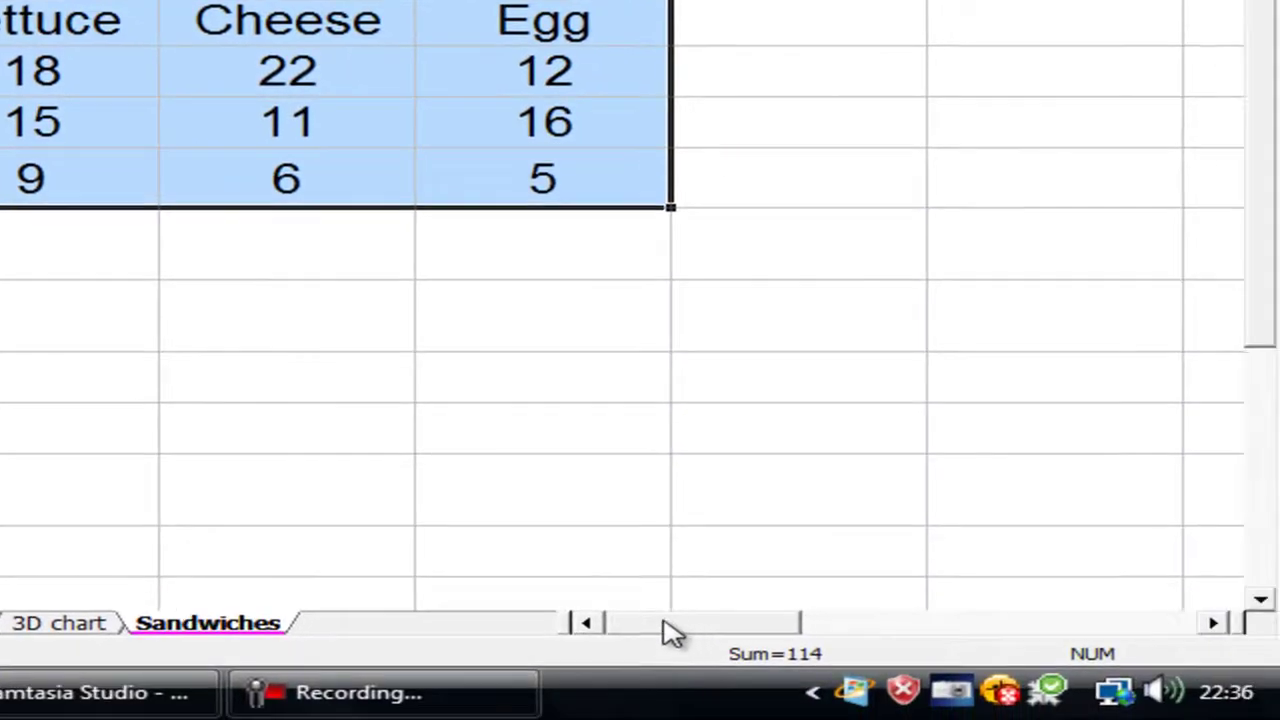
{"action": "left_click_drag", "start_coordinate": [672, 632], "coordinate": [1055, 620]}
{"action": "left_click", "coordinate": [843, 152]}
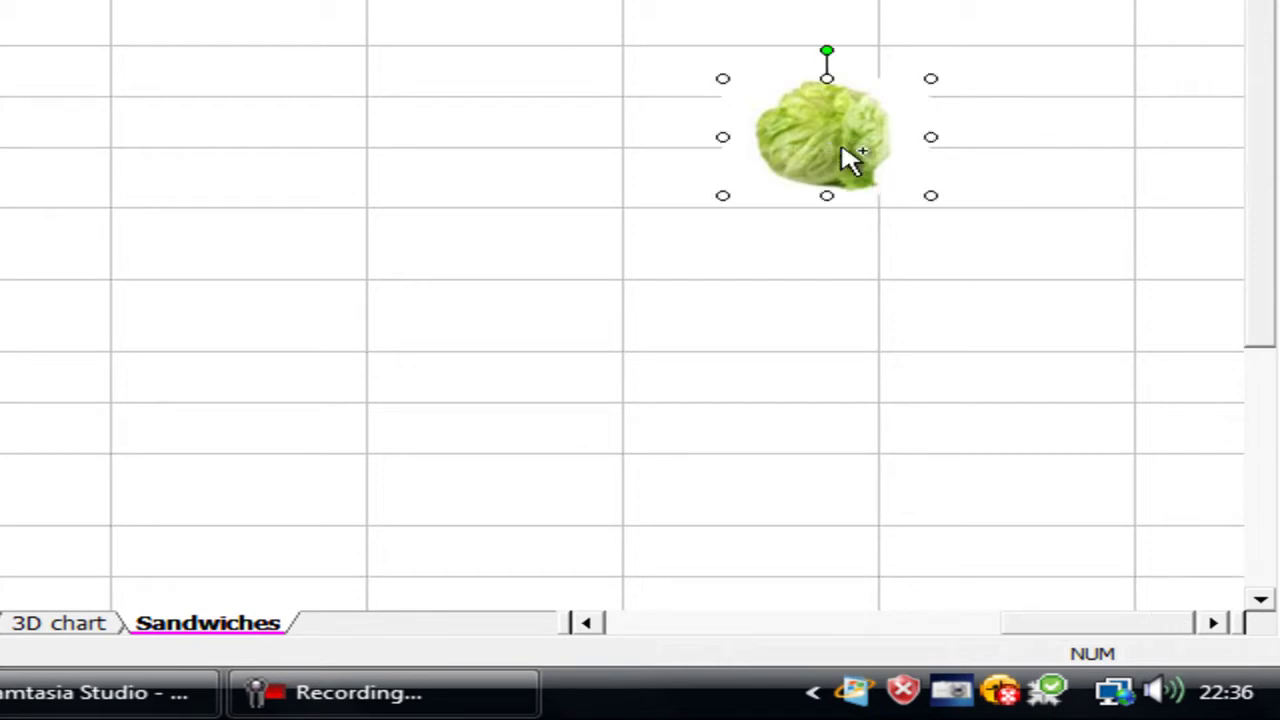
{"action": "key", "text": "Delete"}
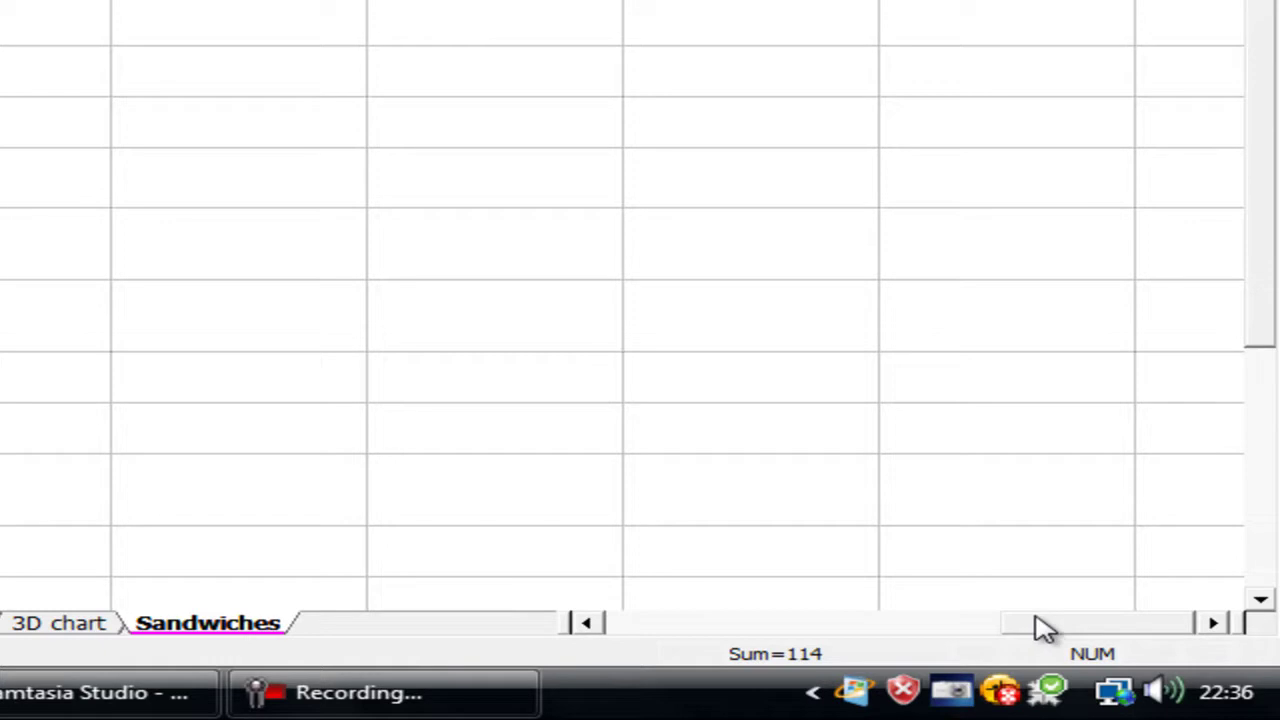
{"action": "left_click_drag", "start_coordinate": [1037, 616], "coordinate": [630, 612]}
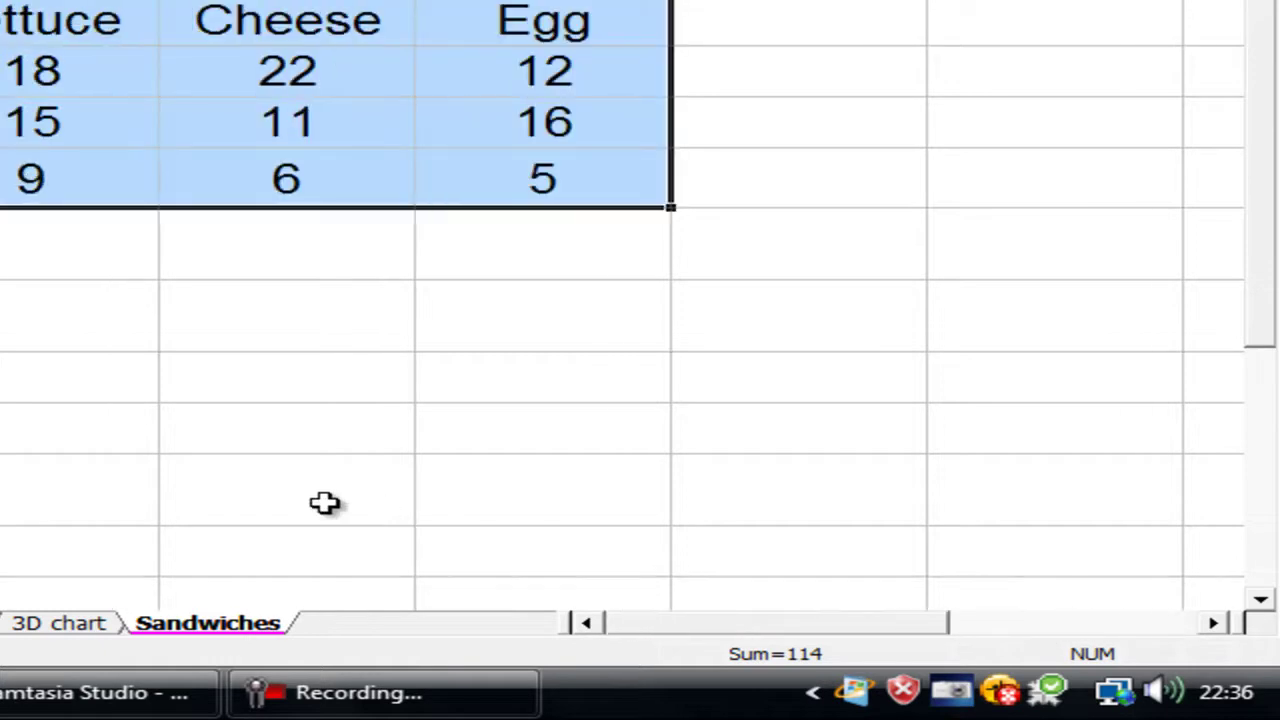
{"action": "left_click", "coordinate": [58, 622]}
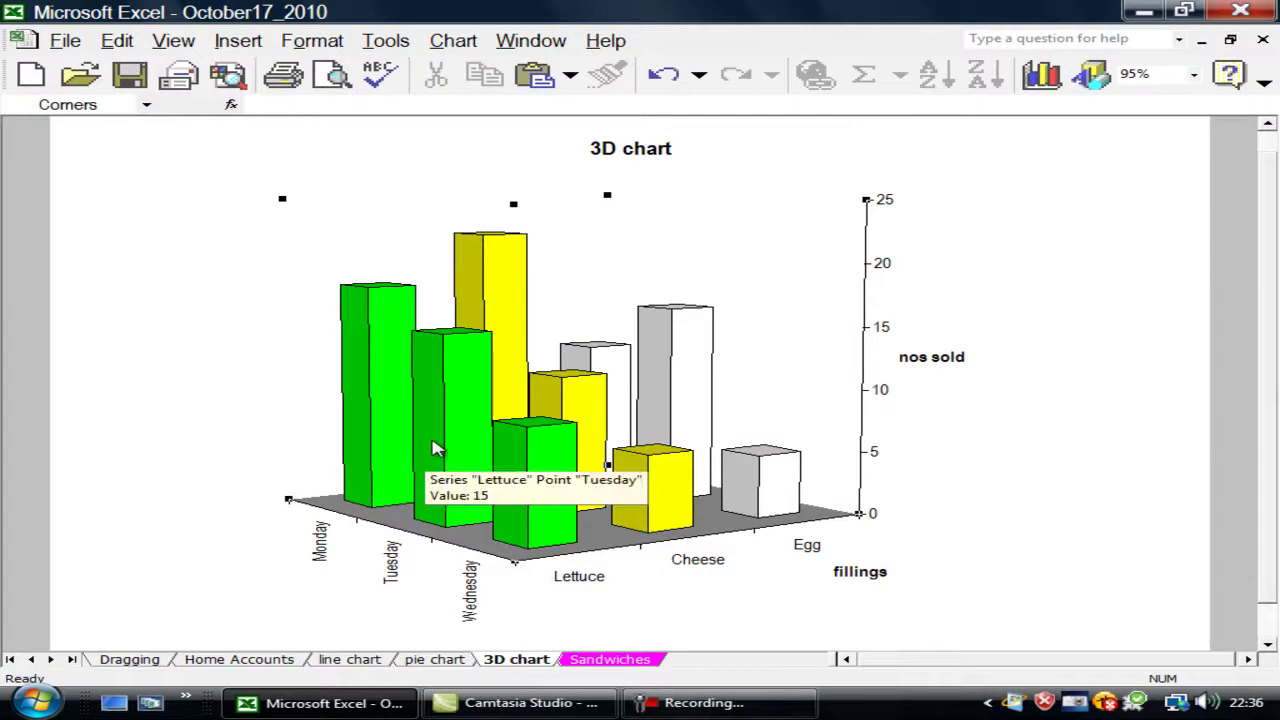
Paste the lettuce picture as the fill of the Lettuce bars
{"action": "left_click", "coordinate": [434, 449]}
{"action": "mouse_move", "coordinate": [432, 492]}
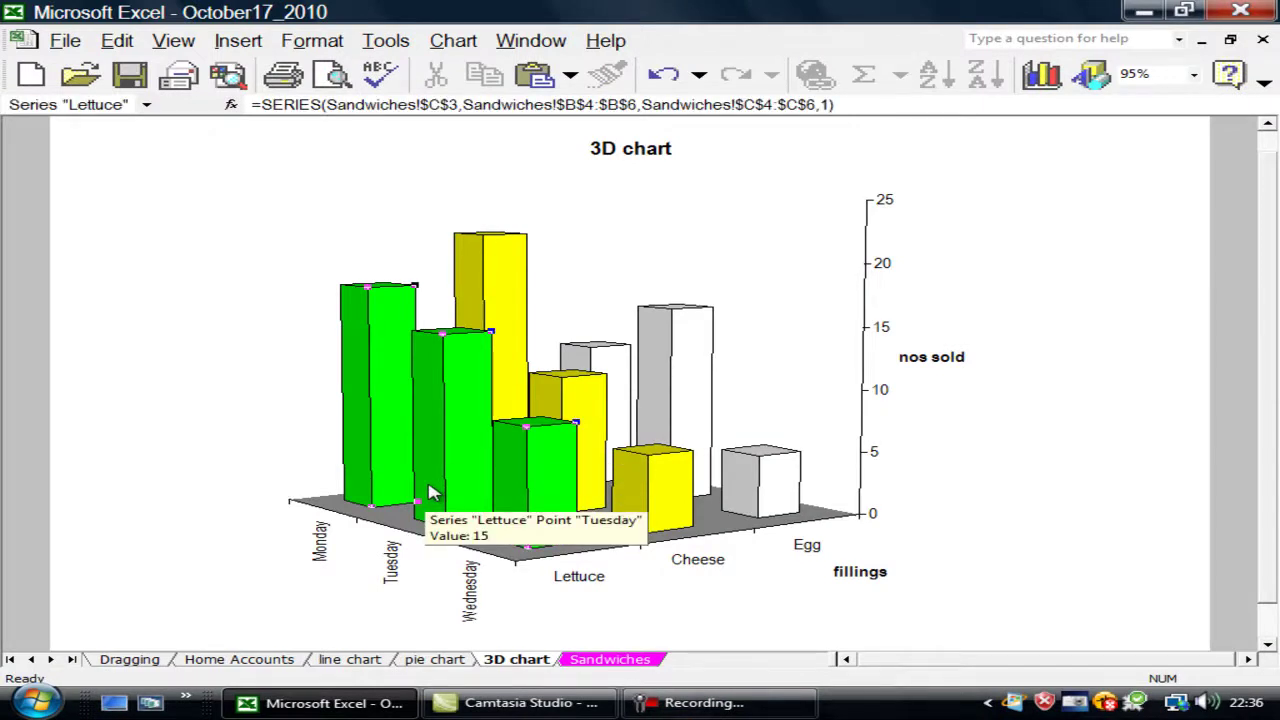
{"action": "key", "text": "ctrl+v"}
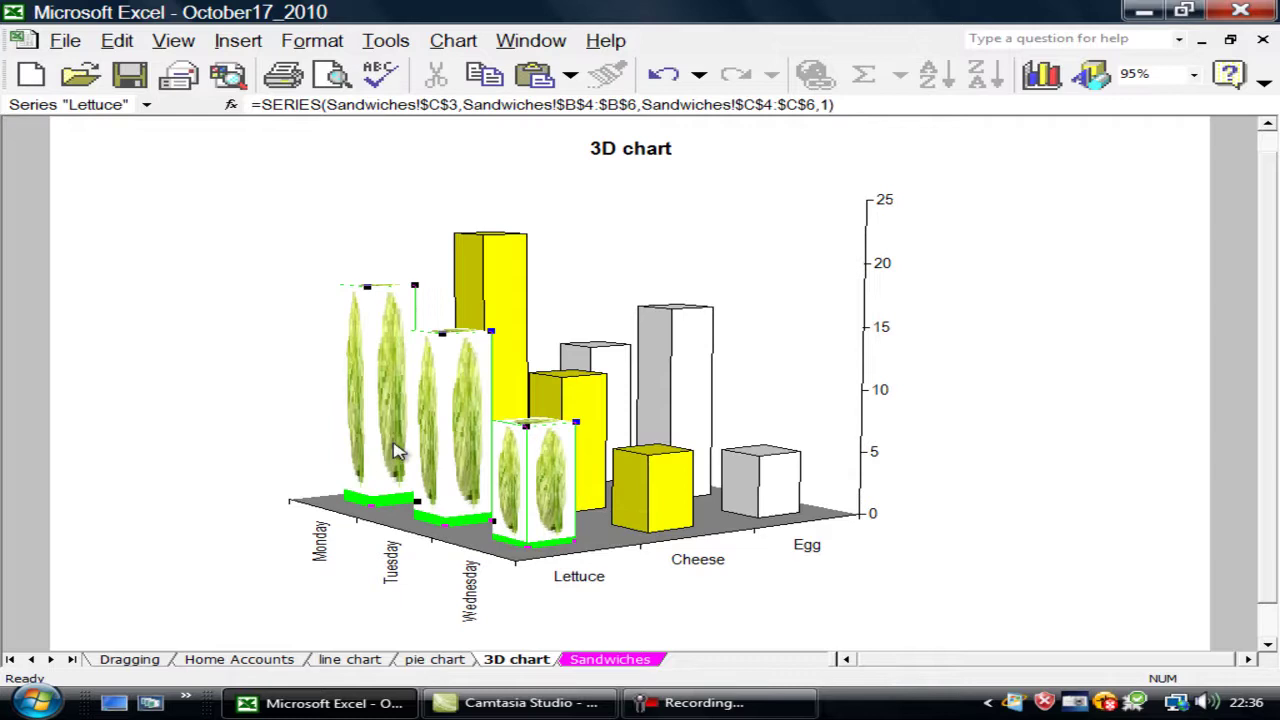
Drag the chart corners to rotate the 3-D chart to a new angle
{"action": "mouse_move", "coordinate": [418, 455]}
{"action": "left_click", "coordinate": [522, 572]}
{"action": "left_click", "coordinate": [522, 568]}
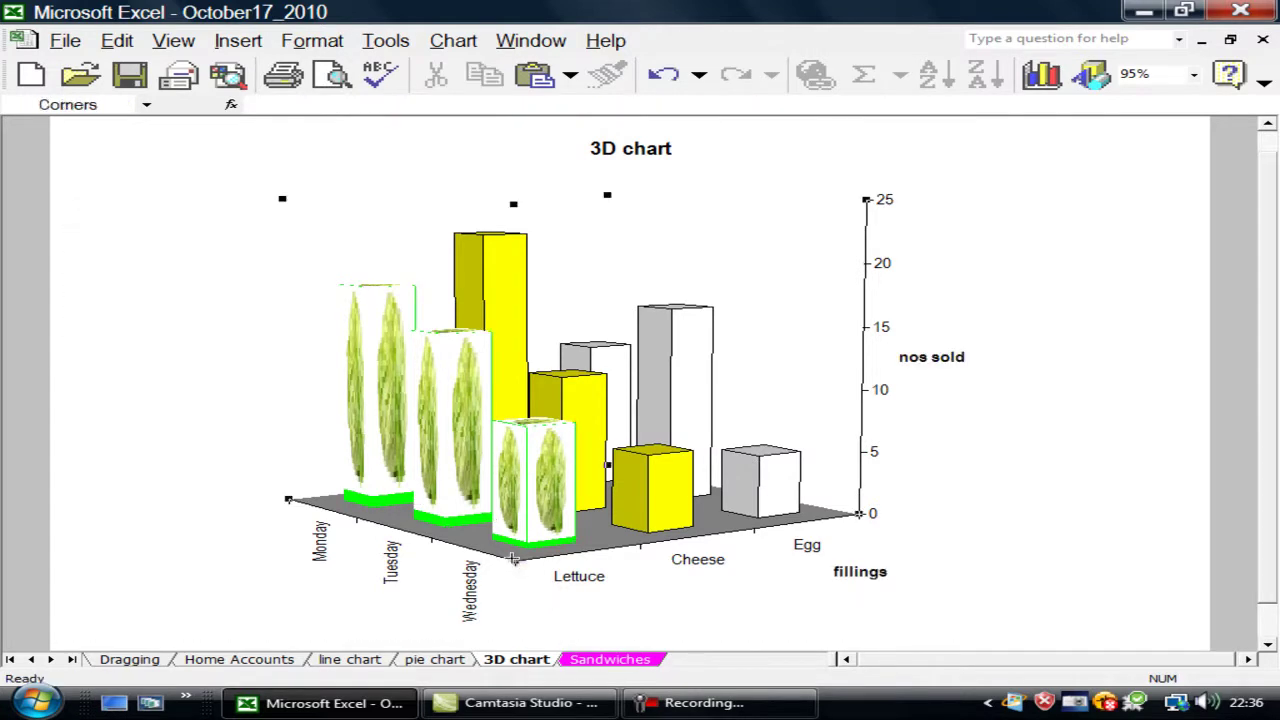
{"action": "left_click_drag", "start_coordinate": [514, 557], "coordinate": [650, 584]}
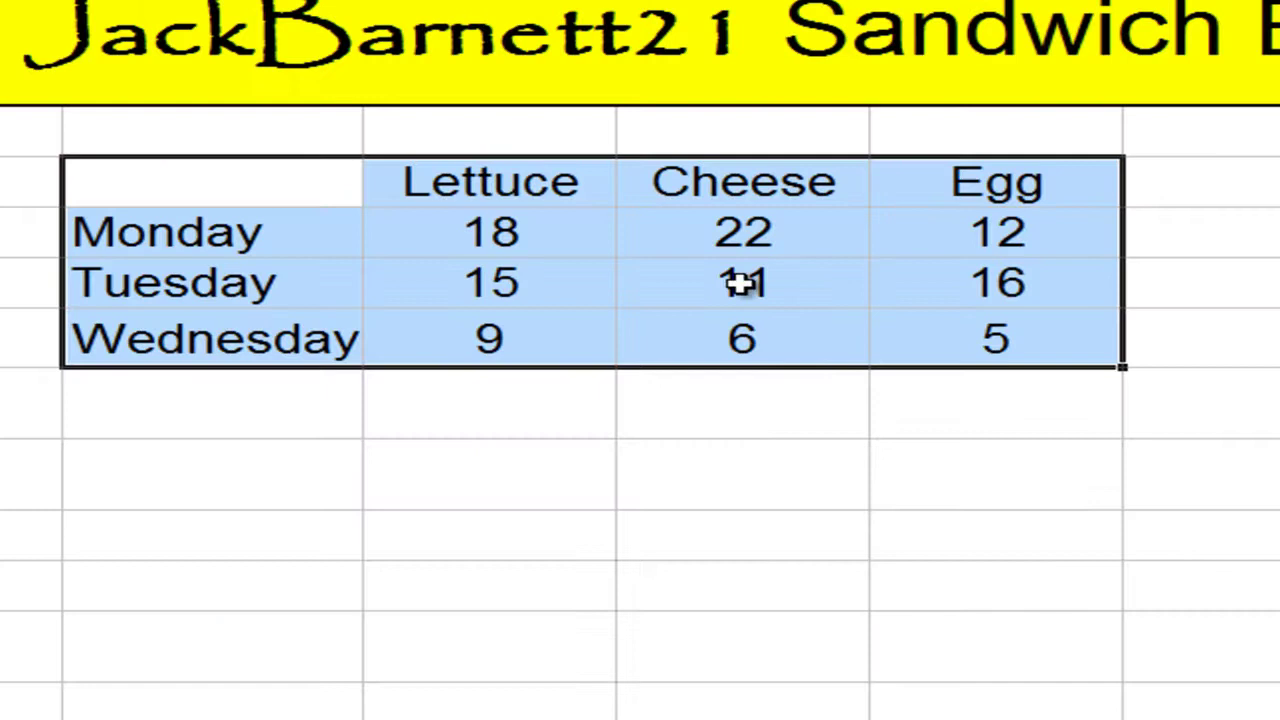
Replace Tuesday's Cheese sales of 11 with -10
{"action": "left_click", "coordinate": [741, 284]}
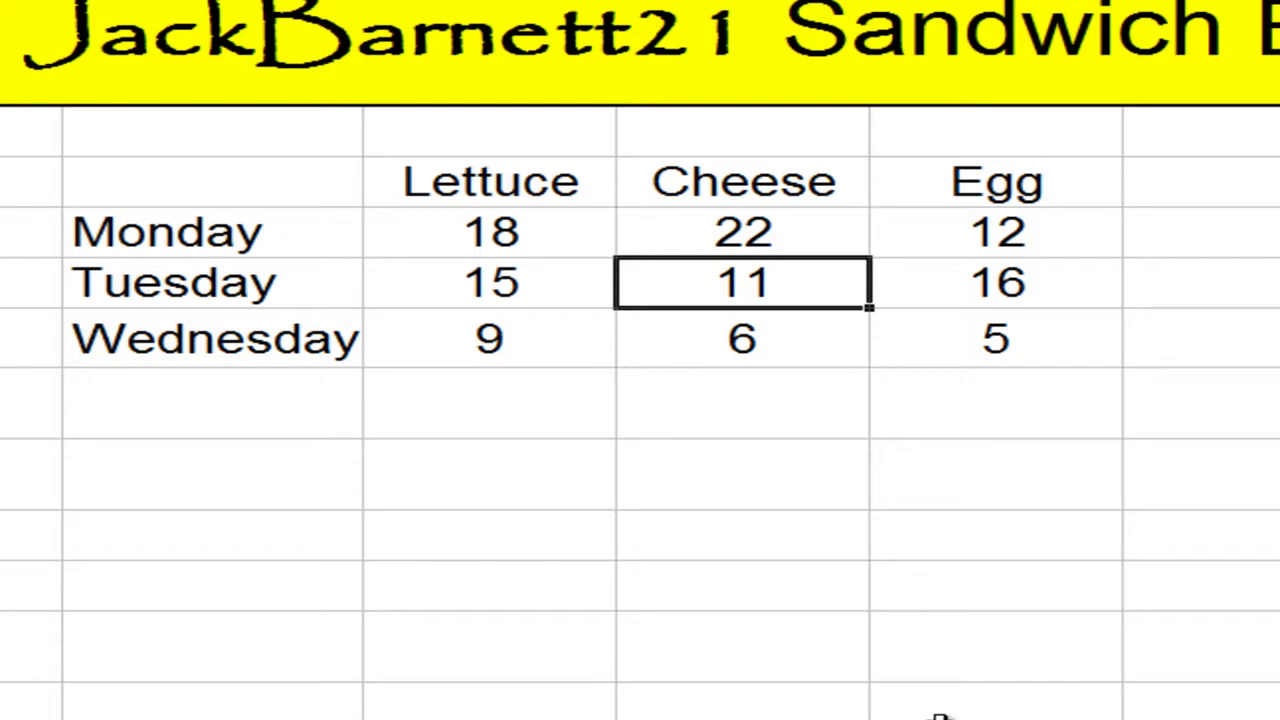
{"action": "type", "text": "-10"}
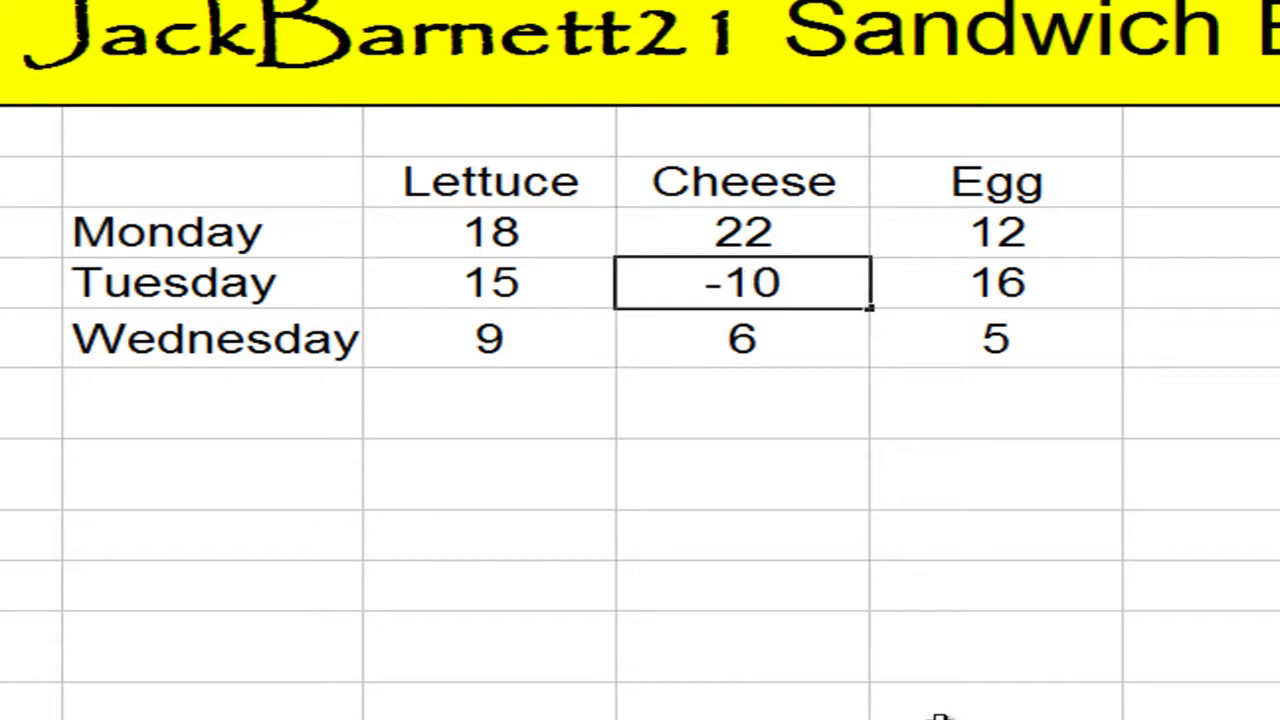
{"action": "key", "text": "Return"}
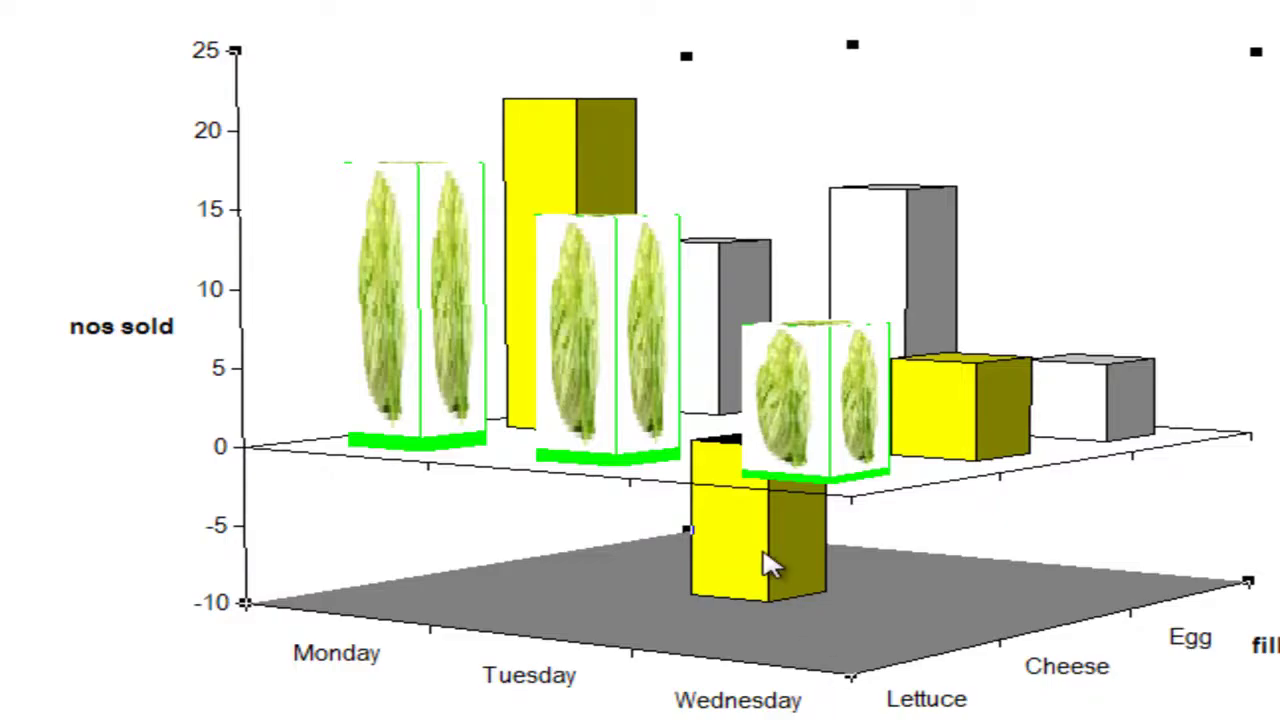
{"action": "mouse_move", "coordinate": [763, 565]}
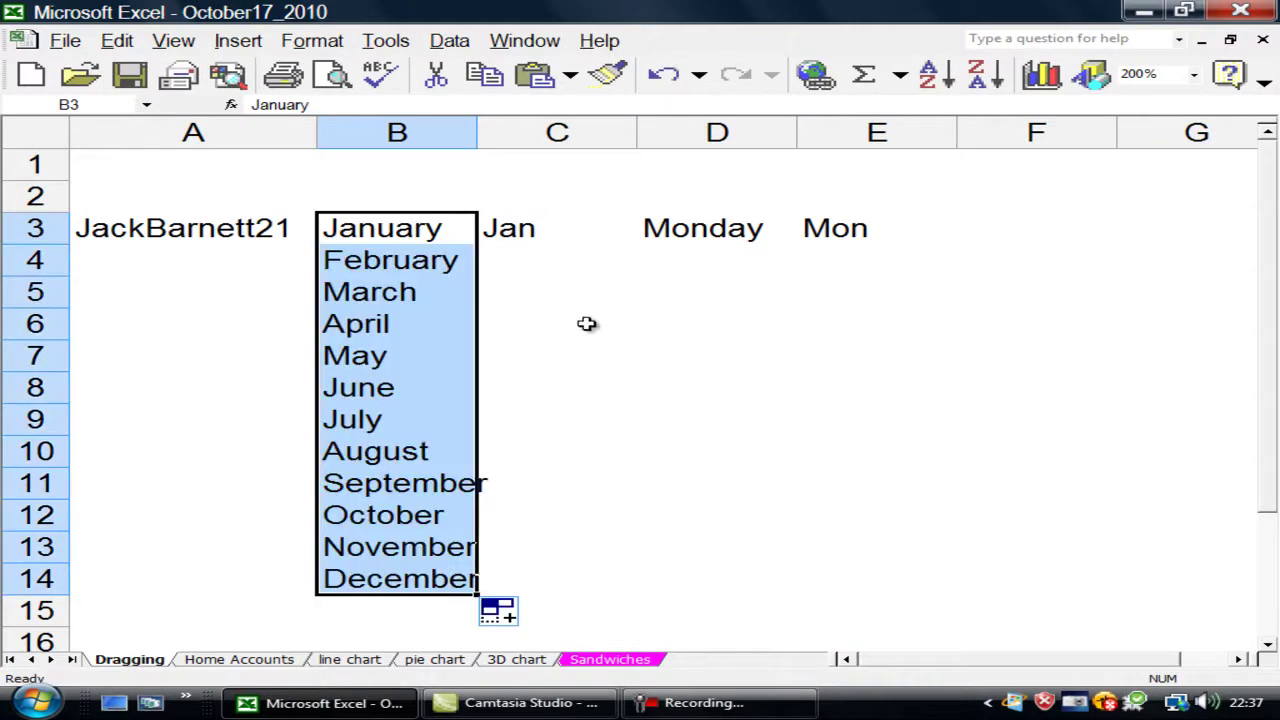
Widen column B and fill the Jan abbreviation down to Dec
{"action": "left_click_drag", "start_coordinate": [477, 131], "coordinate": [497, 133]}
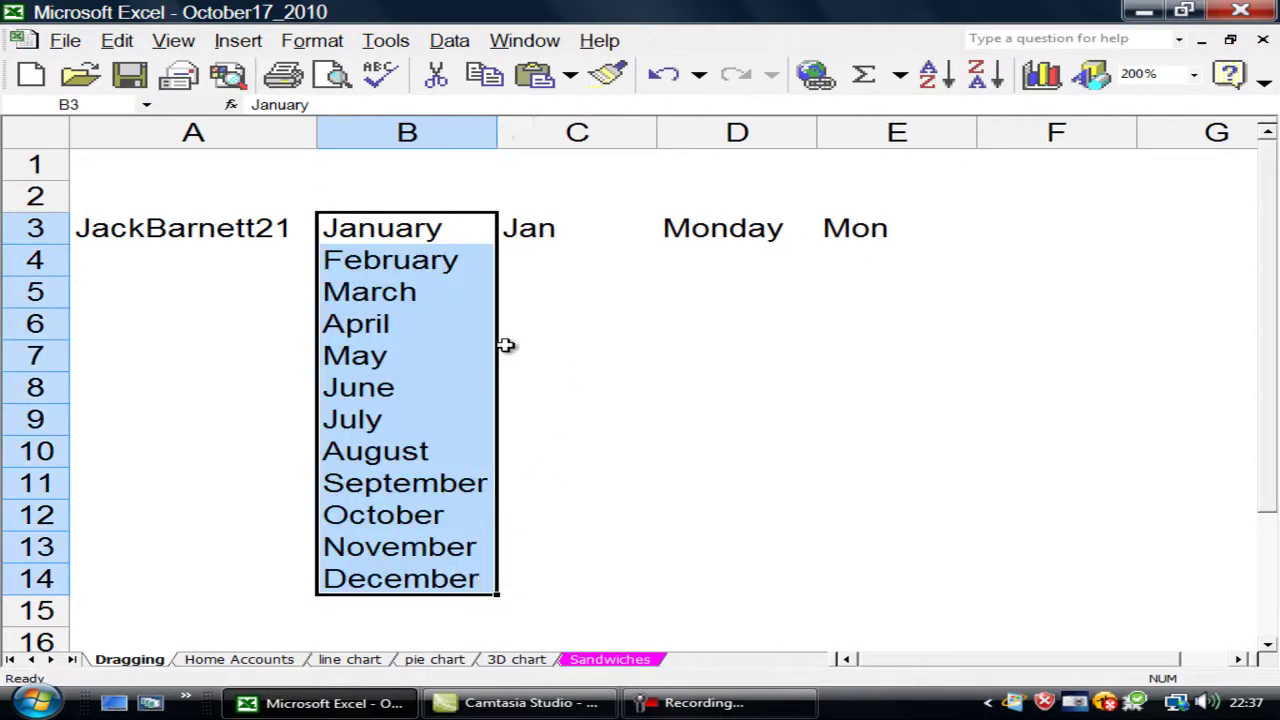
{"action": "left_click", "coordinate": [540, 229]}
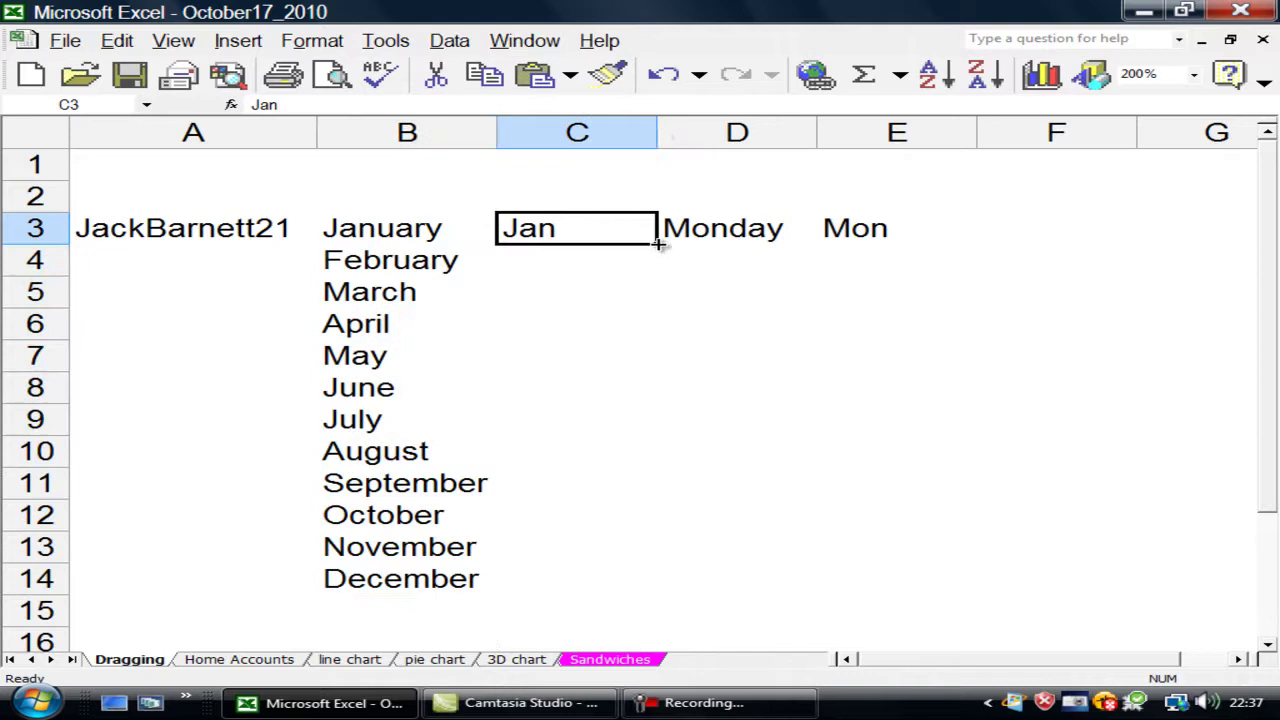
{"action": "left_click_drag", "start_coordinate": [658, 242], "coordinate": [620, 598]}
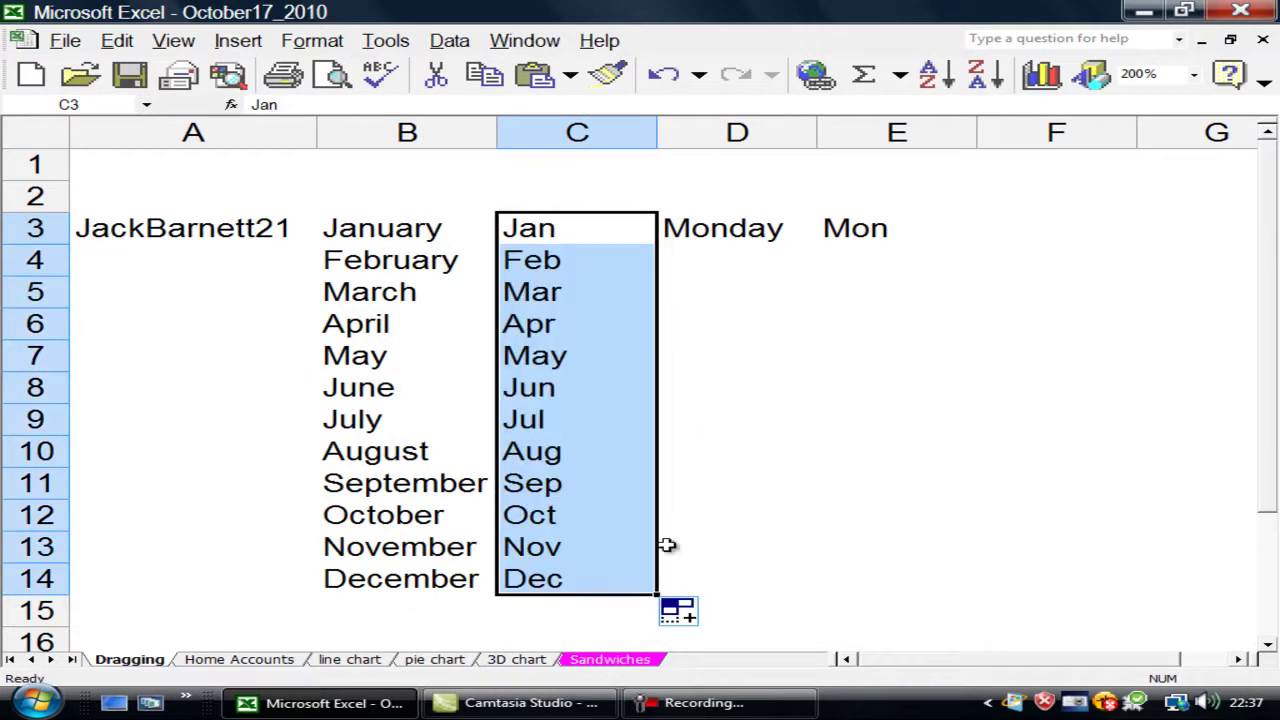
Fill Monday and Mon down to Sunday and Sun, then auto-fit column D
{"action": "left_click", "coordinate": [697, 227]}
{"action": "left_click_drag", "start_coordinate": [697, 227], "coordinate": [855, 231]}
{"action": "left_click_drag", "start_coordinate": [979, 242], "coordinate": [960, 444]}
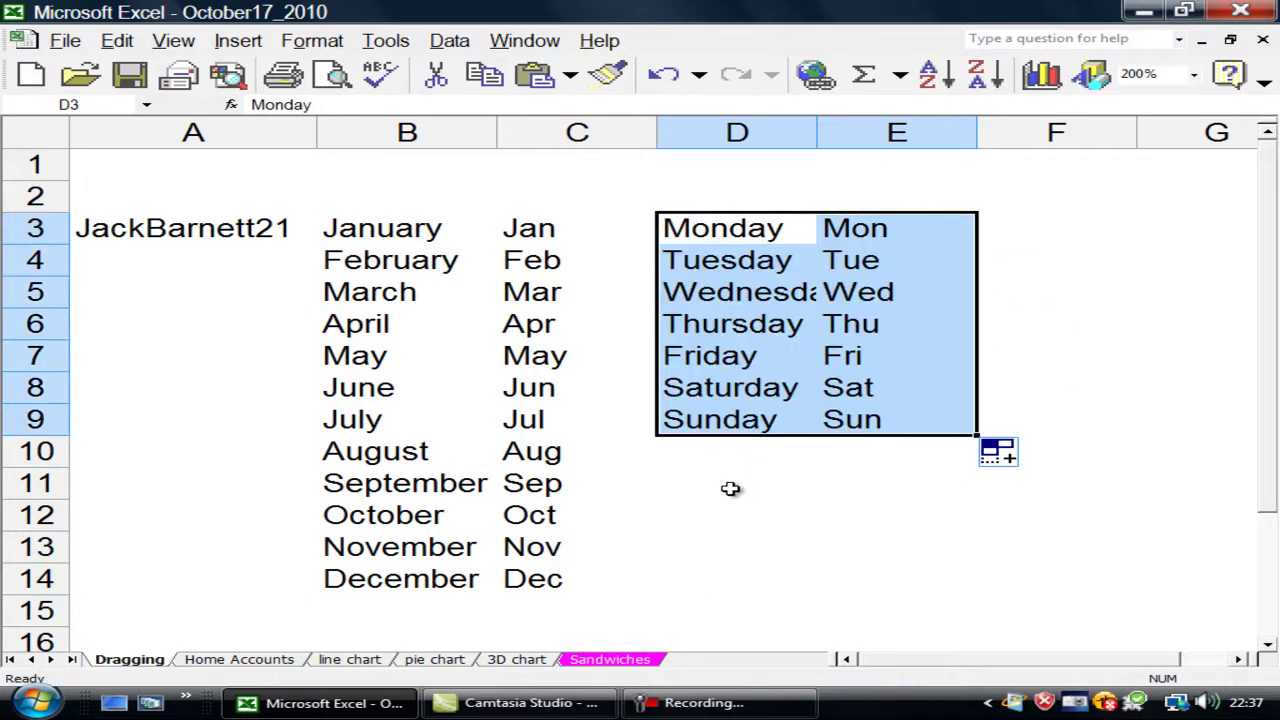
{"action": "double_click", "coordinate": [813, 134]}
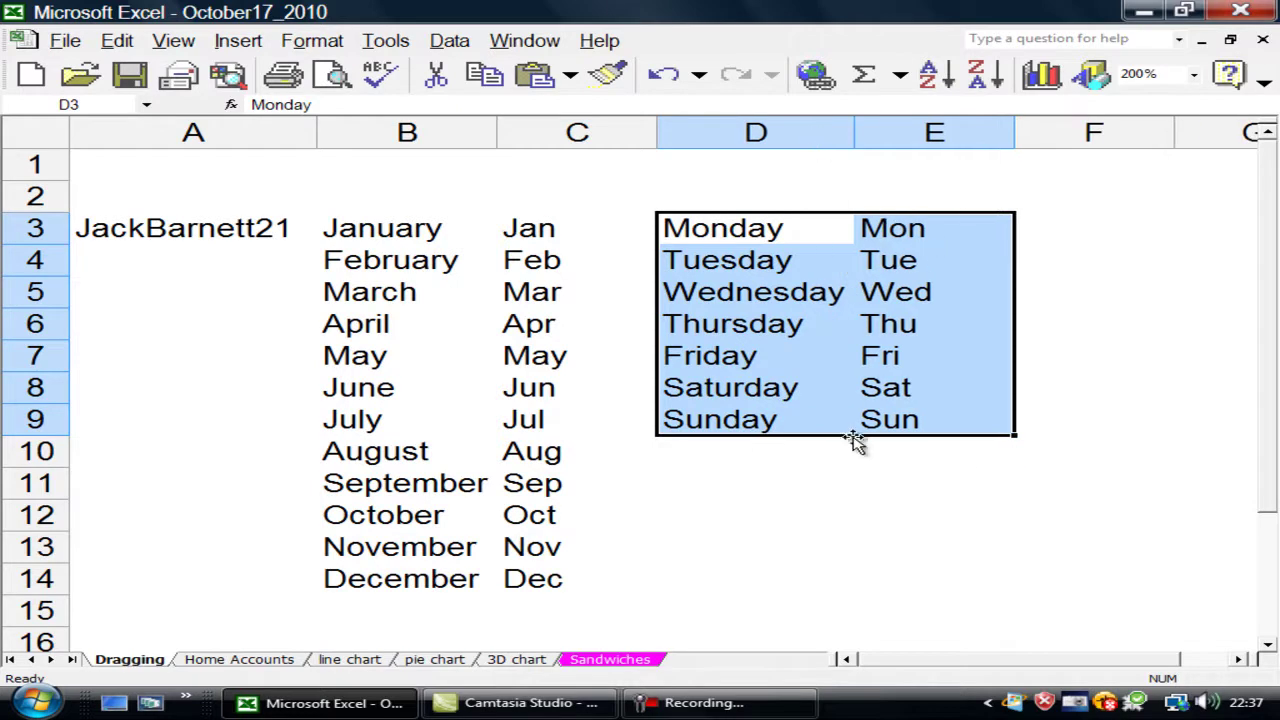
Extend the numbered name entry in A3 down column A, then trim it to A3:A5
{"action": "left_click", "coordinate": [180, 228]}
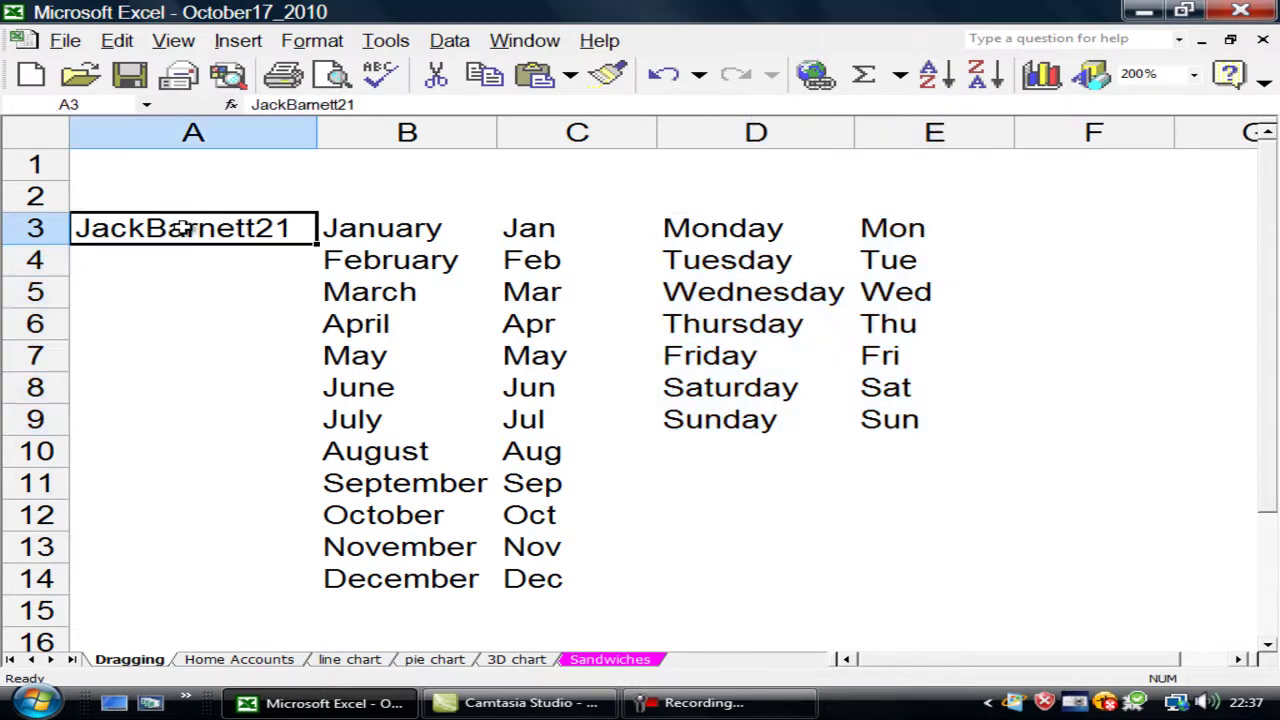
{"action": "left_click_drag", "start_coordinate": [316, 241], "coordinate": [314, 588]}
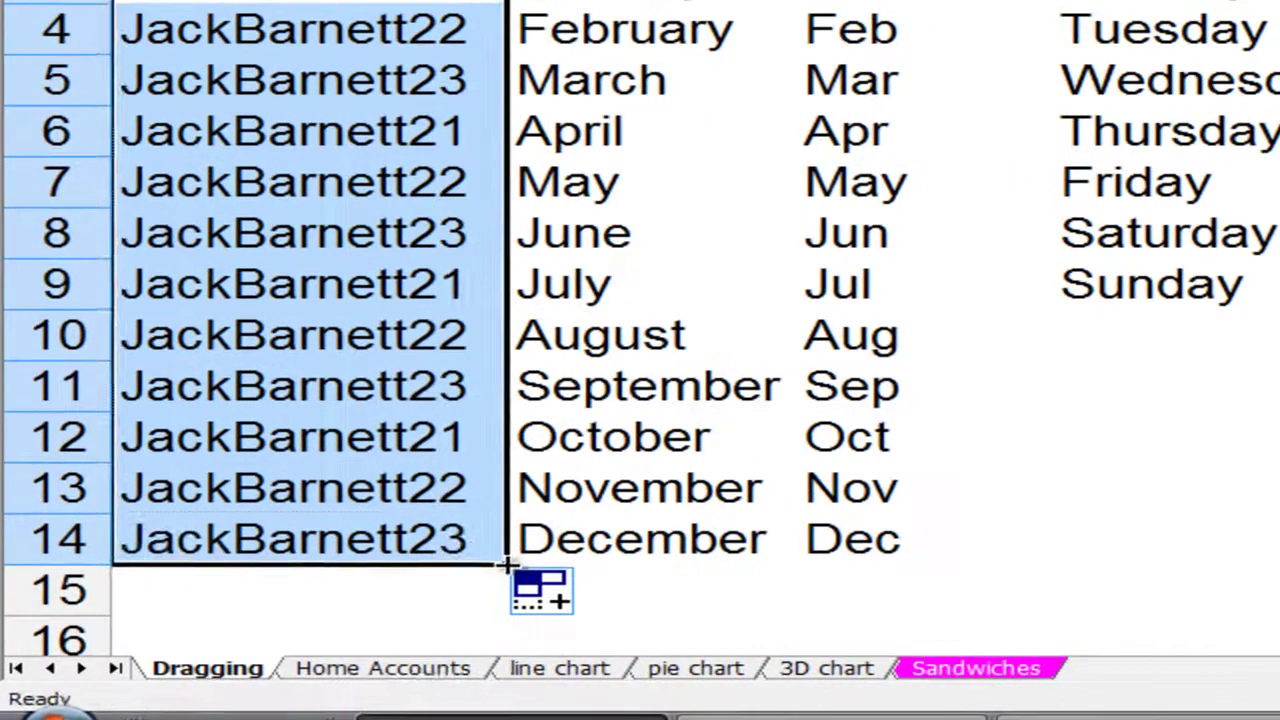
{"action": "left_click_drag", "start_coordinate": [316, 594], "coordinate": [301, 437]}
{"action": "left_click_drag", "start_coordinate": [484, 312], "coordinate": [463, 103]}
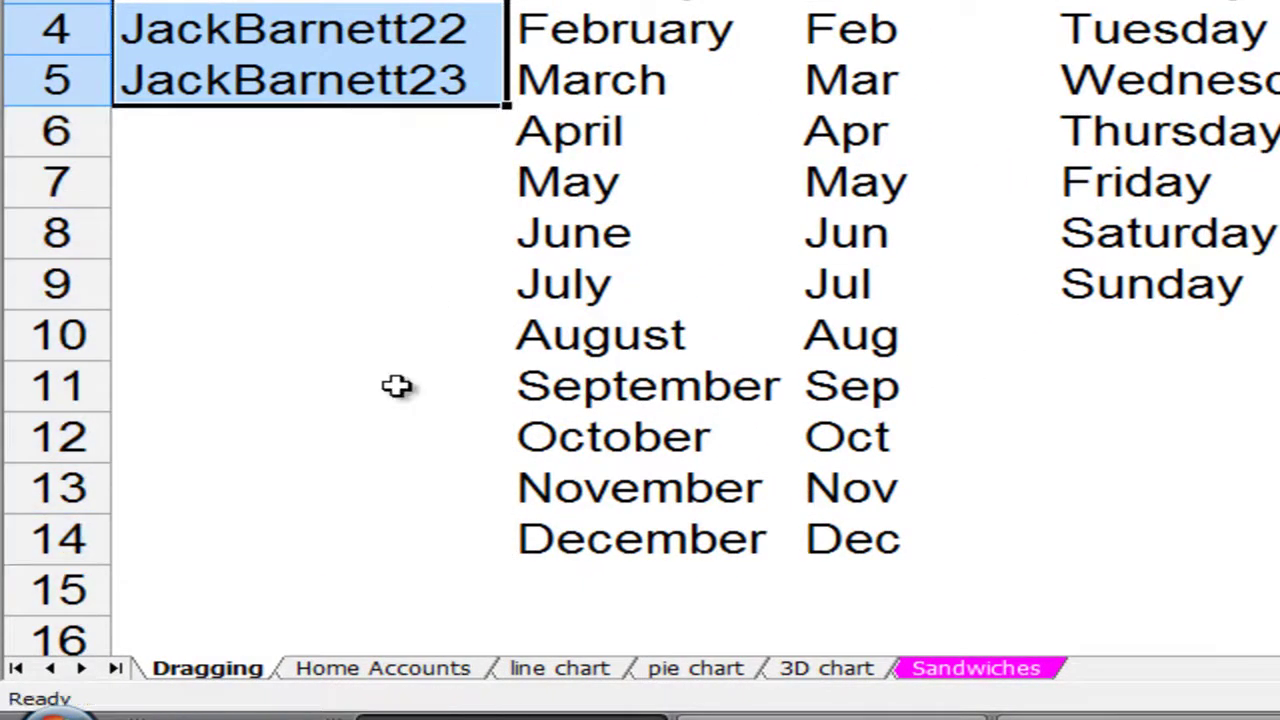
{"action": "left_click", "coordinate": [397, 386]}
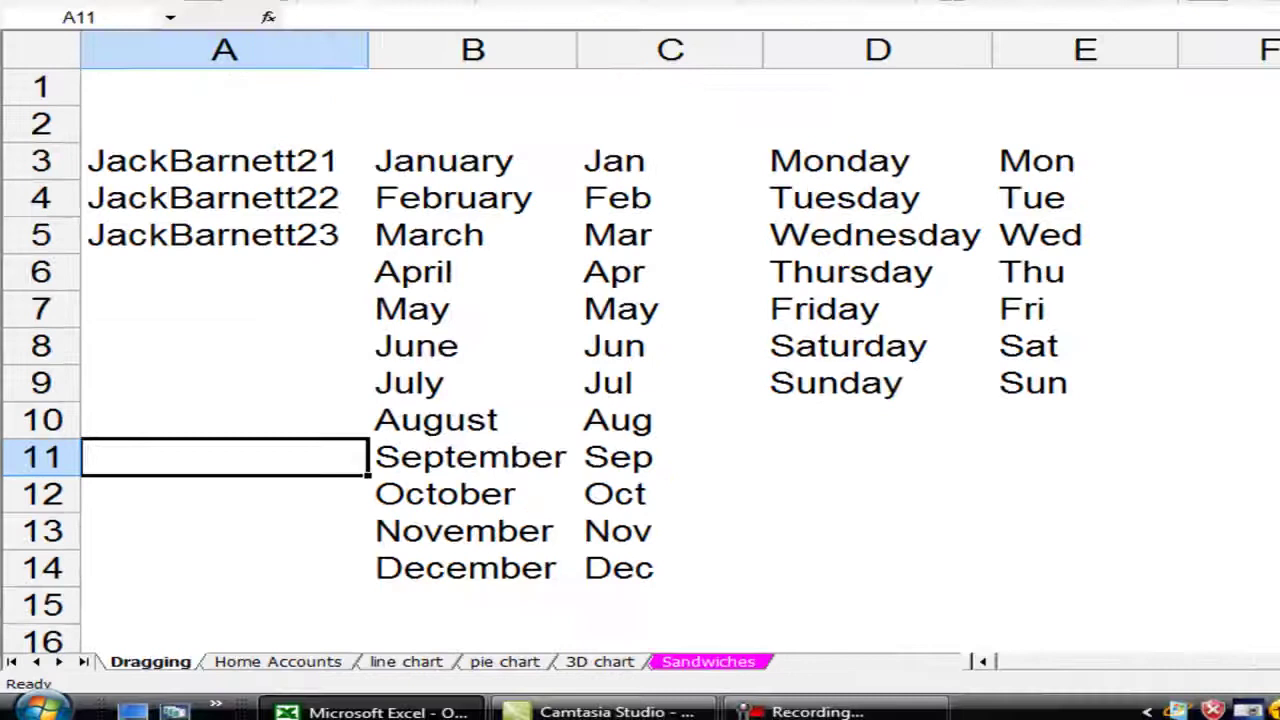
Add a custom list of four first names under Tools > Options > Custom Lists
{"action": "left_click", "coordinate": [385, 40]}
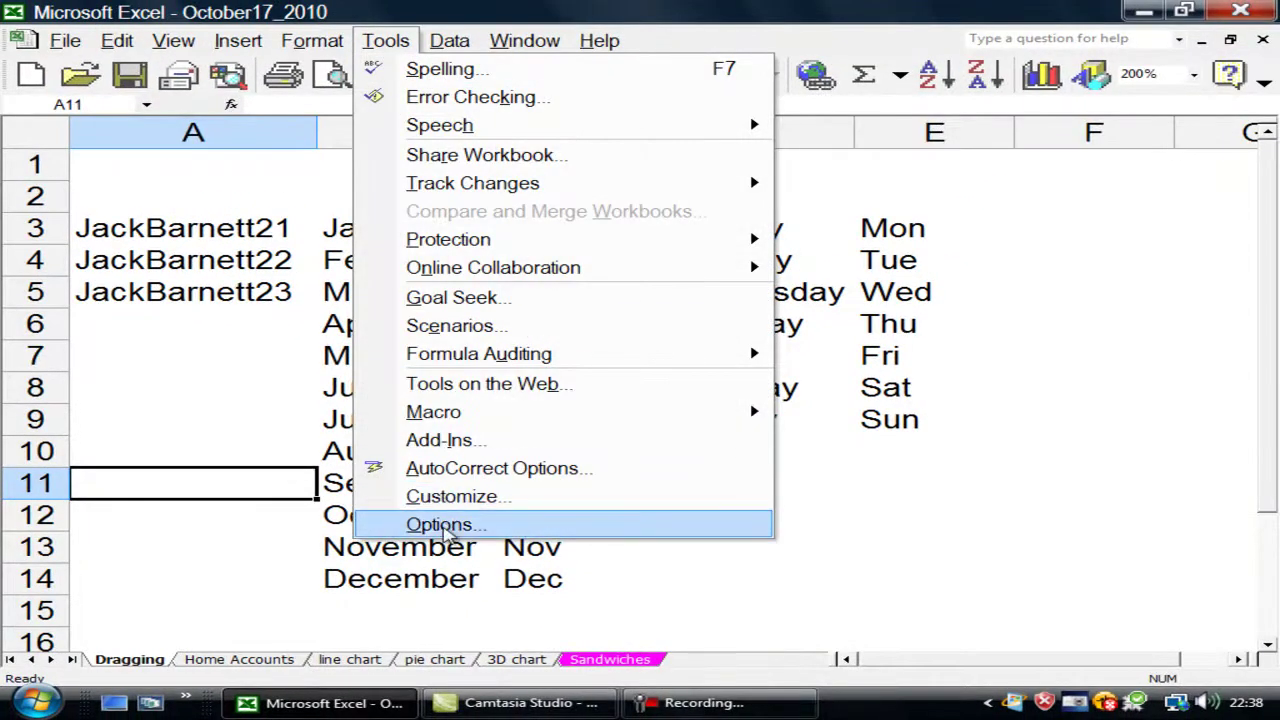
{"action": "left_click", "coordinate": [446, 525]}
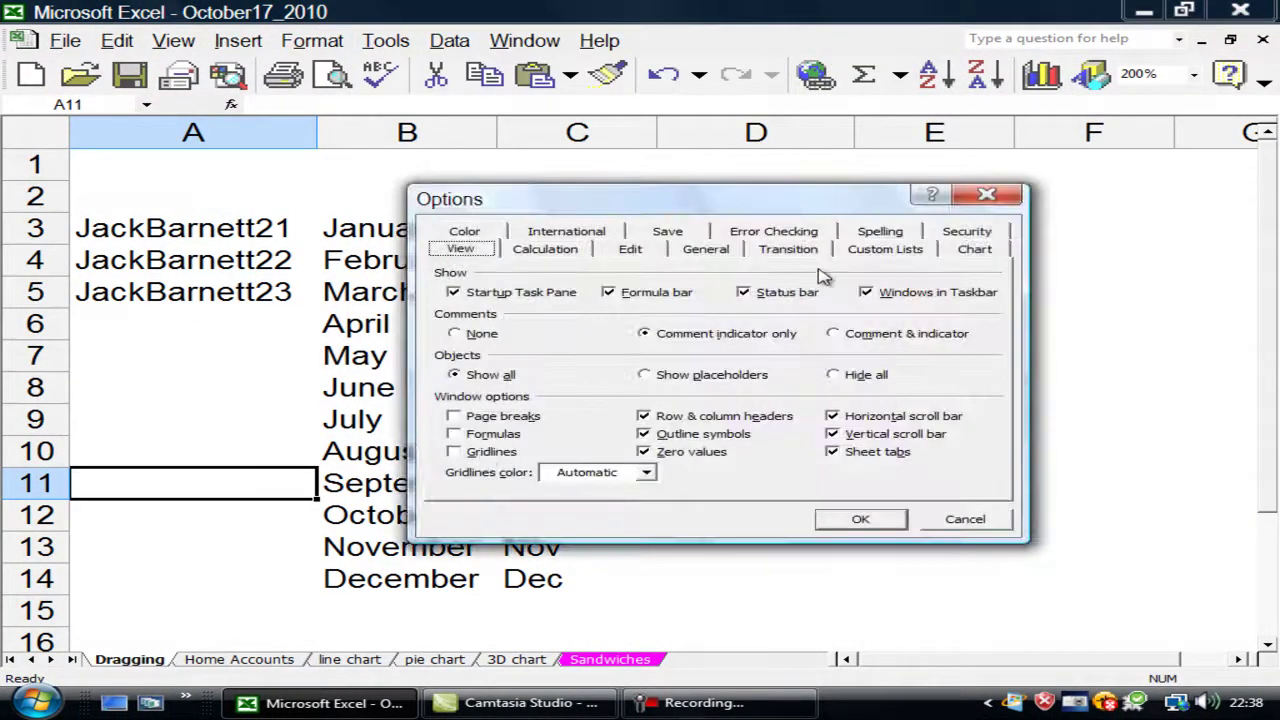
{"action": "left_click", "coordinate": [862, 252]}
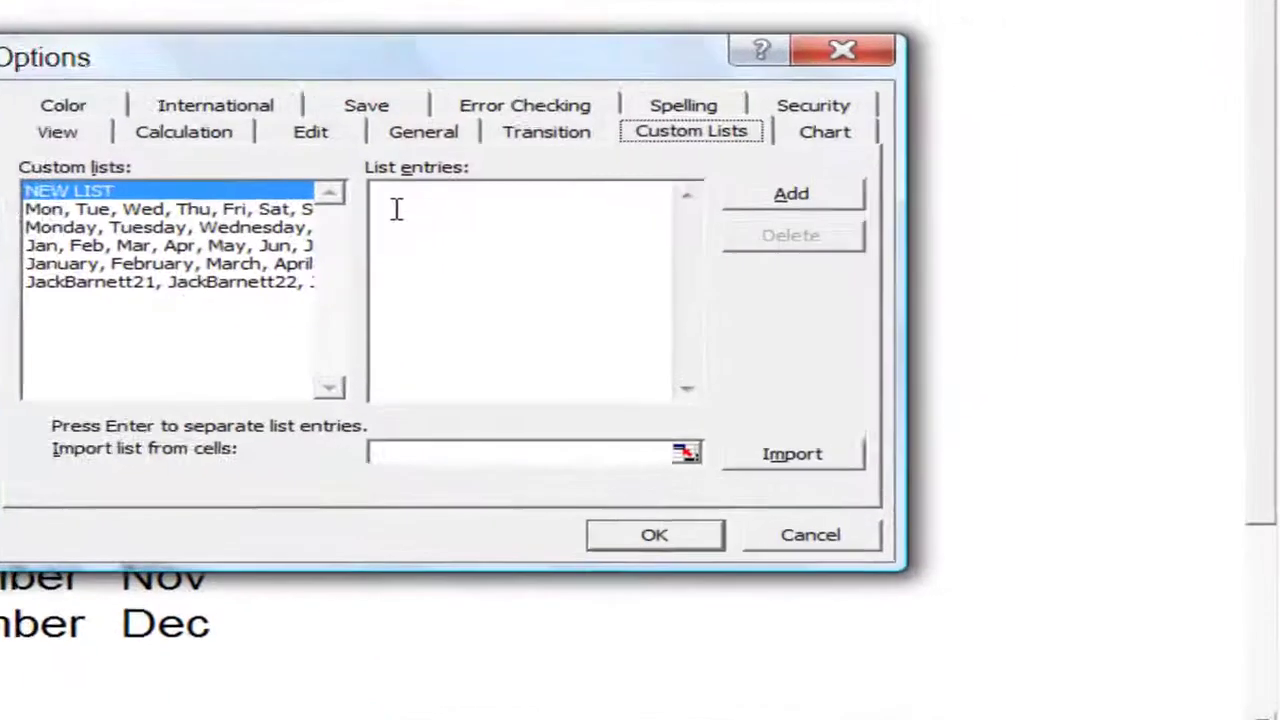
{"action": "left_click", "coordinate": [692, 303]}
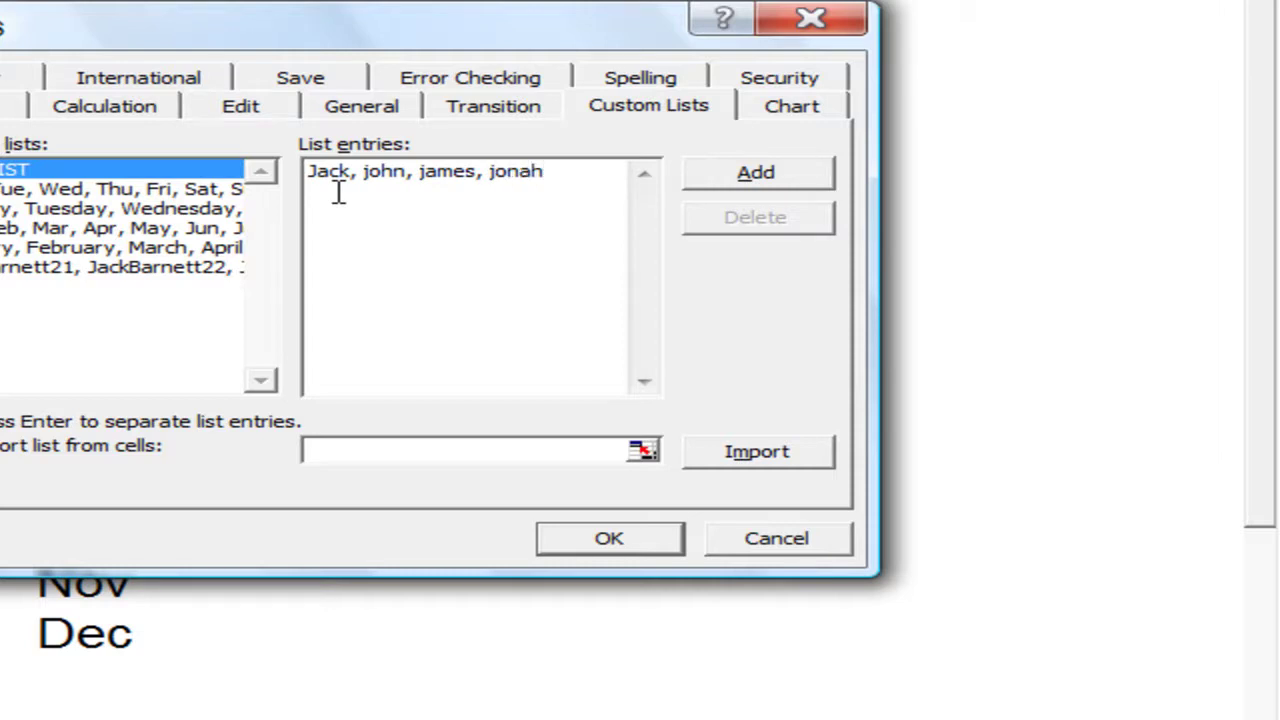
{"action": "left_click", "coordinate": [745, 176]}
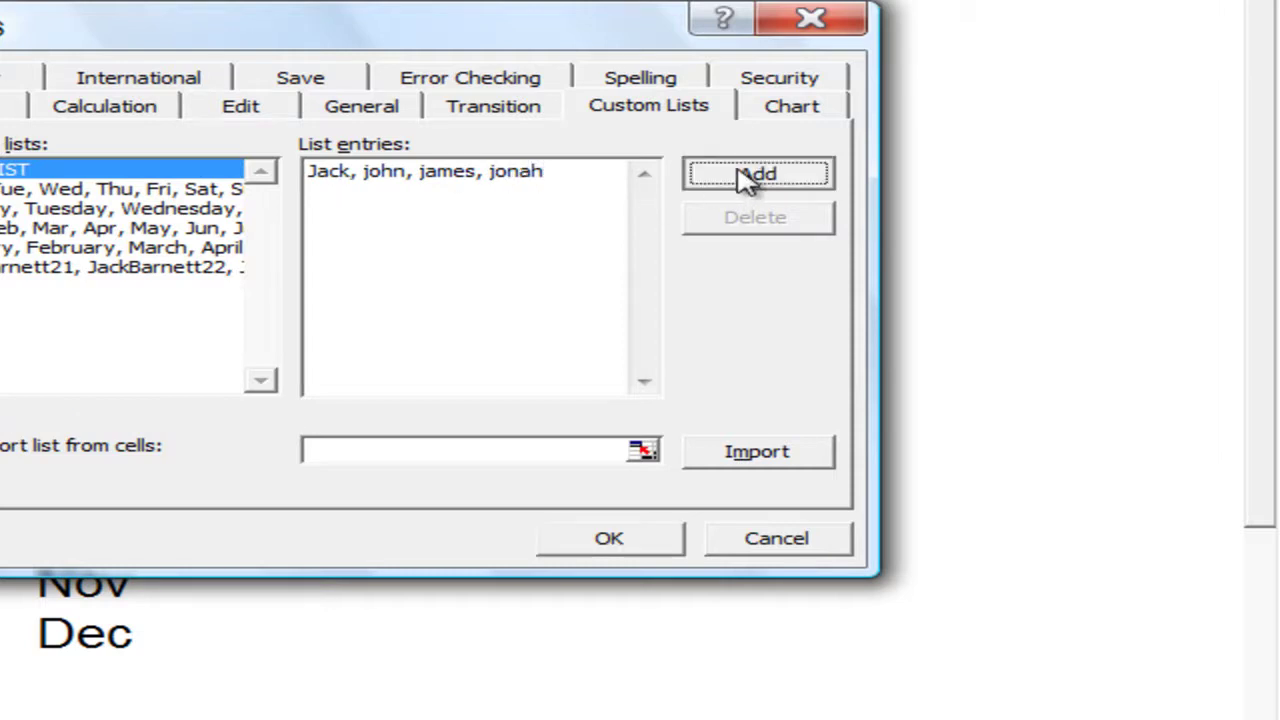
{"action": "left_click", "coordinate": [640, 545]}
Enter the list's first name in an empty cell and fill it down the column
{"action": "left_click", "coordinate": [864, 92]}
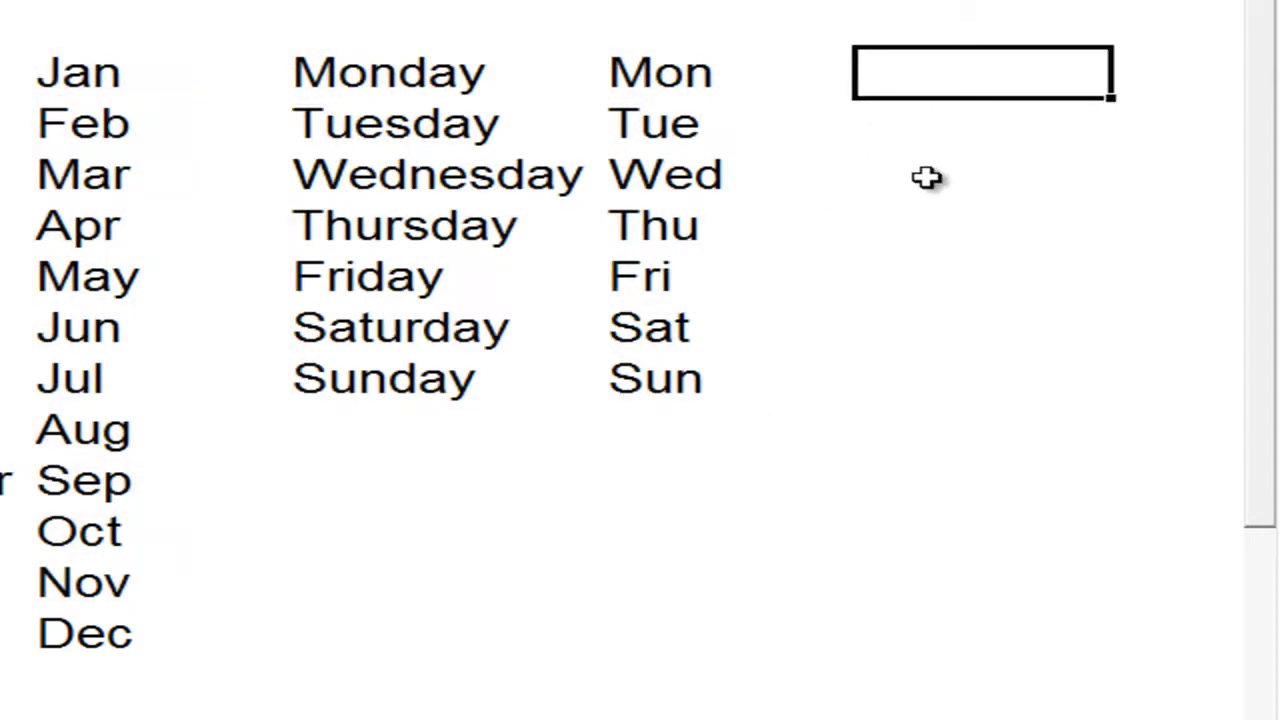
{"action": "type", "text": "jack"}
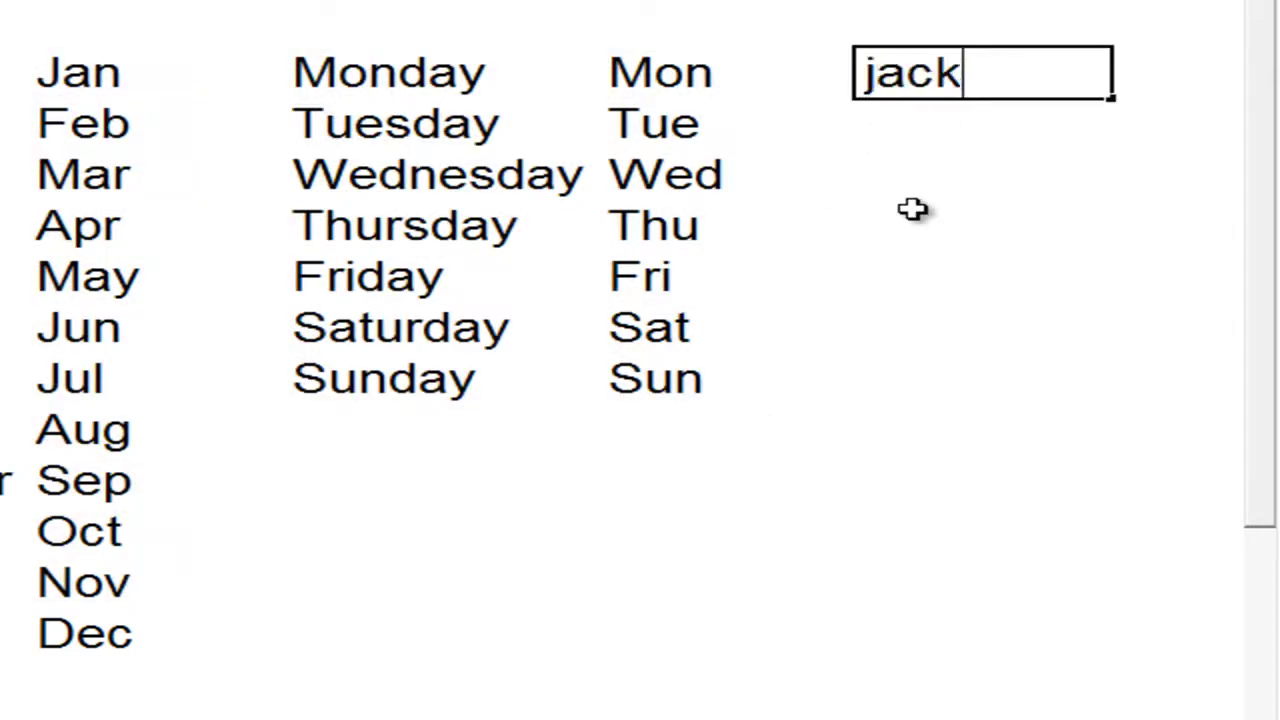
{"action": "left_click_drag", "start_coordinate": [1111, 97], "coordinate": [1069, 318]}
{"action": "left_click", "coordinate": [1034, 437]}
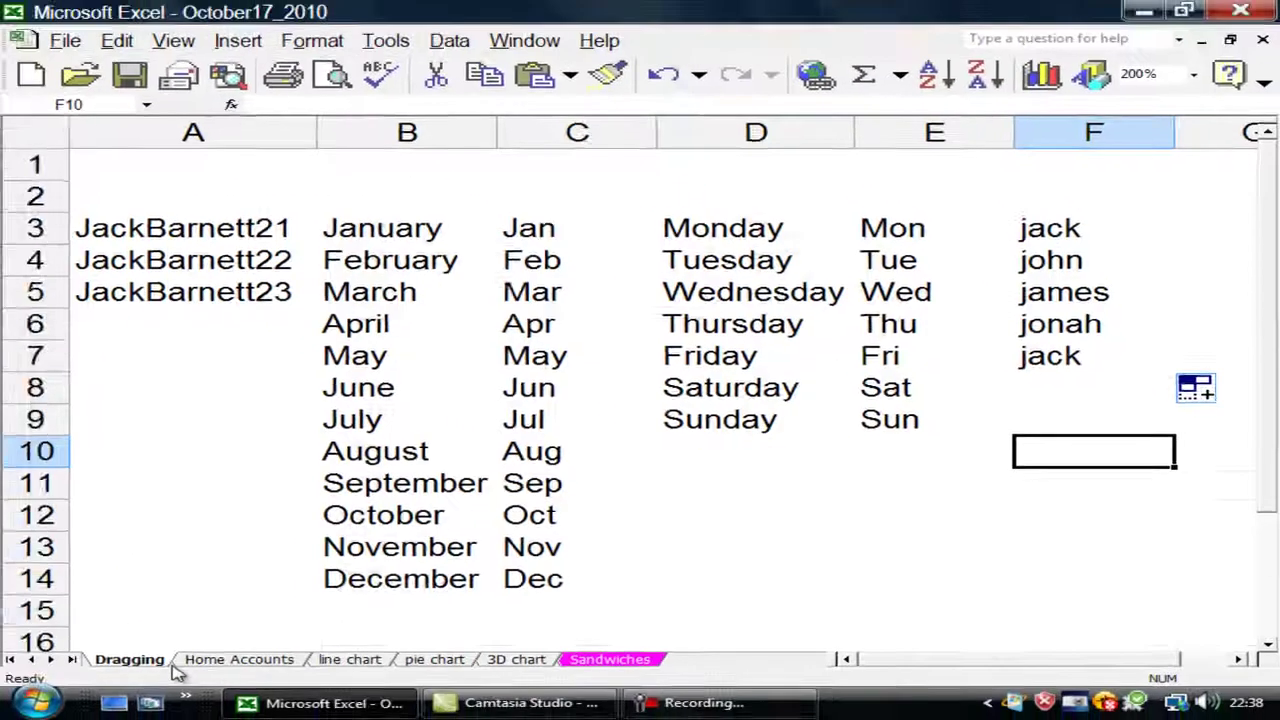
On the Home Accounts sheet, change the A5 label to 'Bal bf'
{"action": "left_click", "coordinate": [214, 664]}
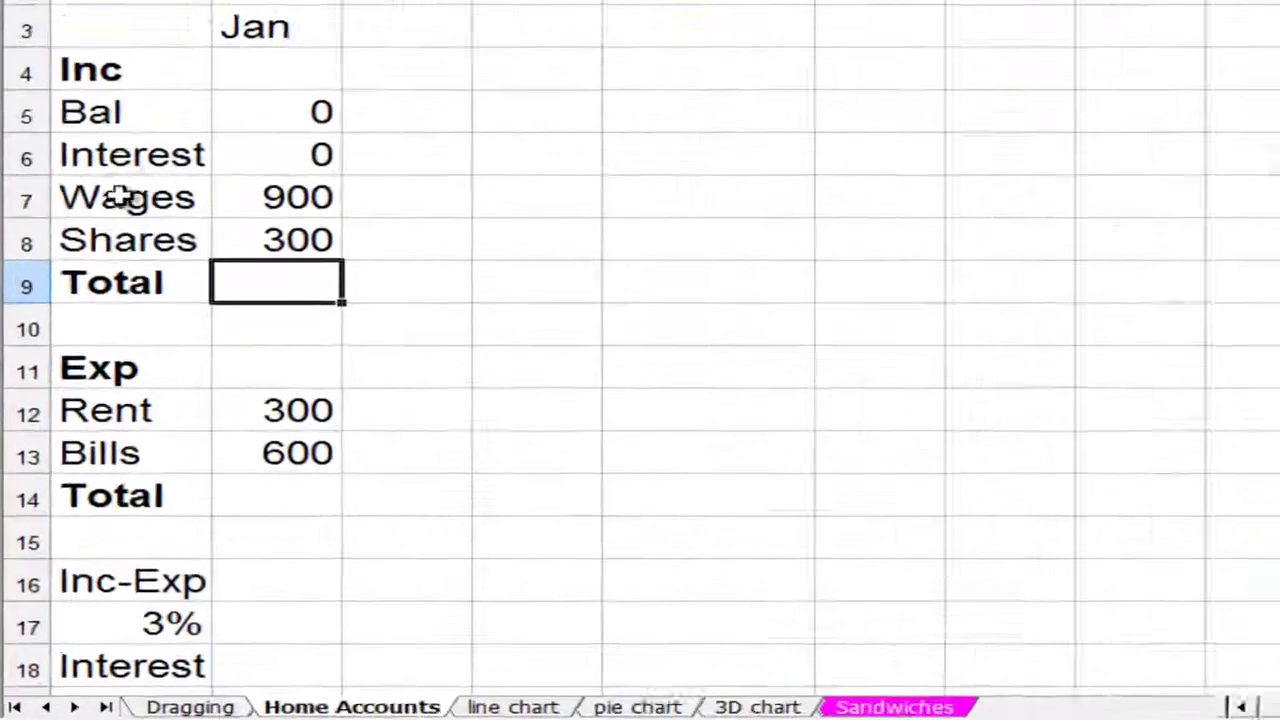
{"action": "left_click", "coordinate": [112, 124]}
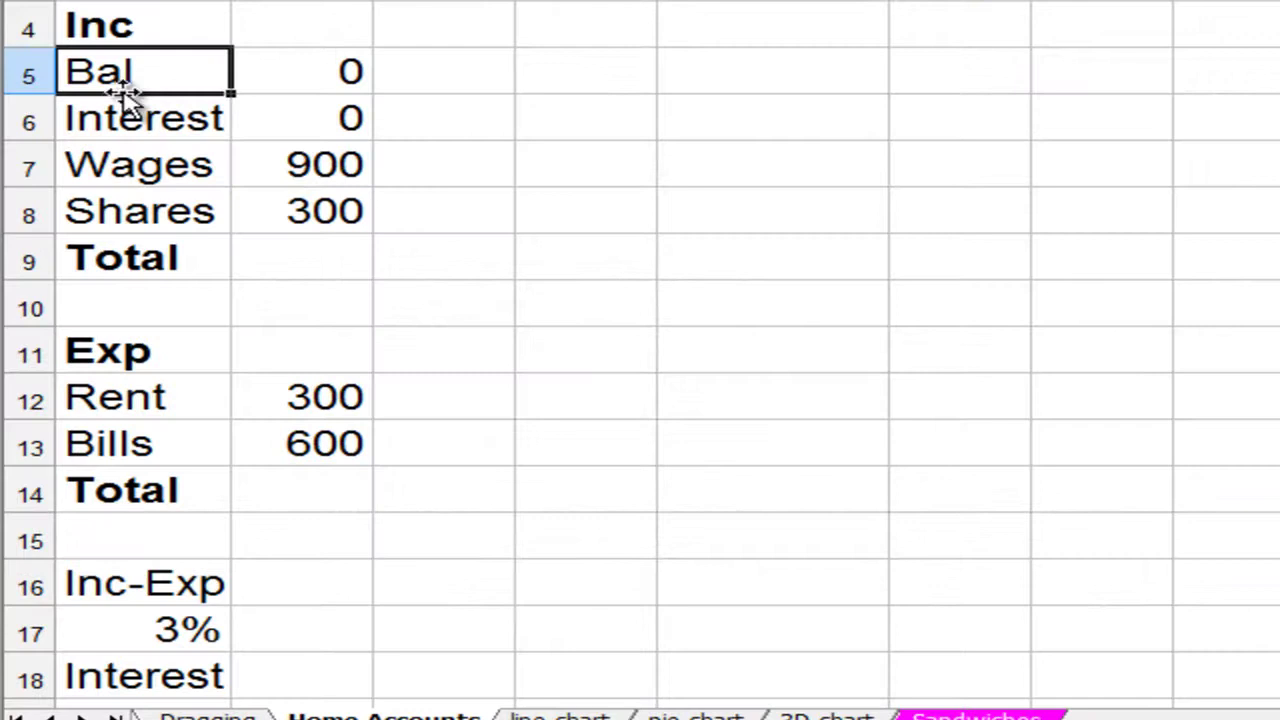
{"action": "double_click", "coordinate": [125, 92]}
{"action": "key", "text": "BackSpace"}
{"action": "type", "text": "l bf"}
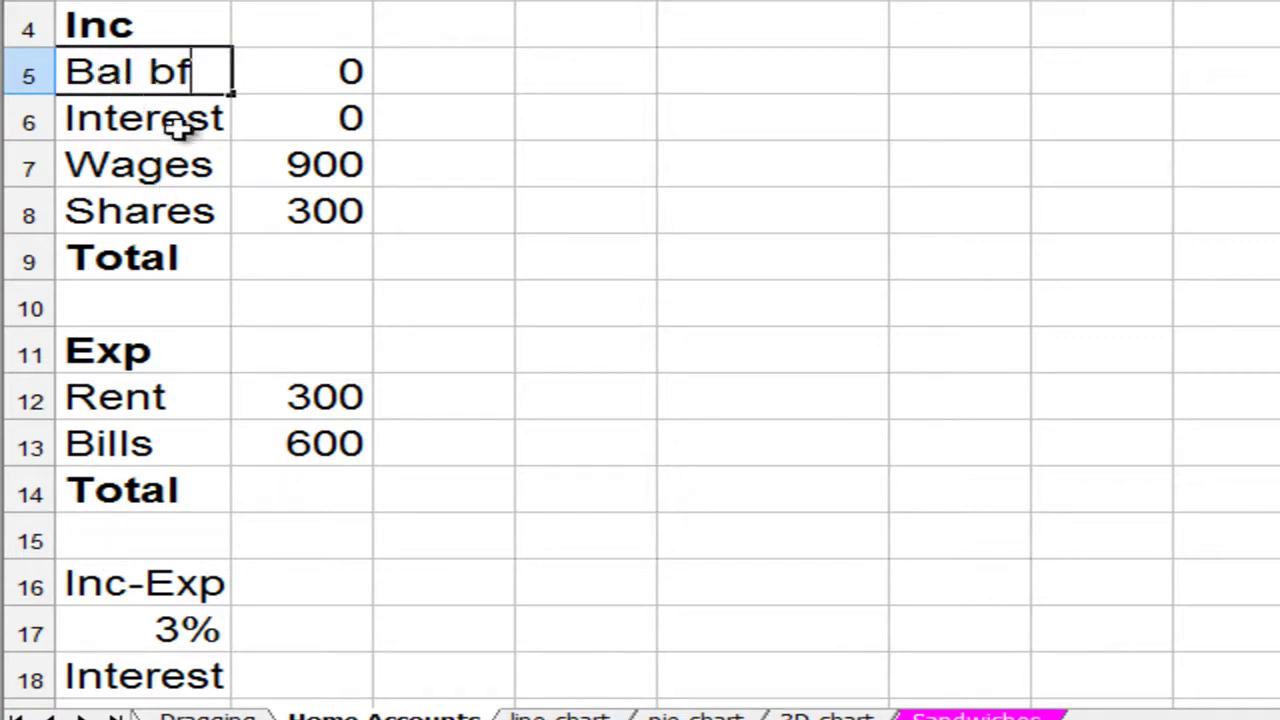
AutoSum the income Total in B9 (1,200) and expense Total in B14 (900)
{"action": "left_click", "coordinate": [300, 267]}
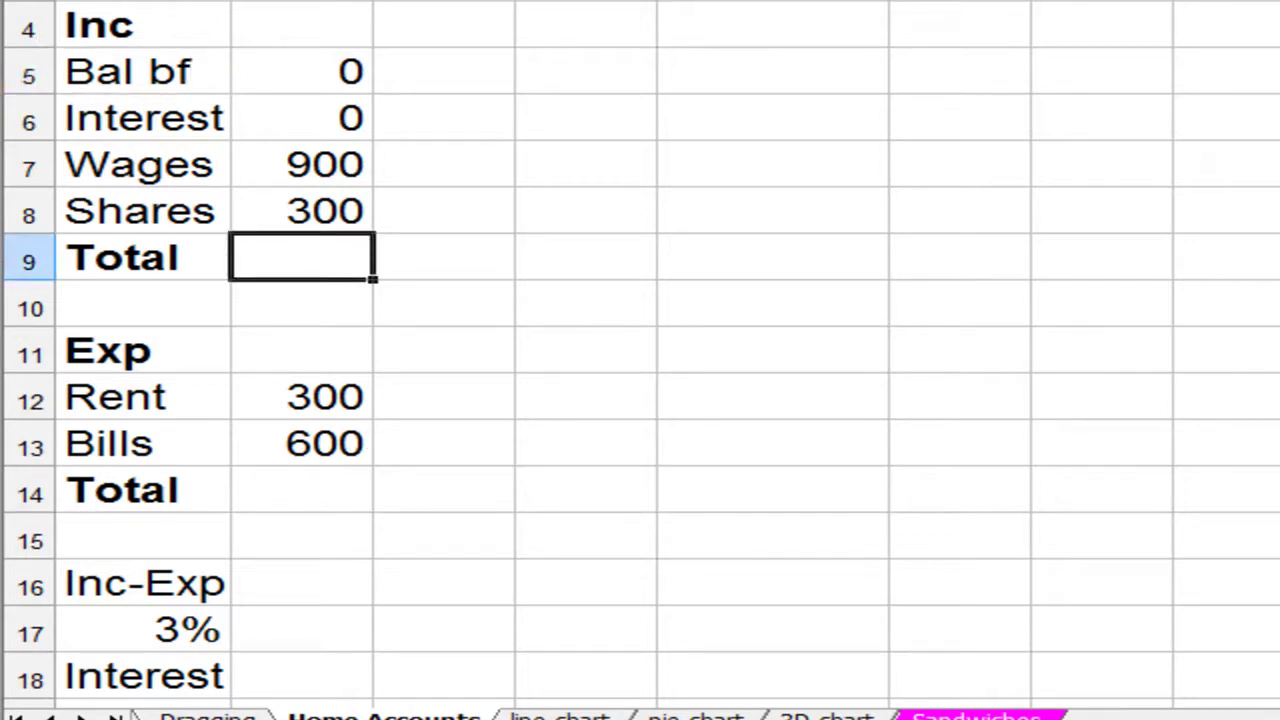
{"action": "key", "text": "alt+equal"}
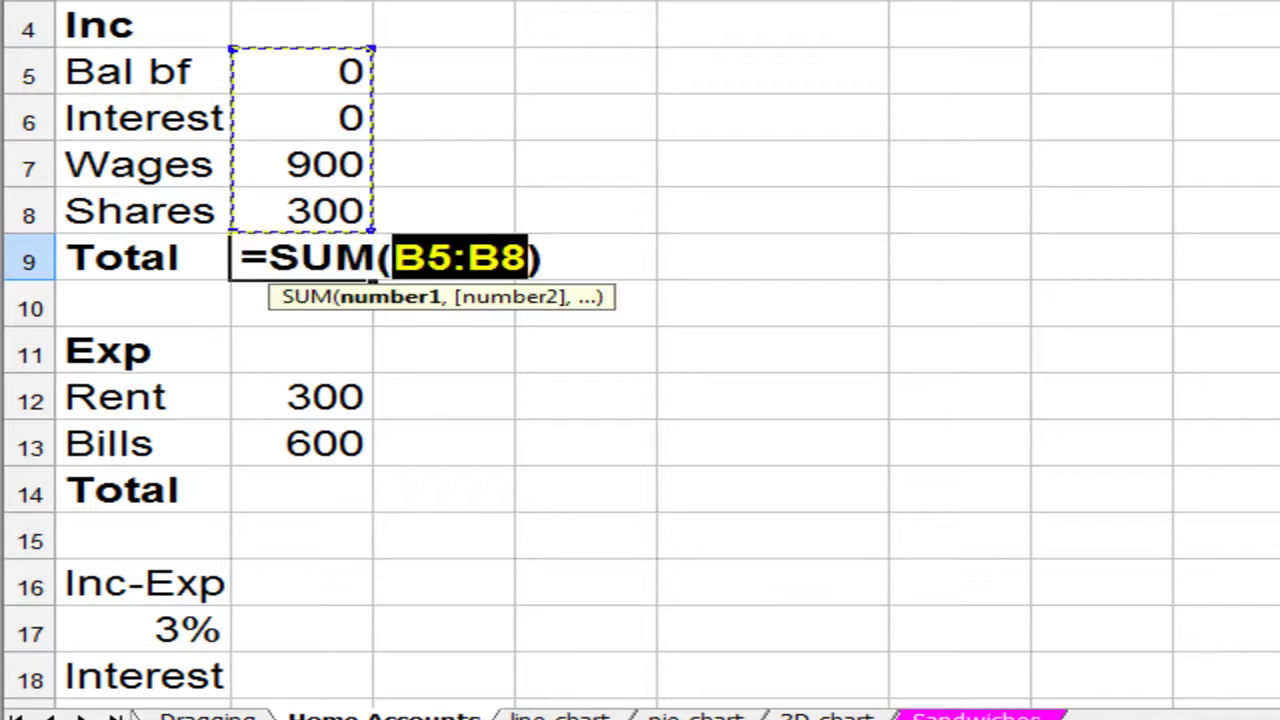
{"action": "key", "text": "alt+equal"}
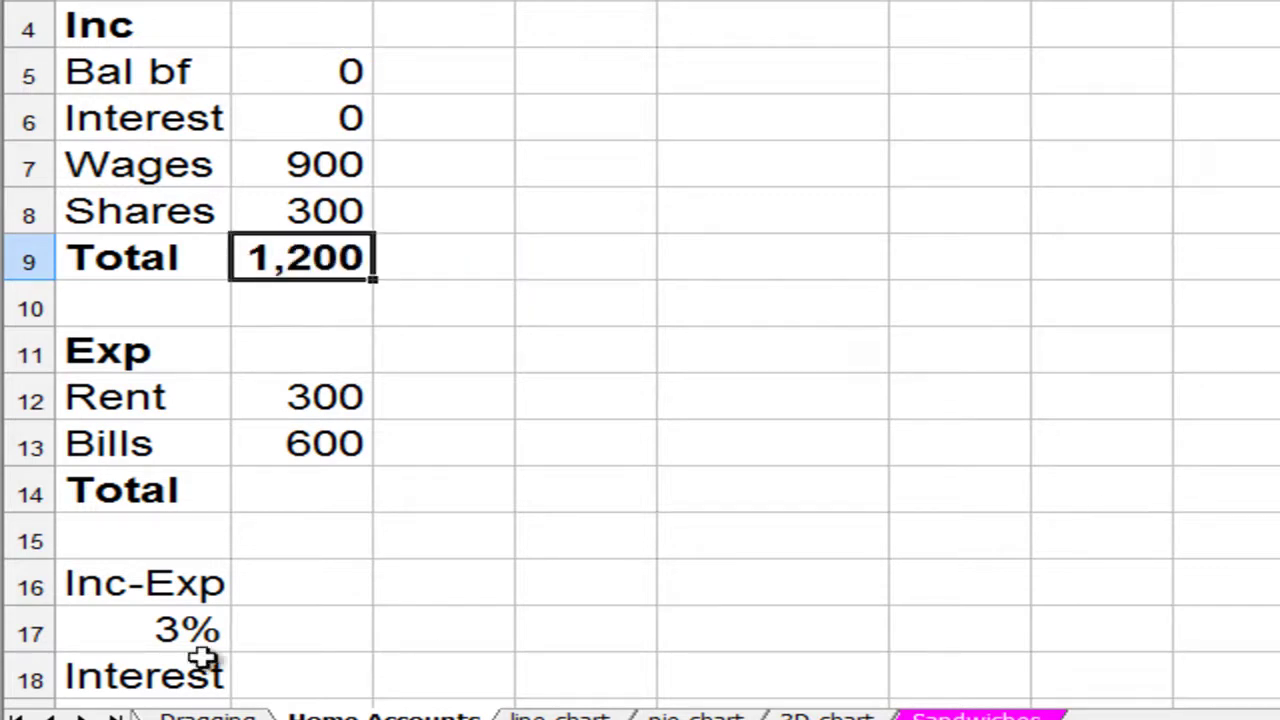
{"action": "left_click", "coordinate": [270, 492]}
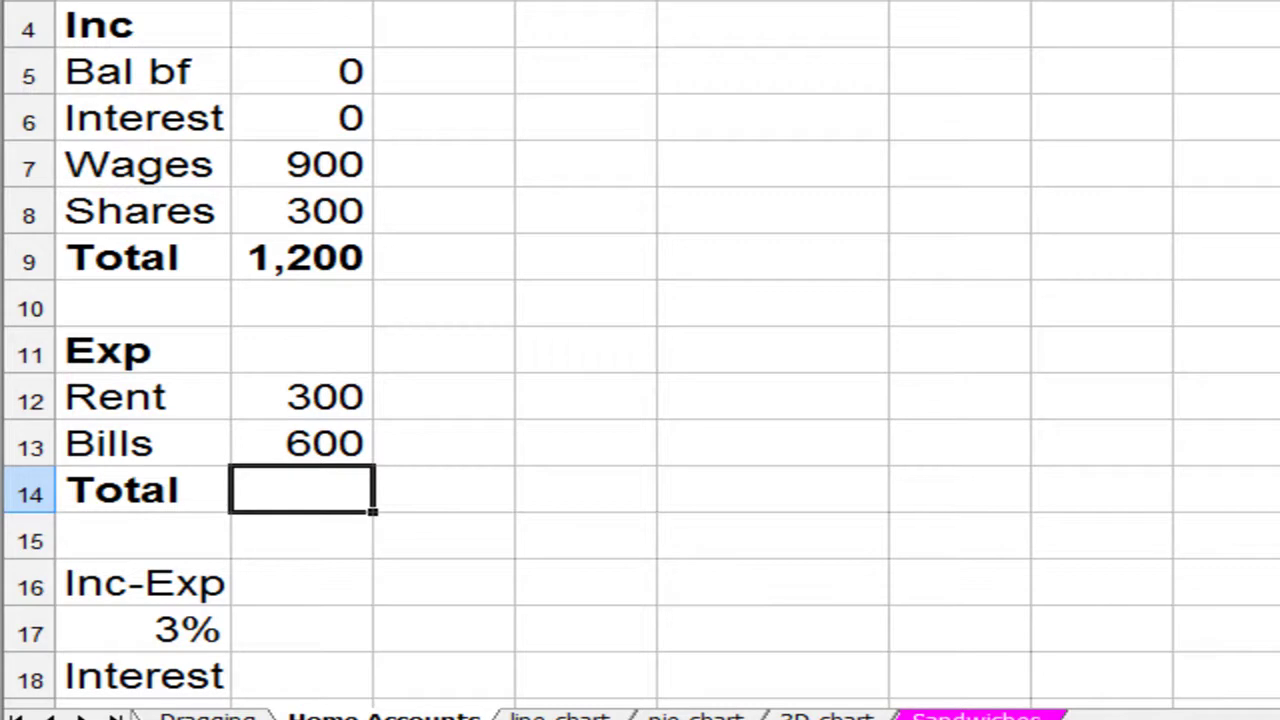
{"action": "key", "text": "alt+="}
{"action": "key", "text": "alt+="}
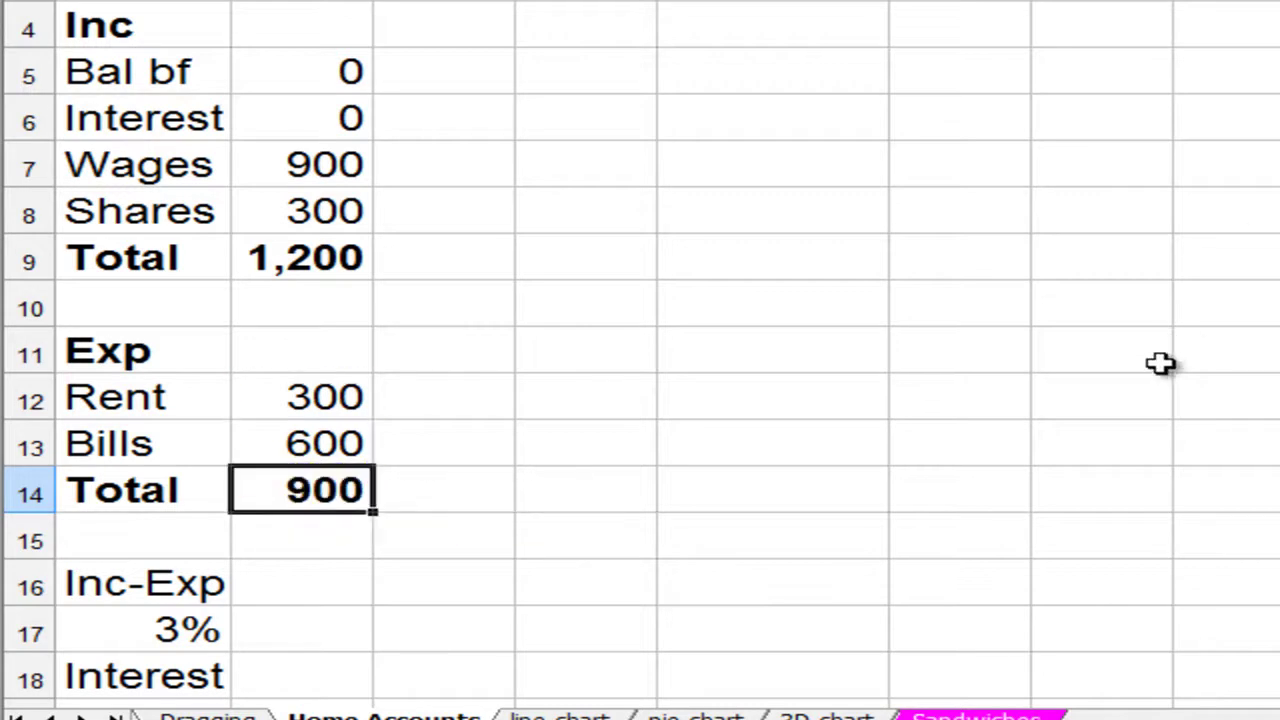
Enter =B9-B14 in B16 so Jan's Inc-Exp shows 300
{"action": "left_click", "coordinate": [272, 586]}
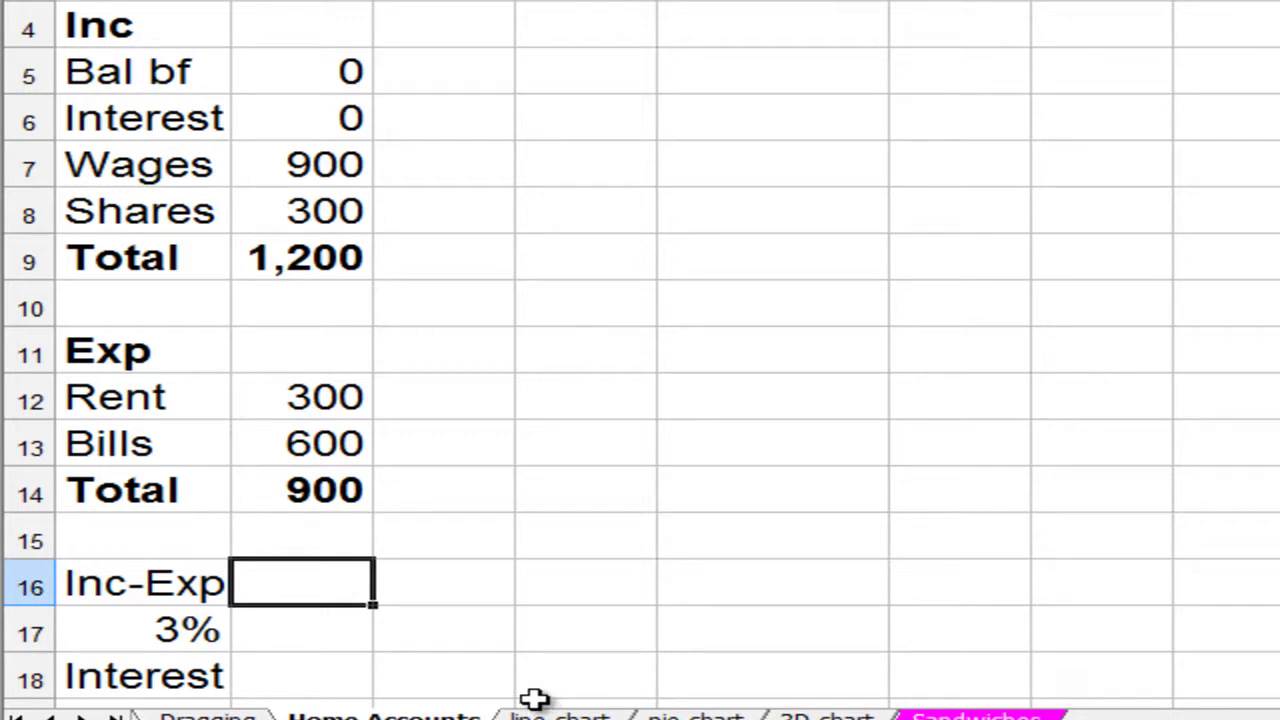
{"action": "type", "text": "="}
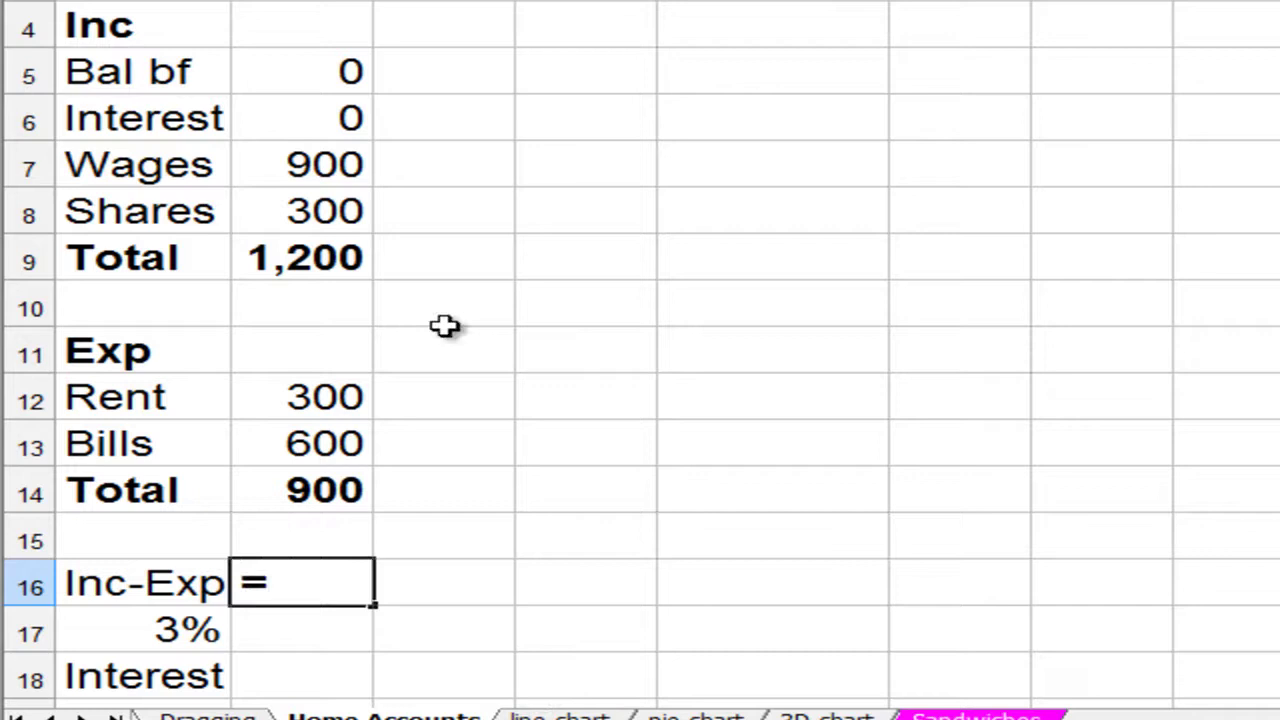
{"action": "left_click", "coordinate": [330, 258]}
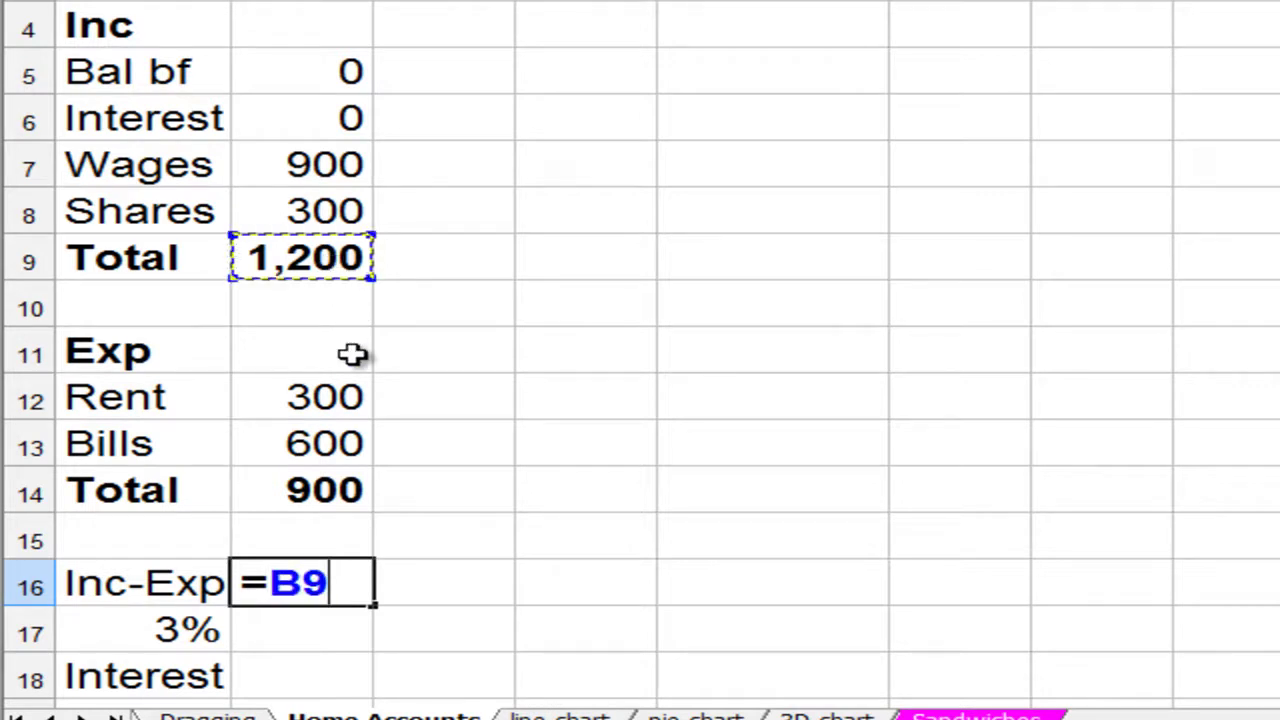
{"action": "type", "text": "-"}
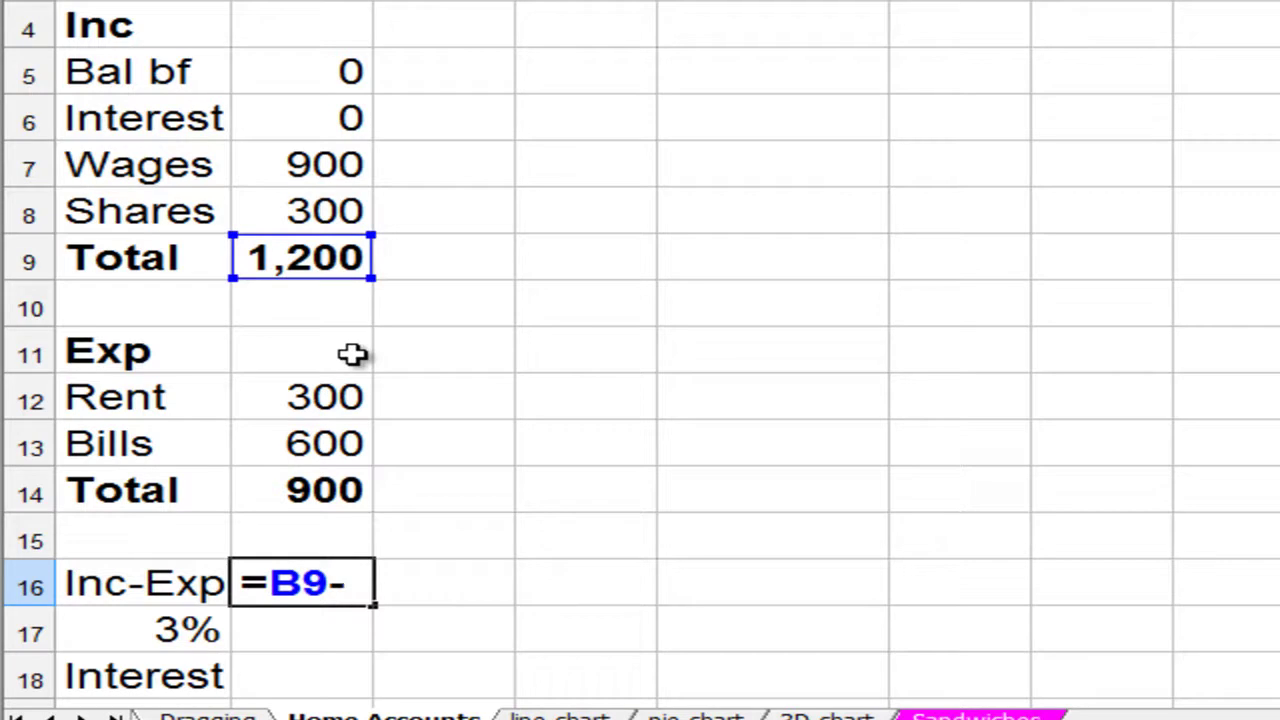
{"action": "left_click", "coordinate": [284, 499]}
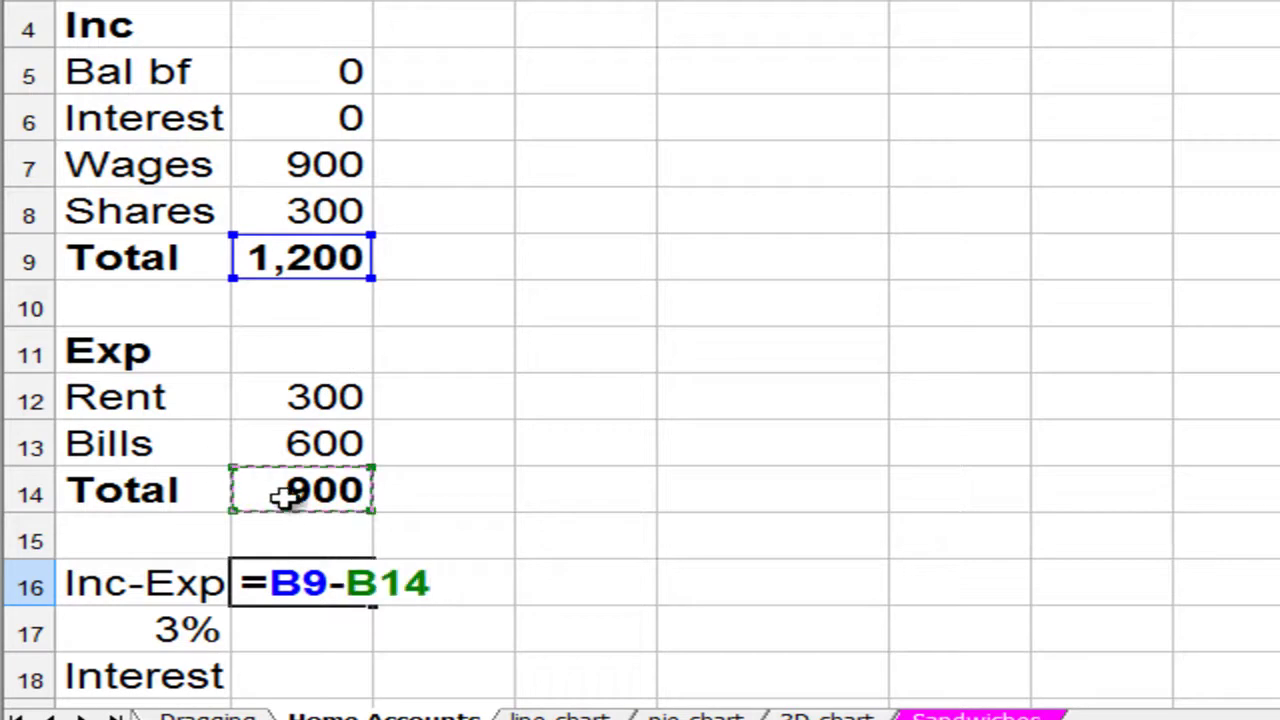
{"action": "key", "text": "Return"}
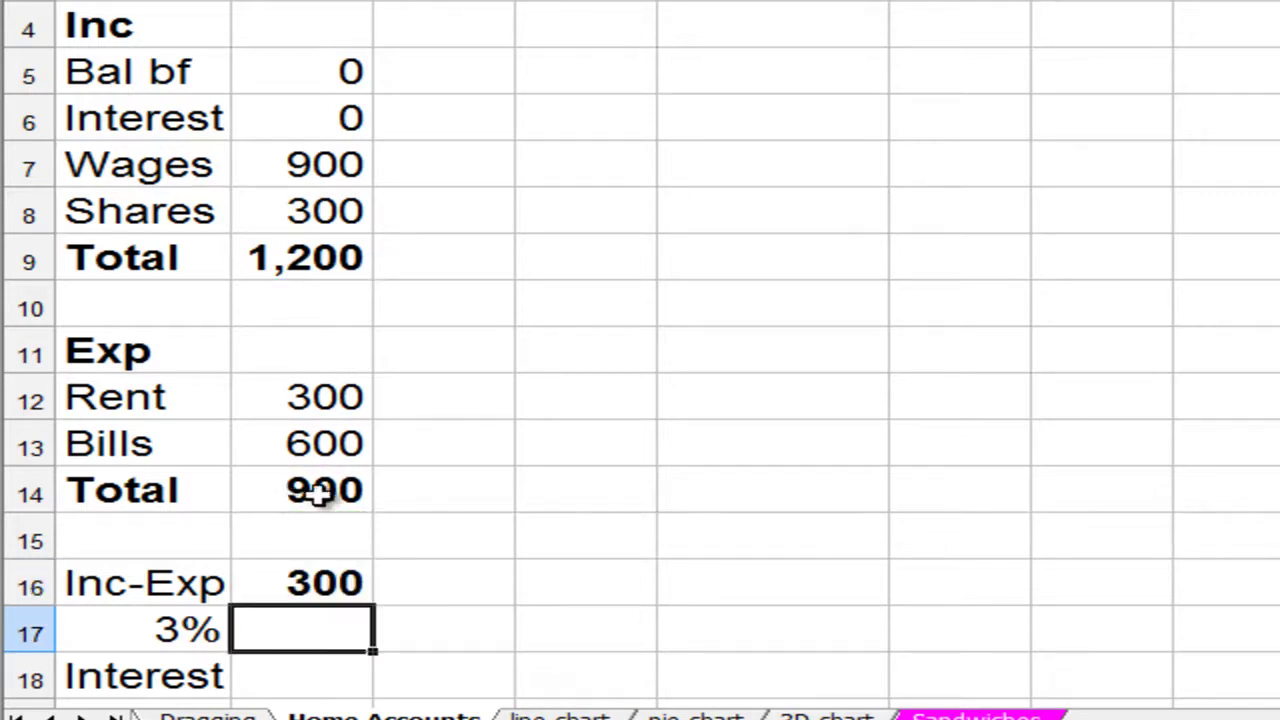
{"action": "left_click", "coordinate": [335, 576]}
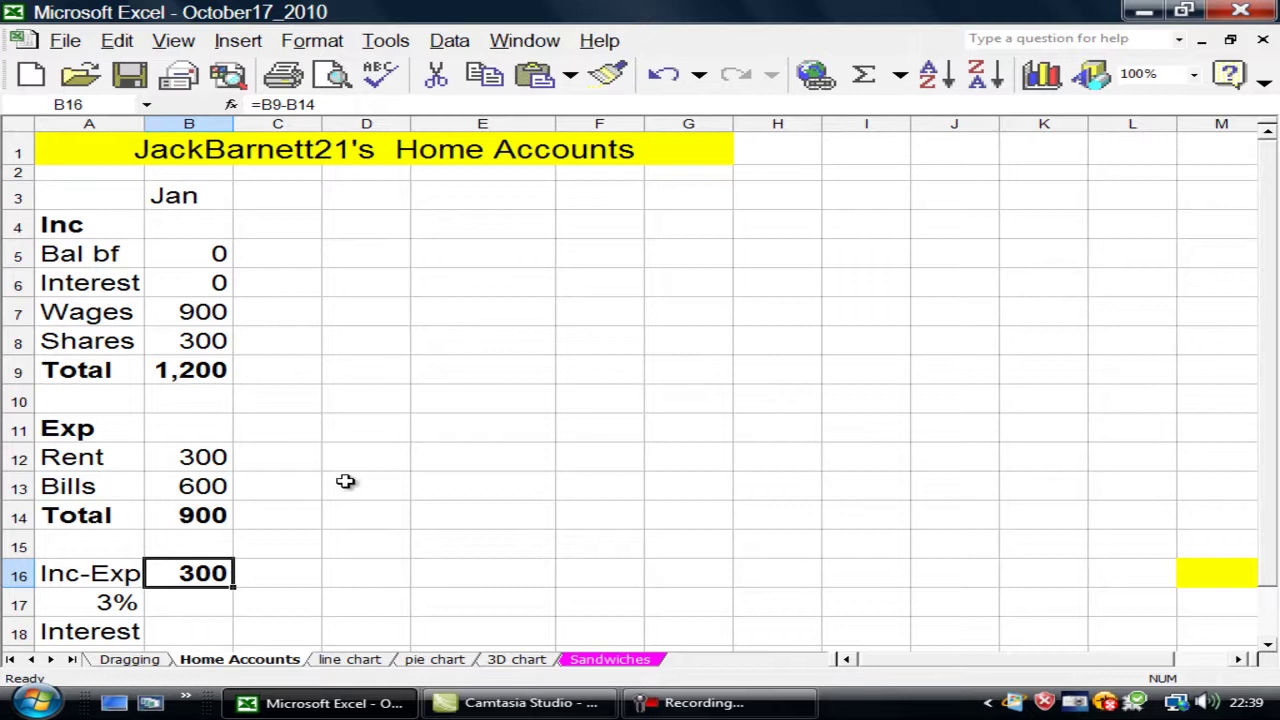
Copy the Jan column B3:B18 into a new Feb column C
{"action": "left_click", "coordinate": [175, 193]}
{"action": "left_click_drag", "start_coordinate": [175, 193], "coordinate": [166, 626]}
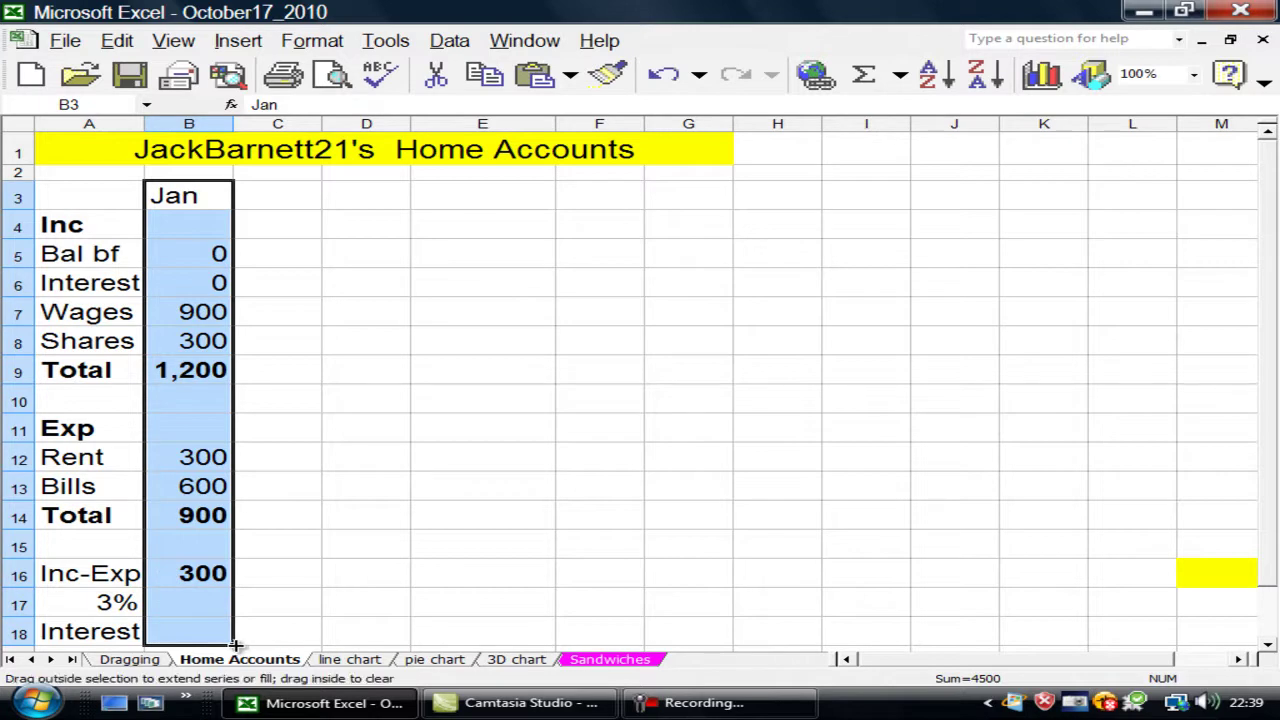
{"action": "left_click_drag", "start_coordinate": [232, 645], "coordinate": [318, 650]}
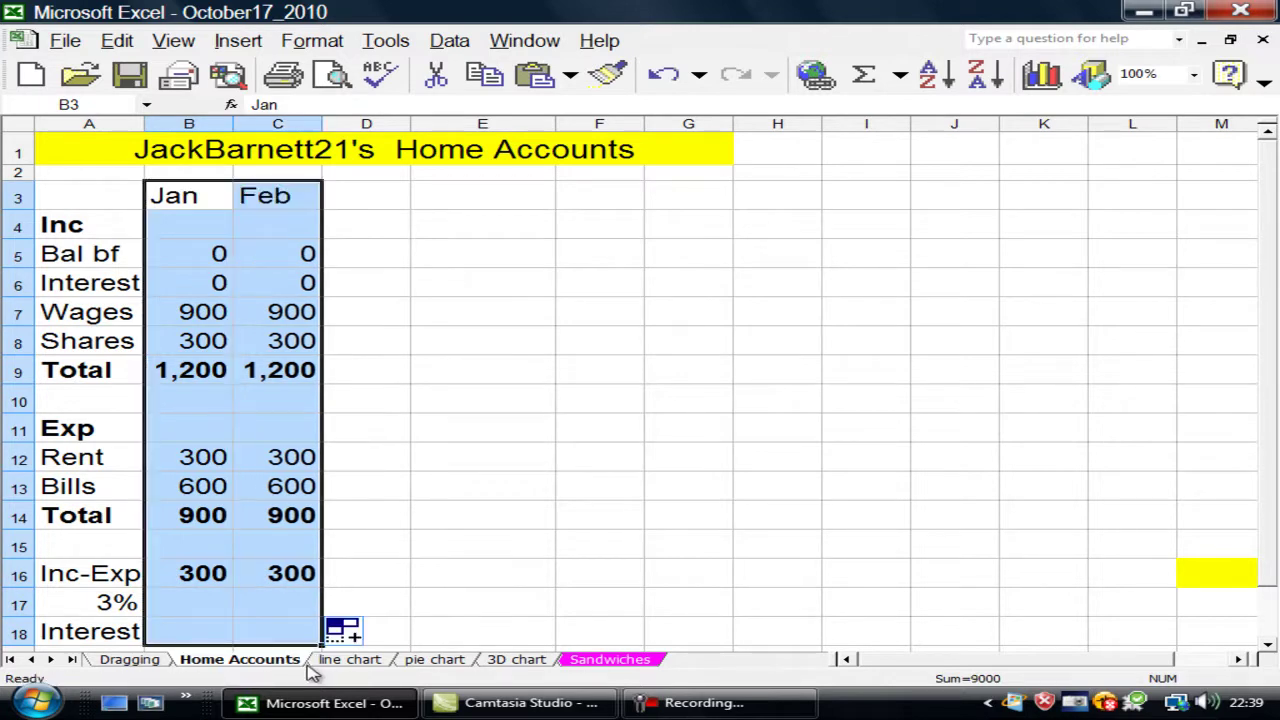
Set Feb's Bal bf in C5 to =B16, carrying forward Jan's Inc-Exp of 300
{"action": "left_click", "coordinate": [196, 572]}
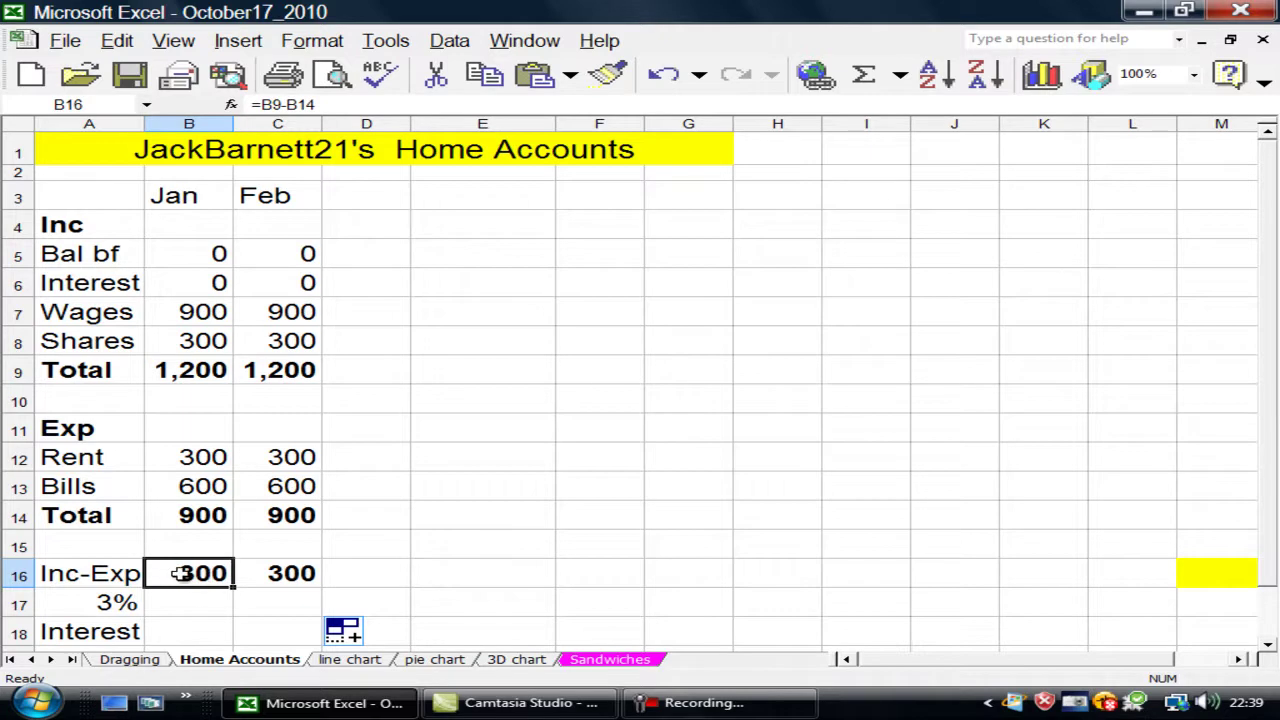
{"action": "left_click", "coordinate": [276, 253]}
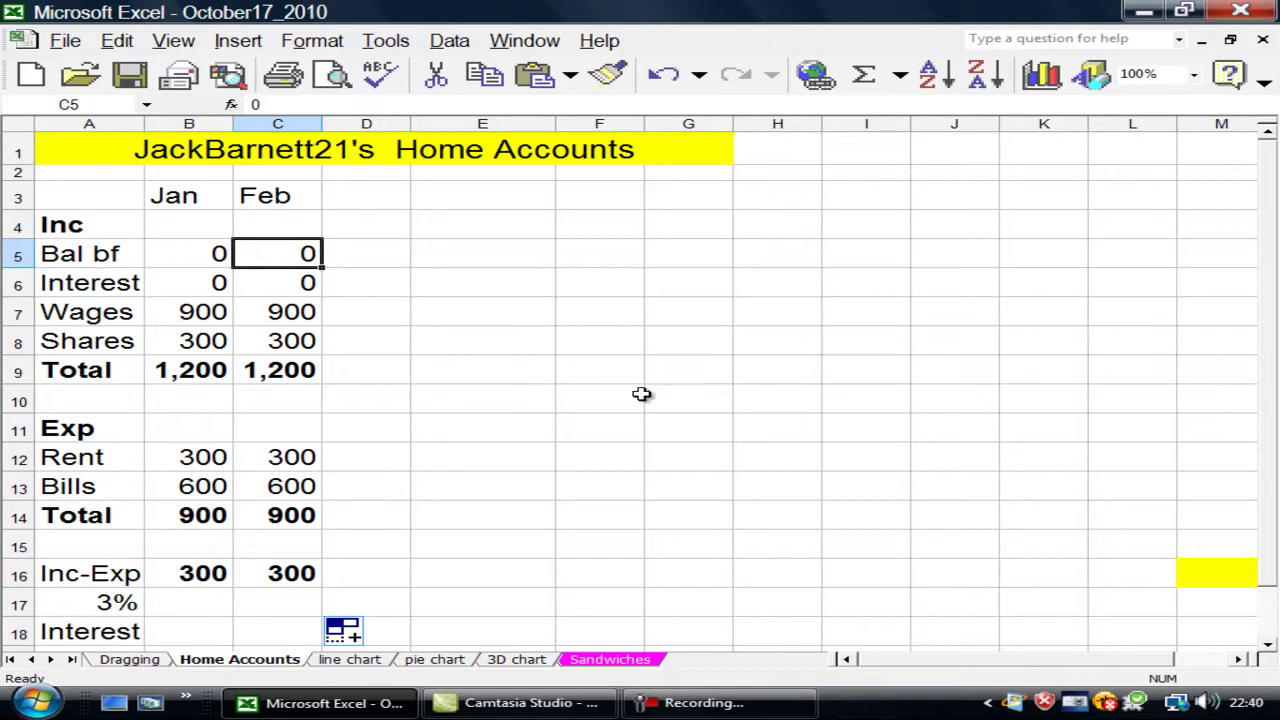
{"action": "type", "text": "="}
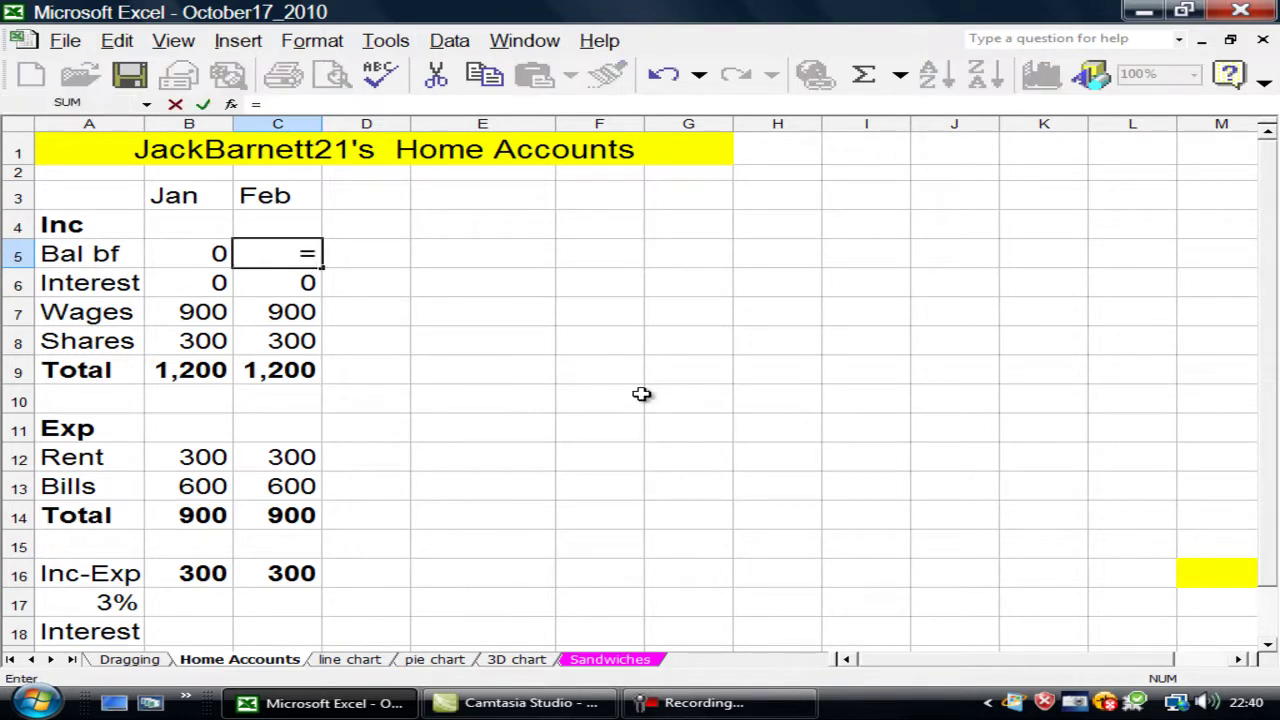
{"action": "left_click", "coordinate": [186, 573]}
{"action": "key", "text": "Return"}
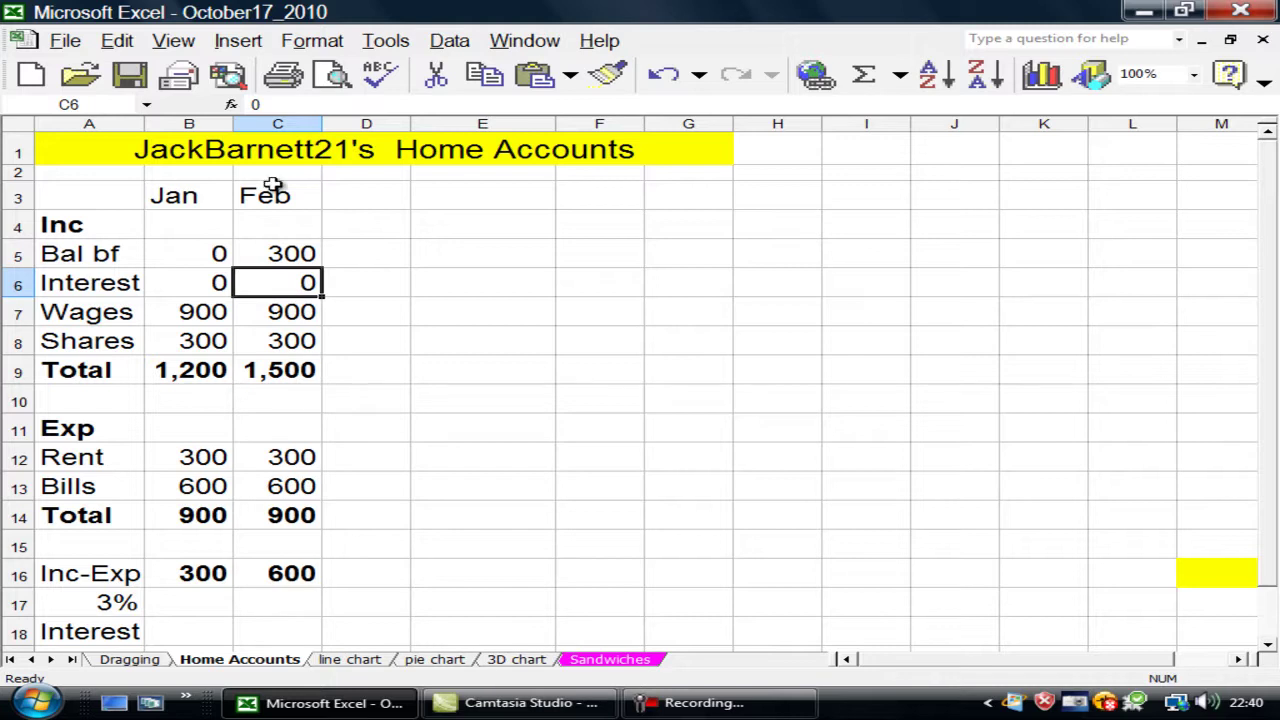
Fill the Feb column across to Dec in column M and narrow the overly wide column E
{"action": "left_click_drag", "start_coordinate": [272, 186], "coordinate": [1052, 650]}
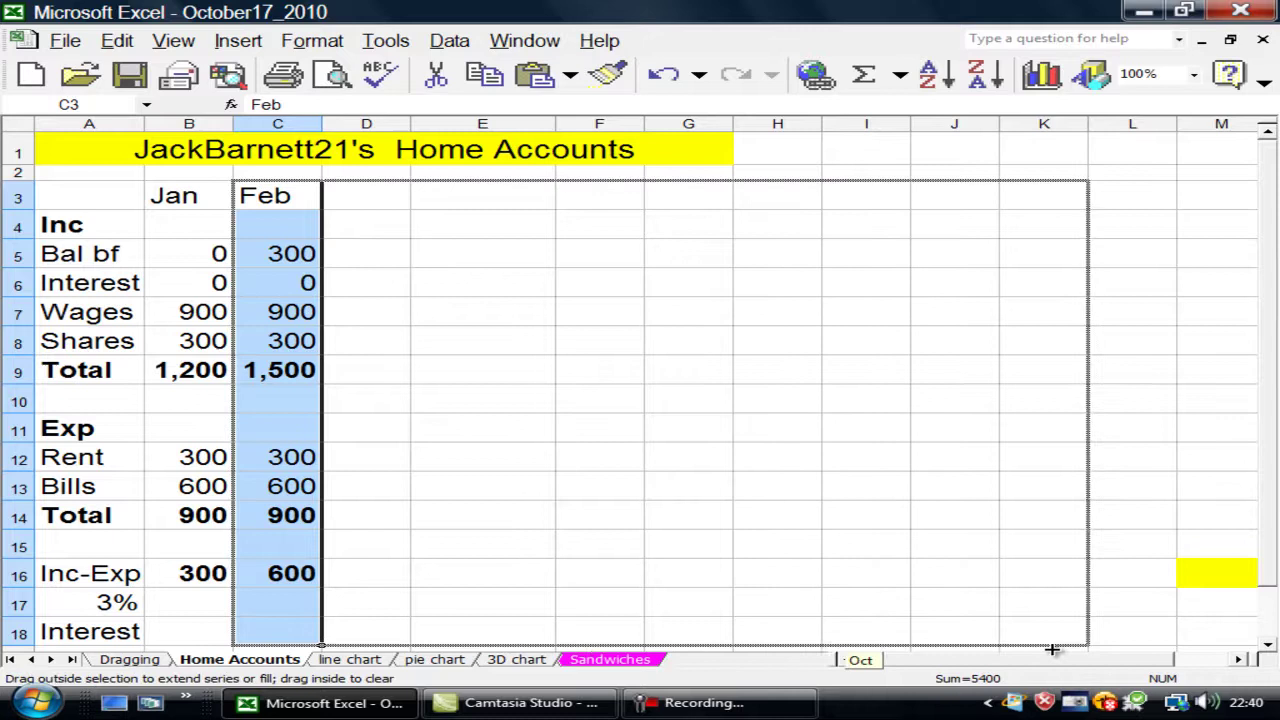
{"action": "left_click_drag", "start_coordinate": [1139, 650], "coordinate": [971, 626]}
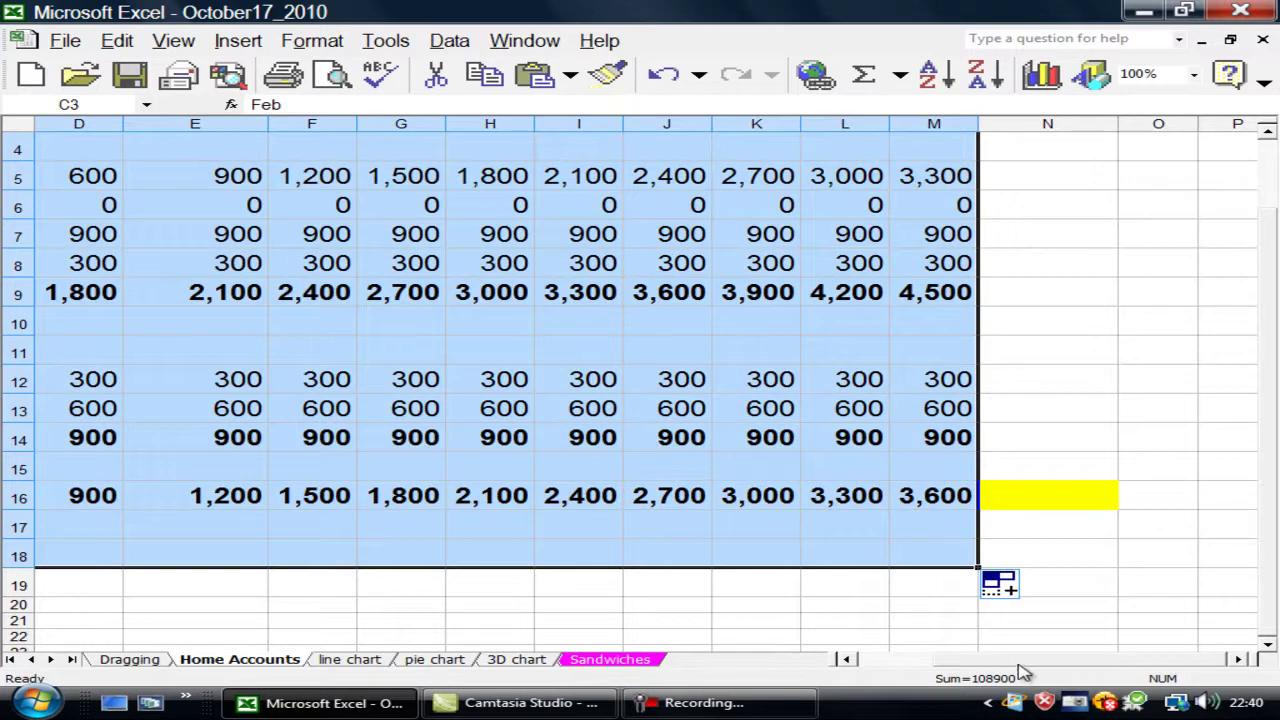
{"action": "left_click_drag", "start_coordinate": [1020, 664], "coordinate": [916, 664]}
{"action": "scroll", "coordinate": [552, 568], "scroll_direction": "up", "scroll_amount": 1}
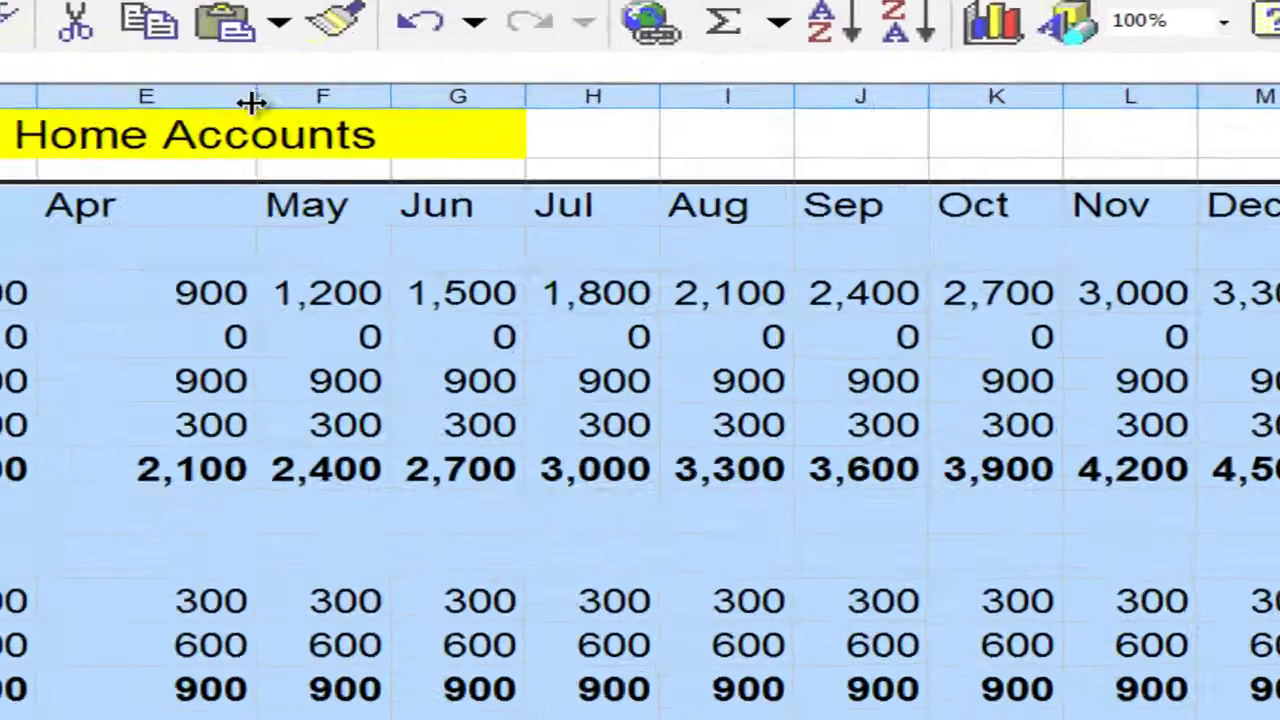
{"action": "left_click_drag", "start_coordinate": [555, 123], "coordinate": [504, 123]}
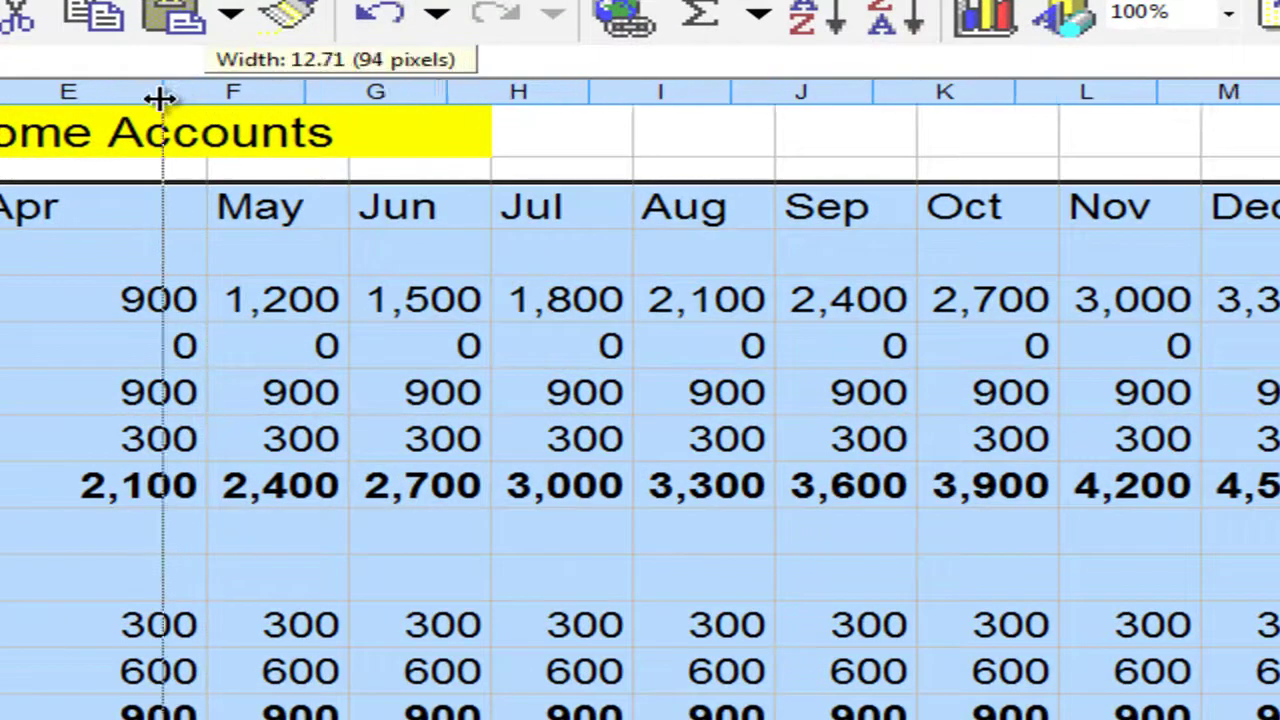
{"action": "left_click_drag", "start_coordinate": [160, 98], "coordinate": [131, 97]}
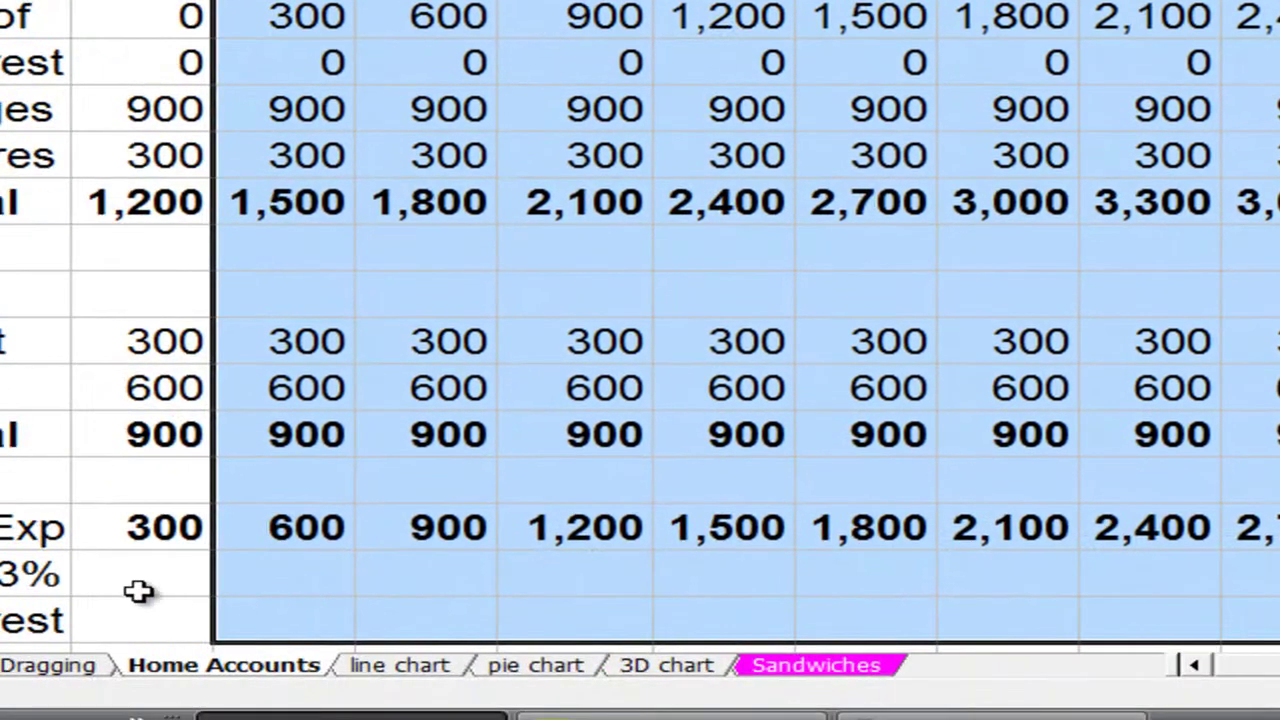
Start an IF function in B17 through Insert Function, using the All category
{"action": "left_click", "coordinate": [130, 585]}
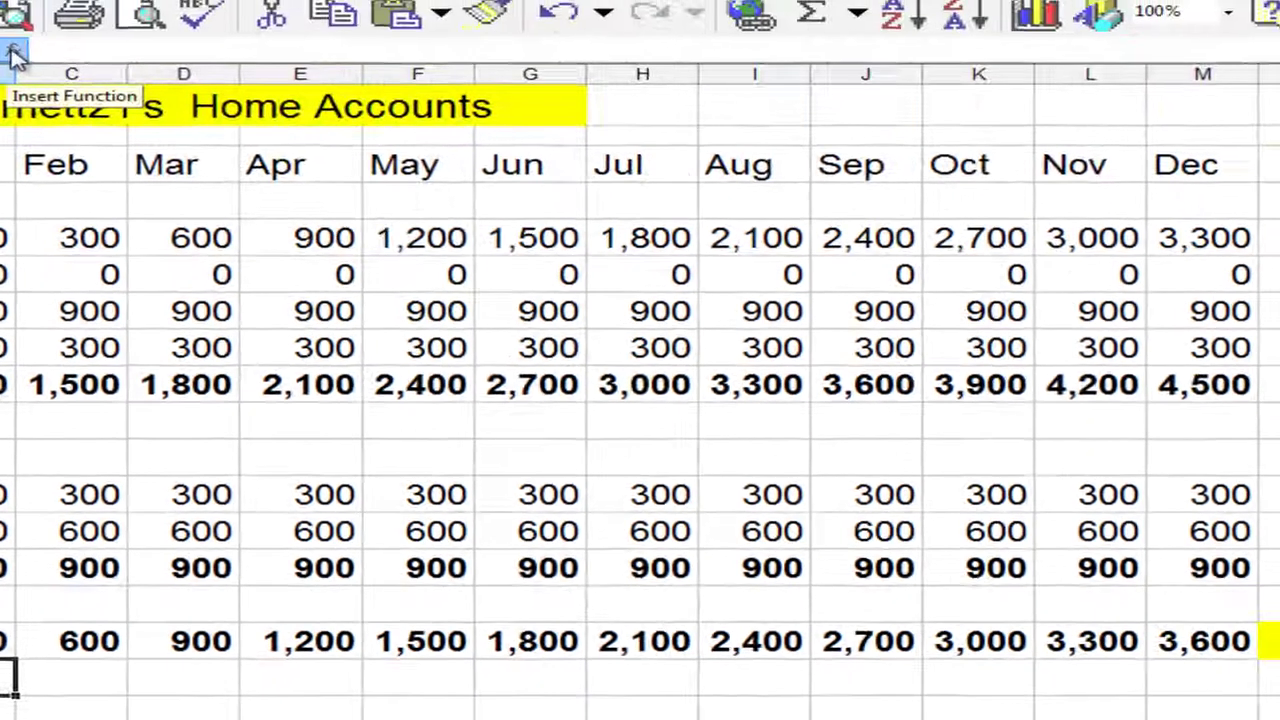
{"action": "left_click", "coordinate": [12, 50]}
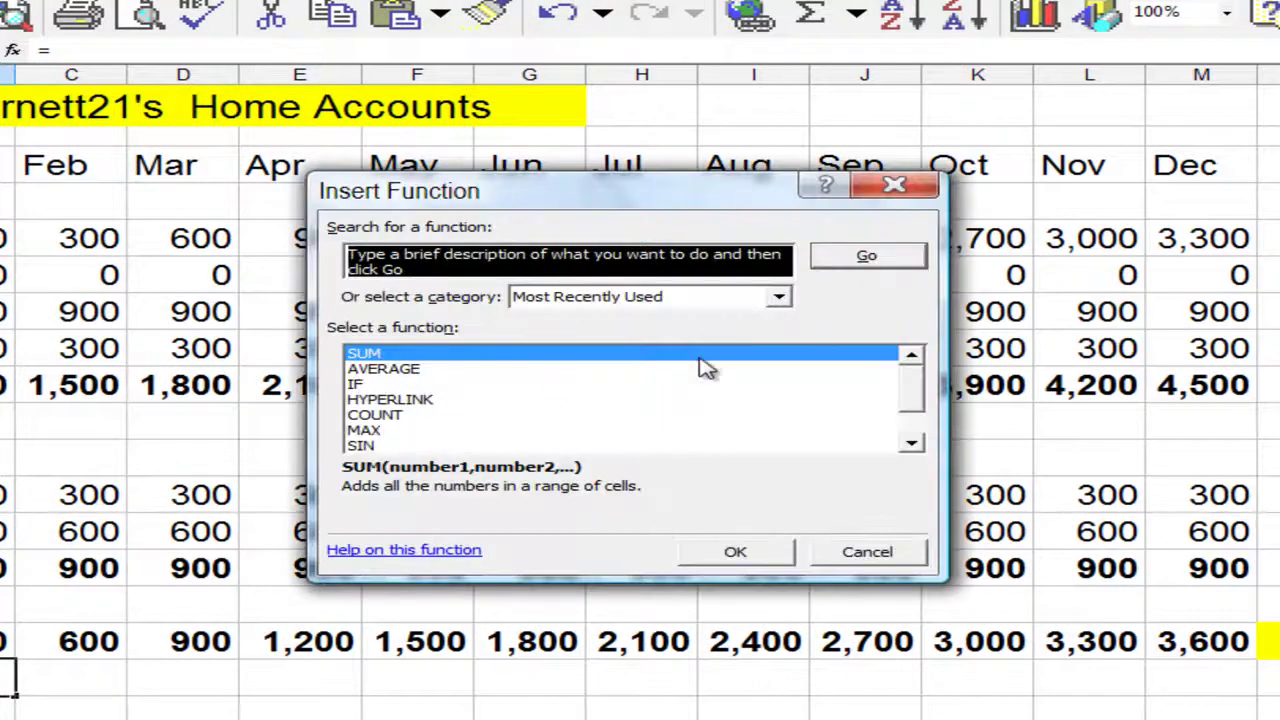
{"action": "left_click", "coordinate": [779, 298]}
{"action": "left_click", "coordinate": [628, 333]}
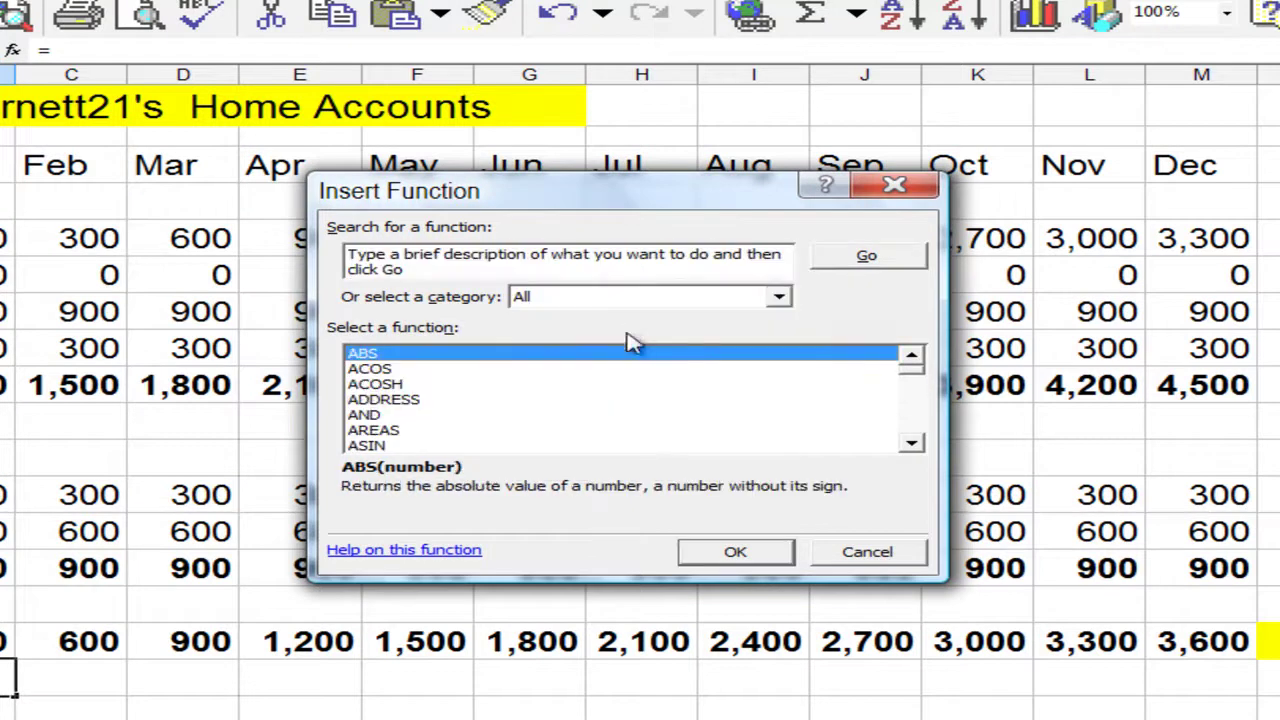
{"action": "left_click", "coordinate": [373, 401]}
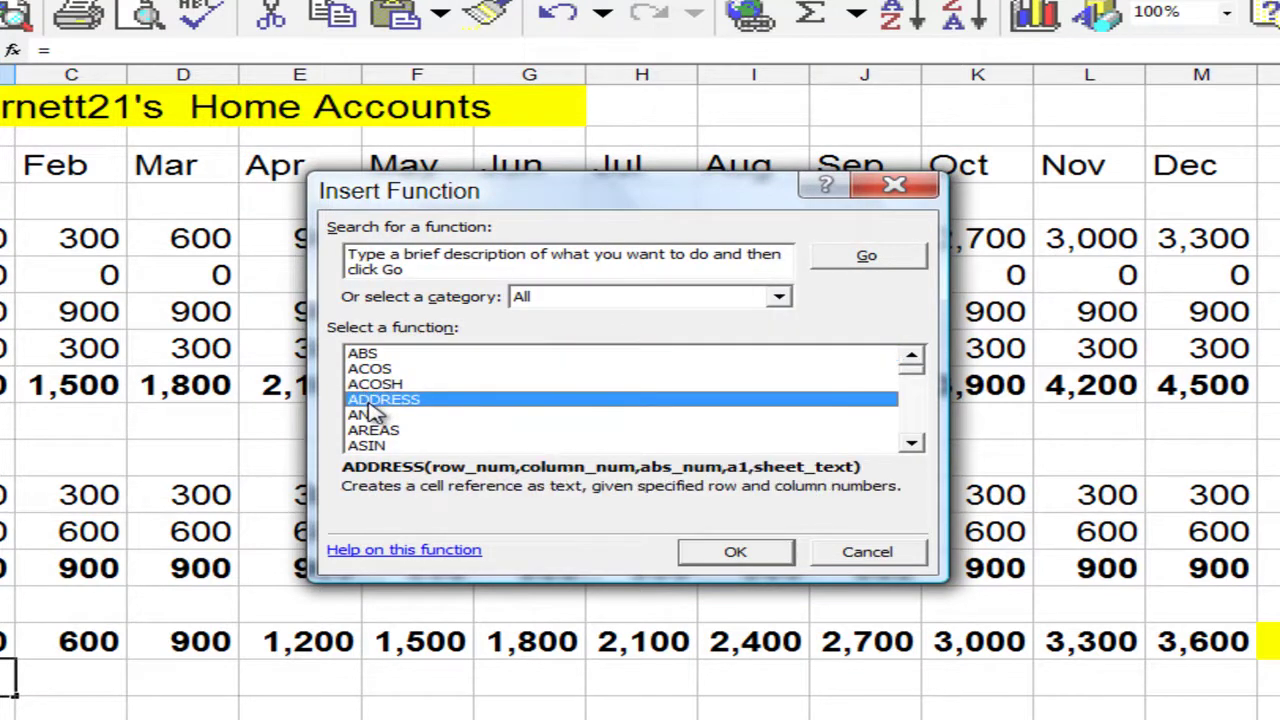
{"action": "key", "text": "i"}
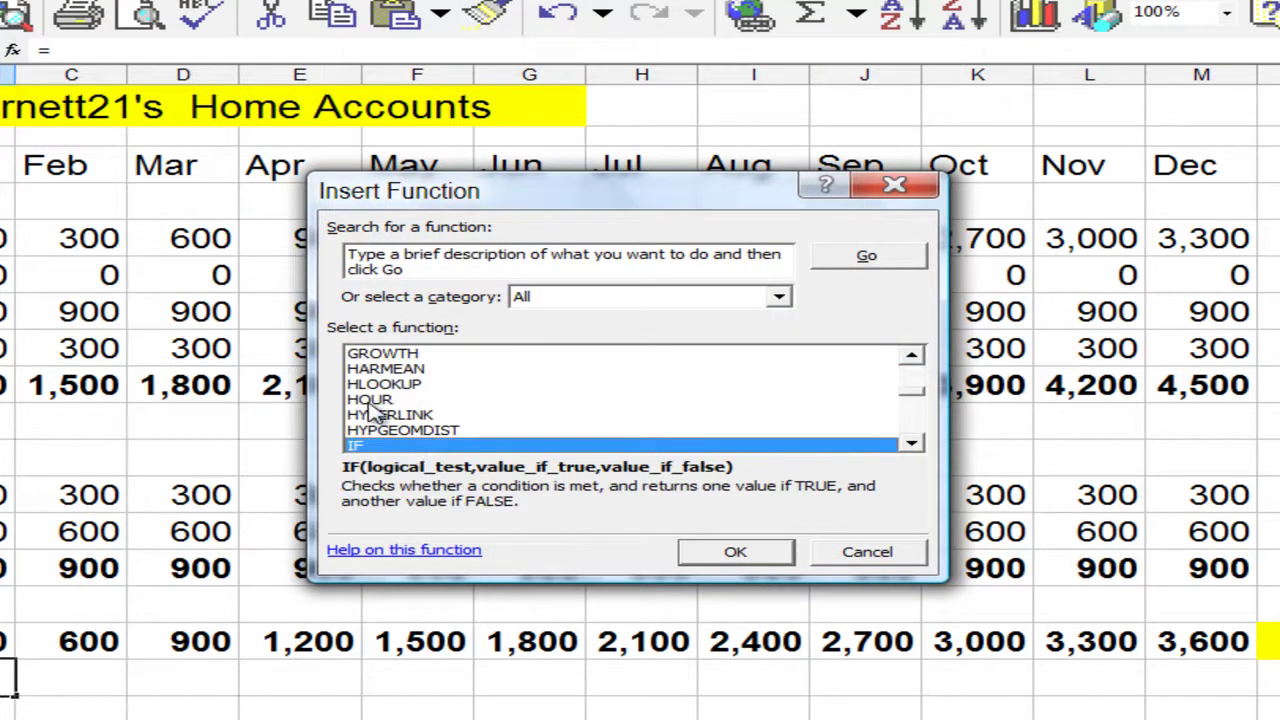
{"action": "left_click", "coordinate": [738, 553]}
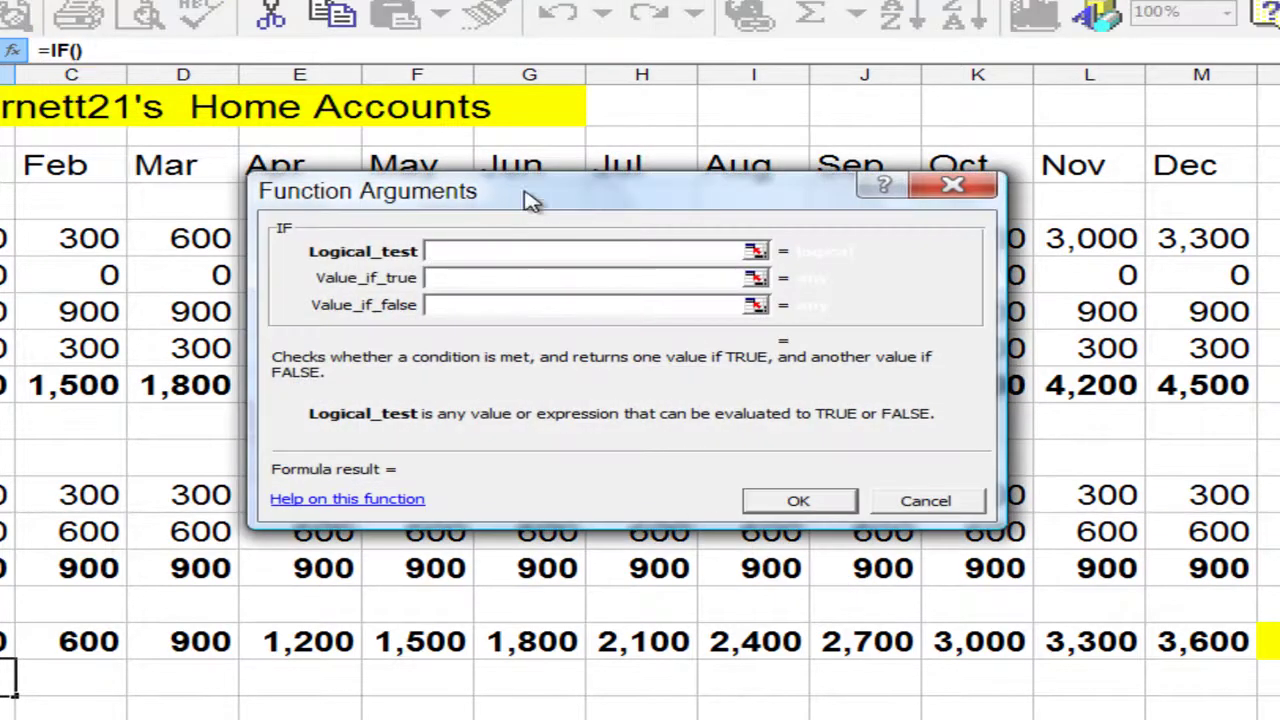
Enter =IF(B16>0,B16*$A$17,0) in B17, returning 9 interest
{"action": "left_click_drag", "start_coordinate": [523, 194], "coordinate": [341, 398]}
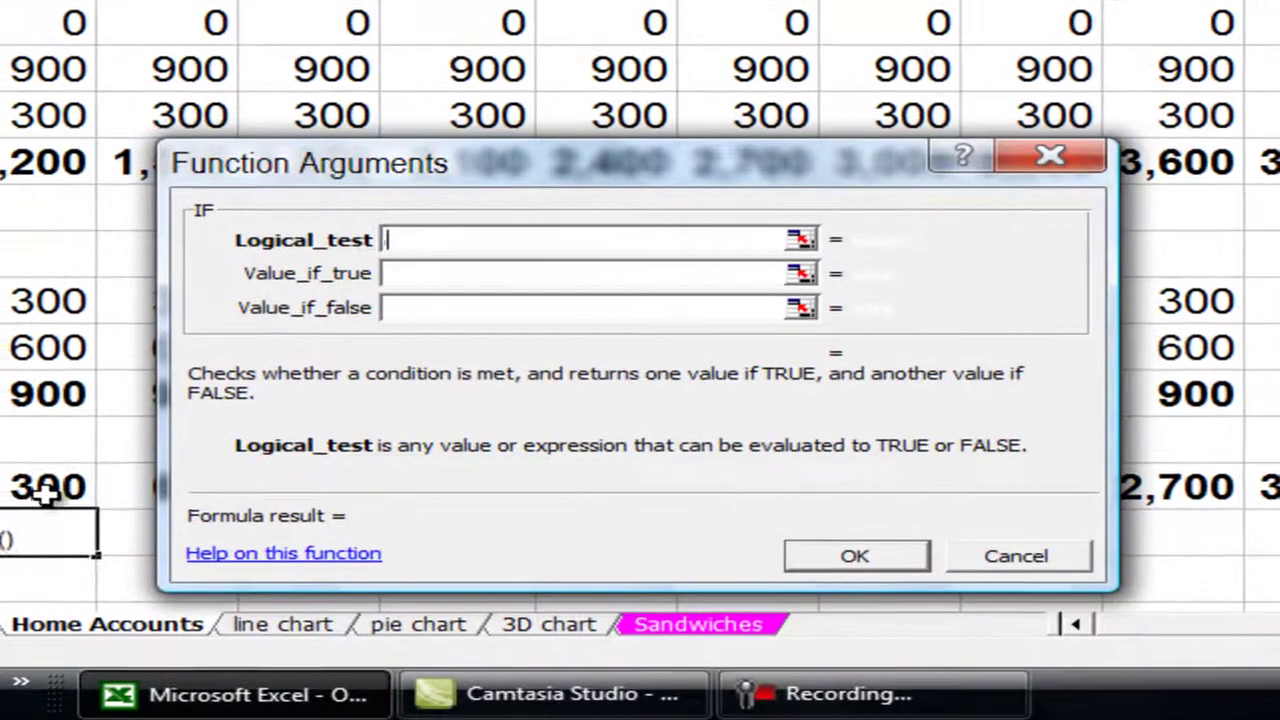
{"action": "left_click", "coordinate": [5, 642]}
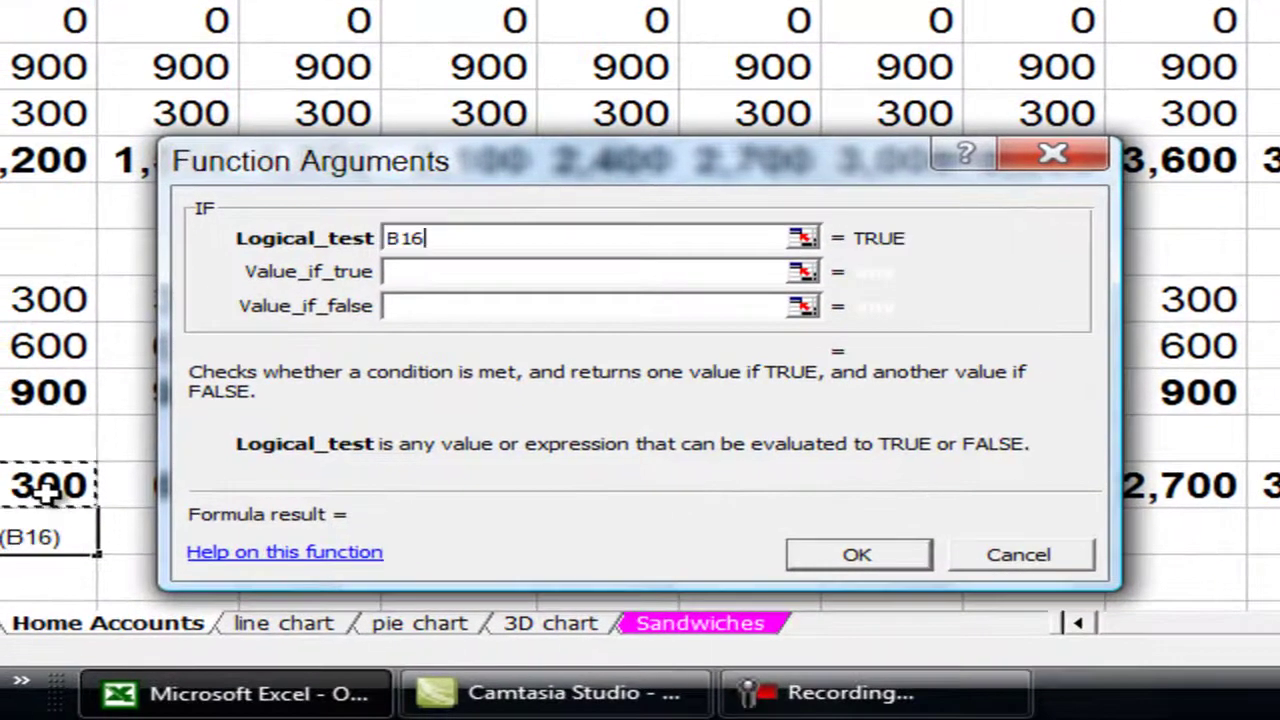
{"action": "type", "text": ">"}
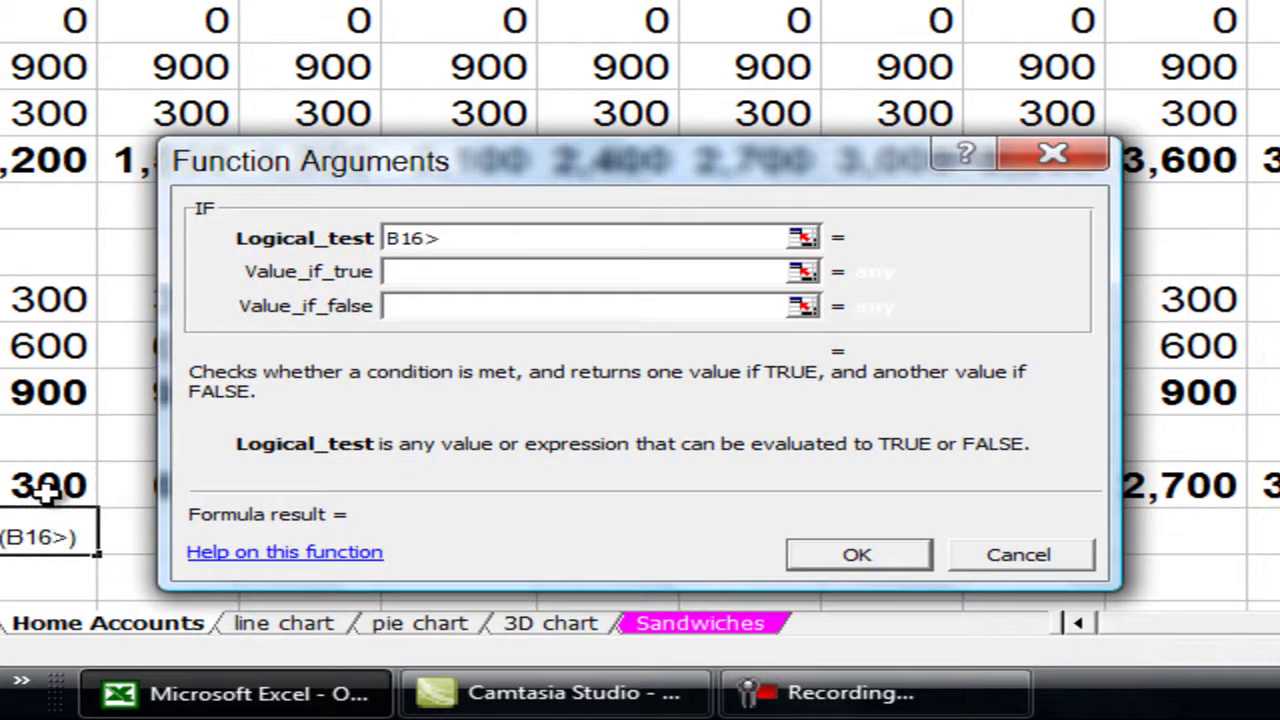
{"action": "type", "text": "0"}
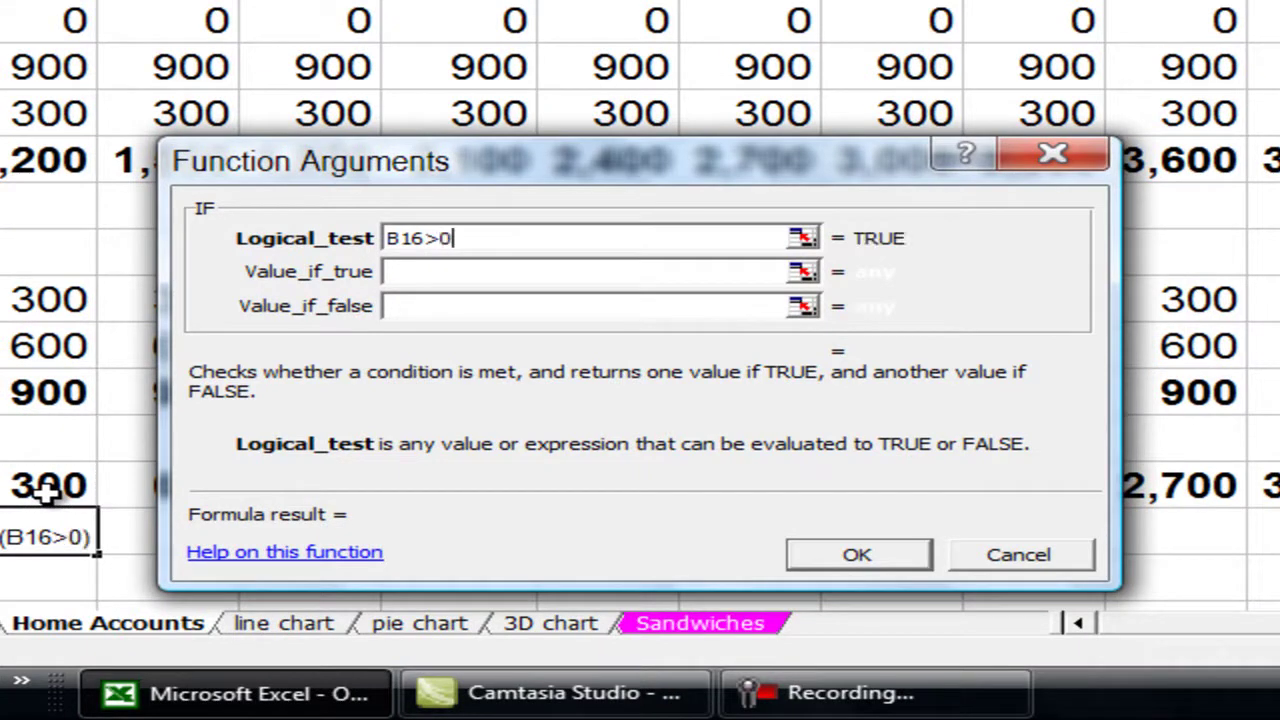
{"action": "left_click", "coordinate": [400, 274]}
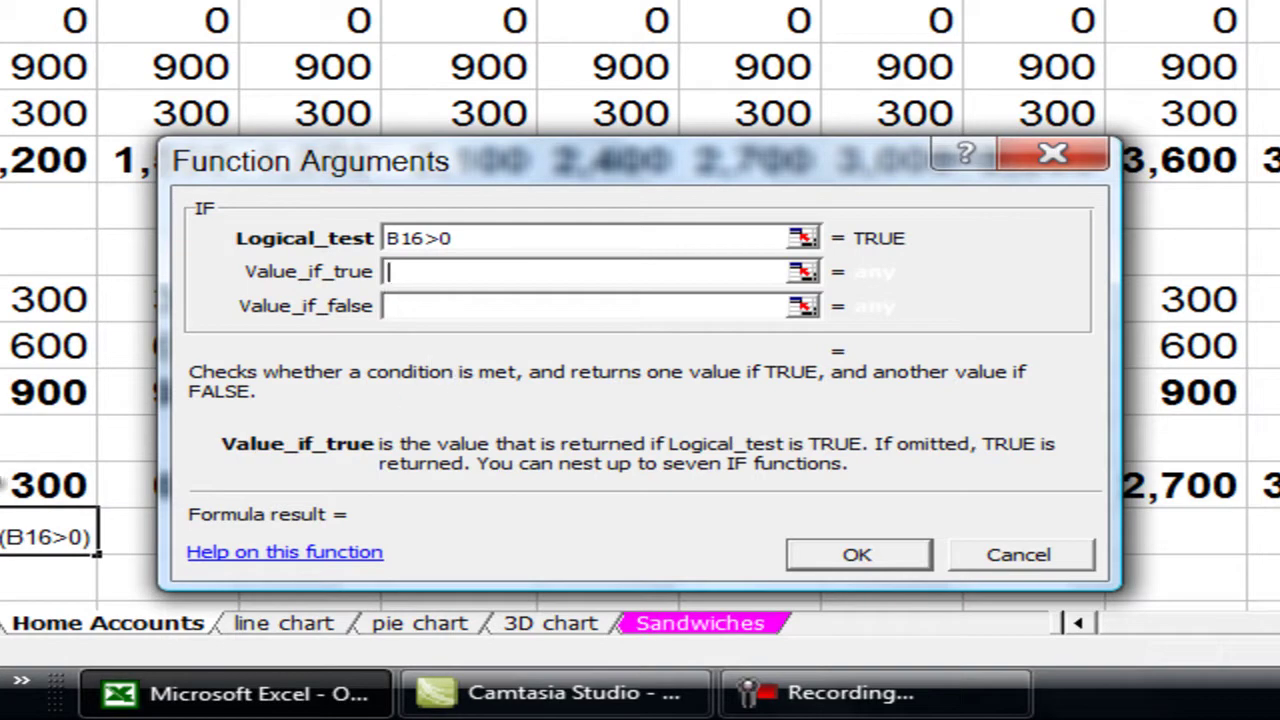
{"action": "left_click", "coordinate": [5, 485]}
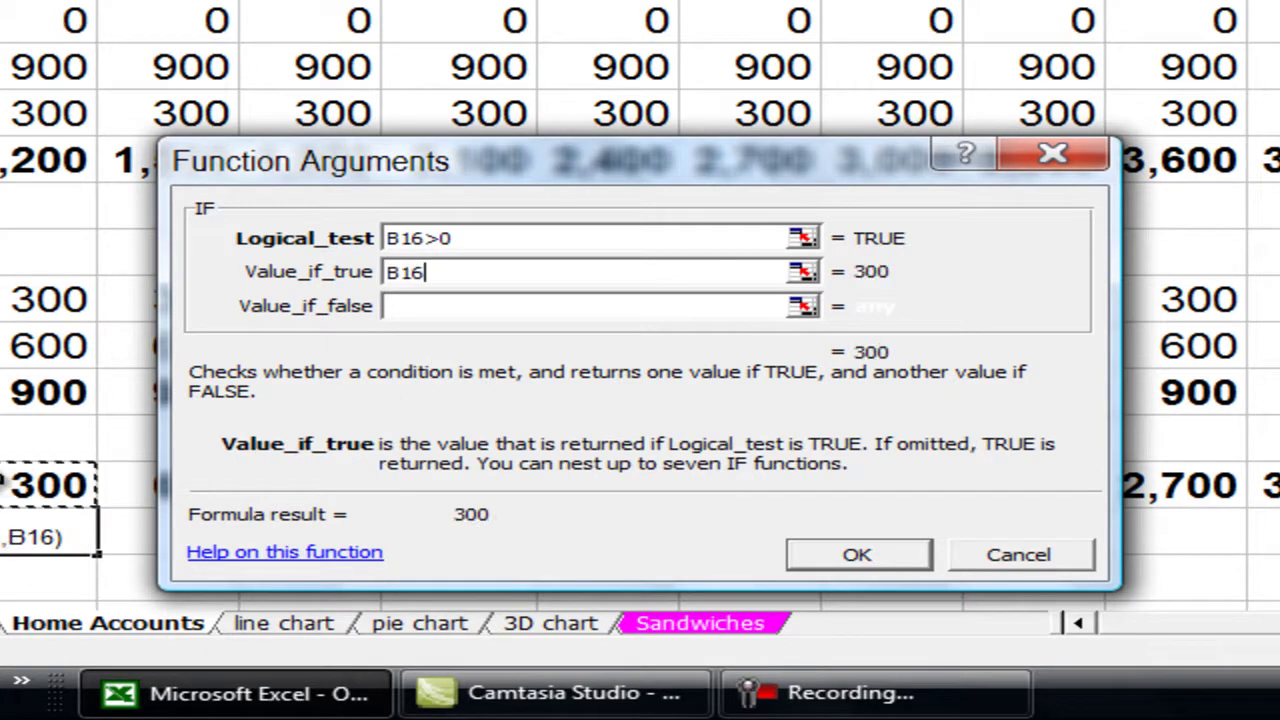
{"action": "type", "text": "*"}
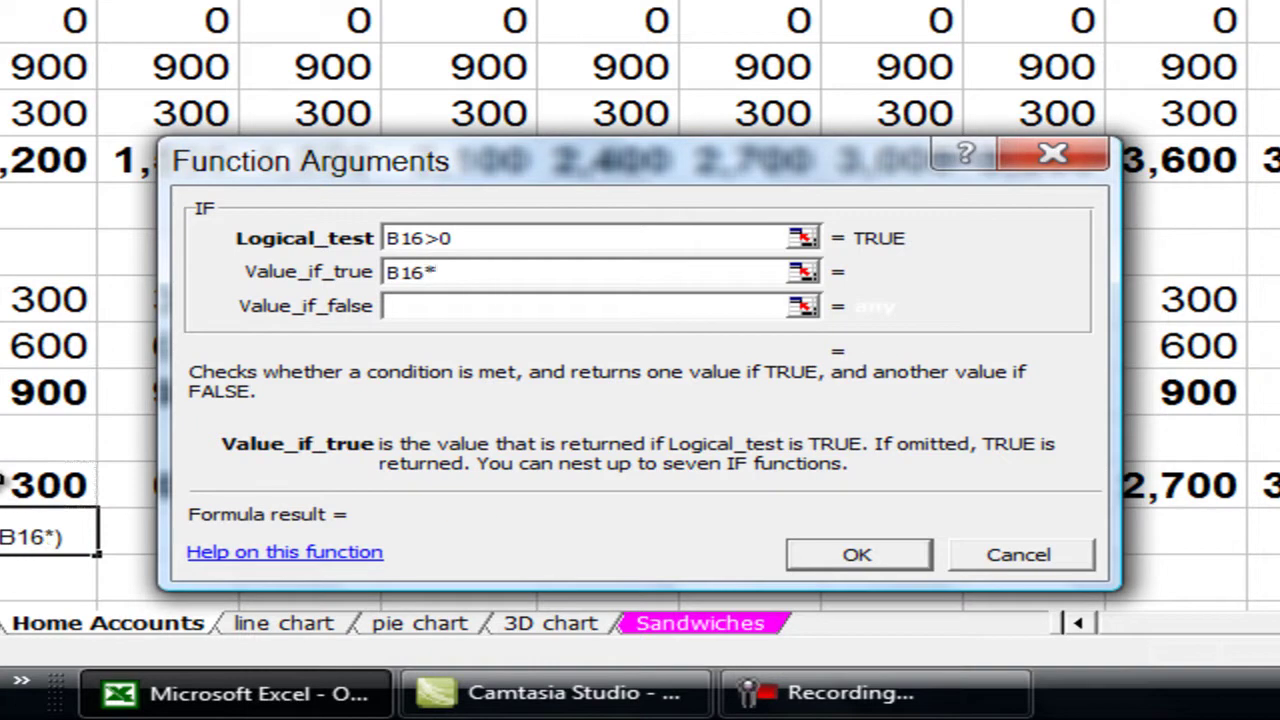
{"action": "type", "text": "A17"}
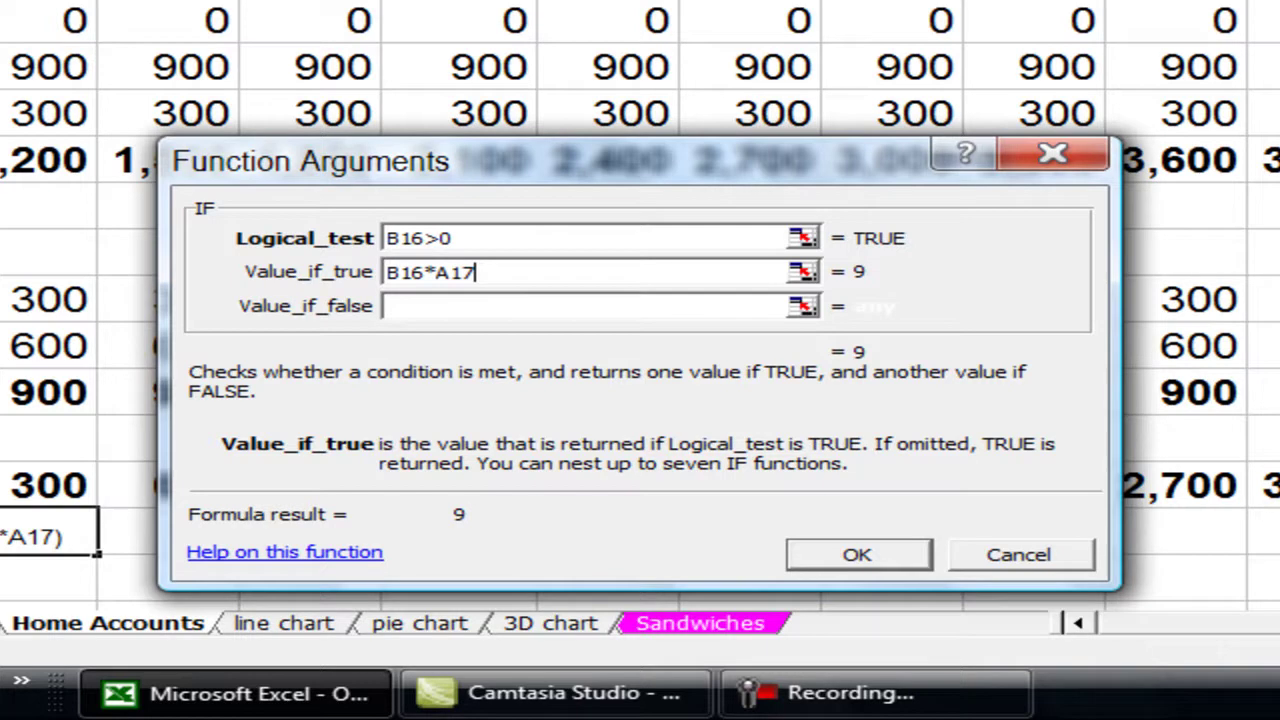
{"action": "key", "text": "F4"}
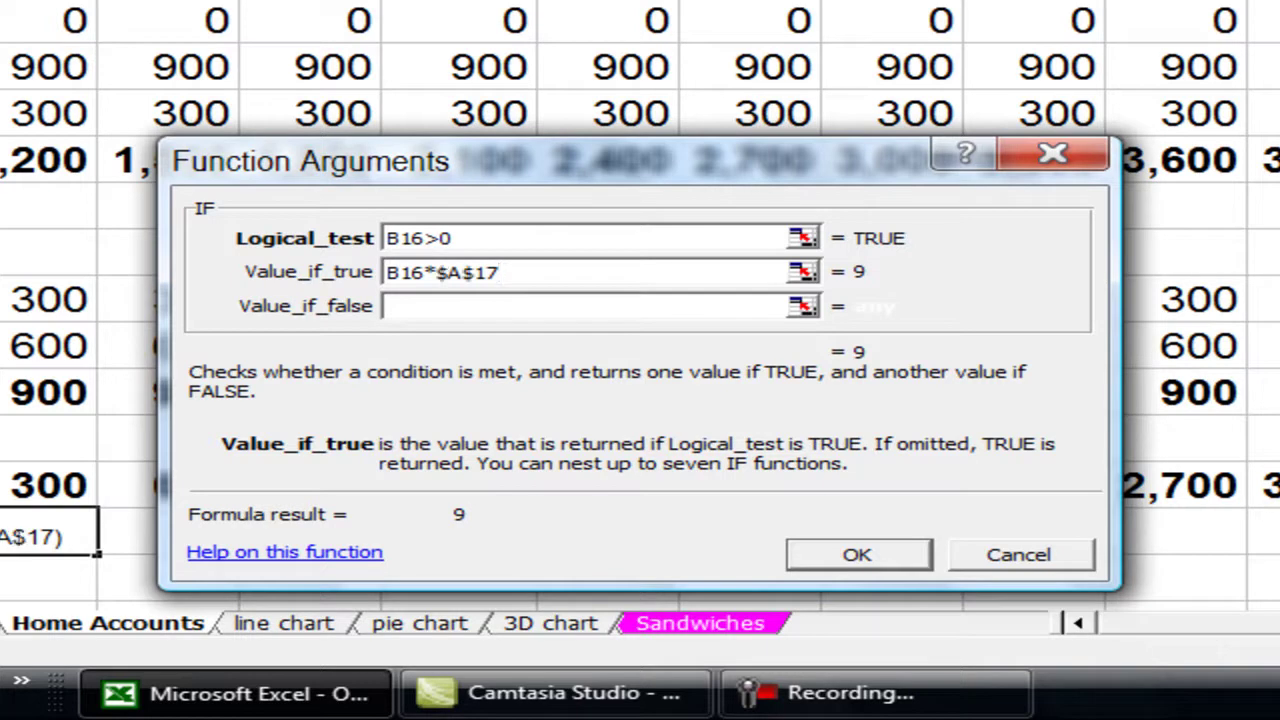
{"action": "left_click", "coordinate": [410, 308]}
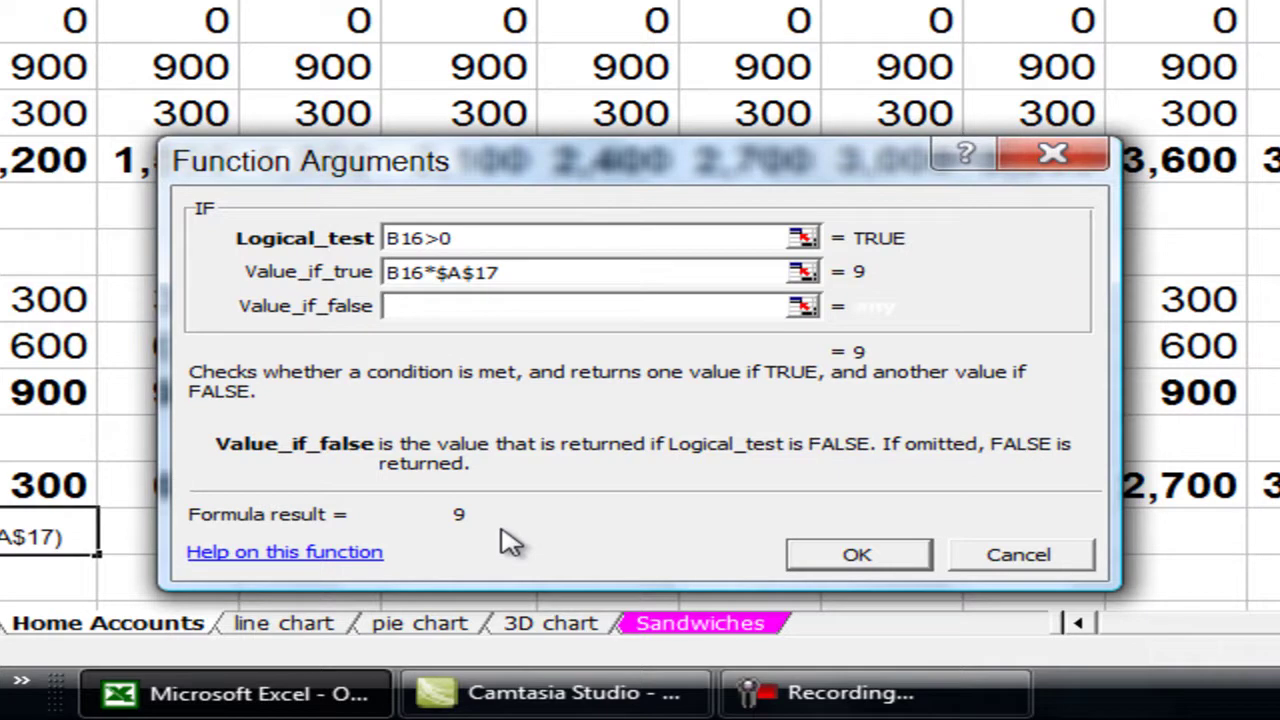
{"action": "type", "text": "0"}
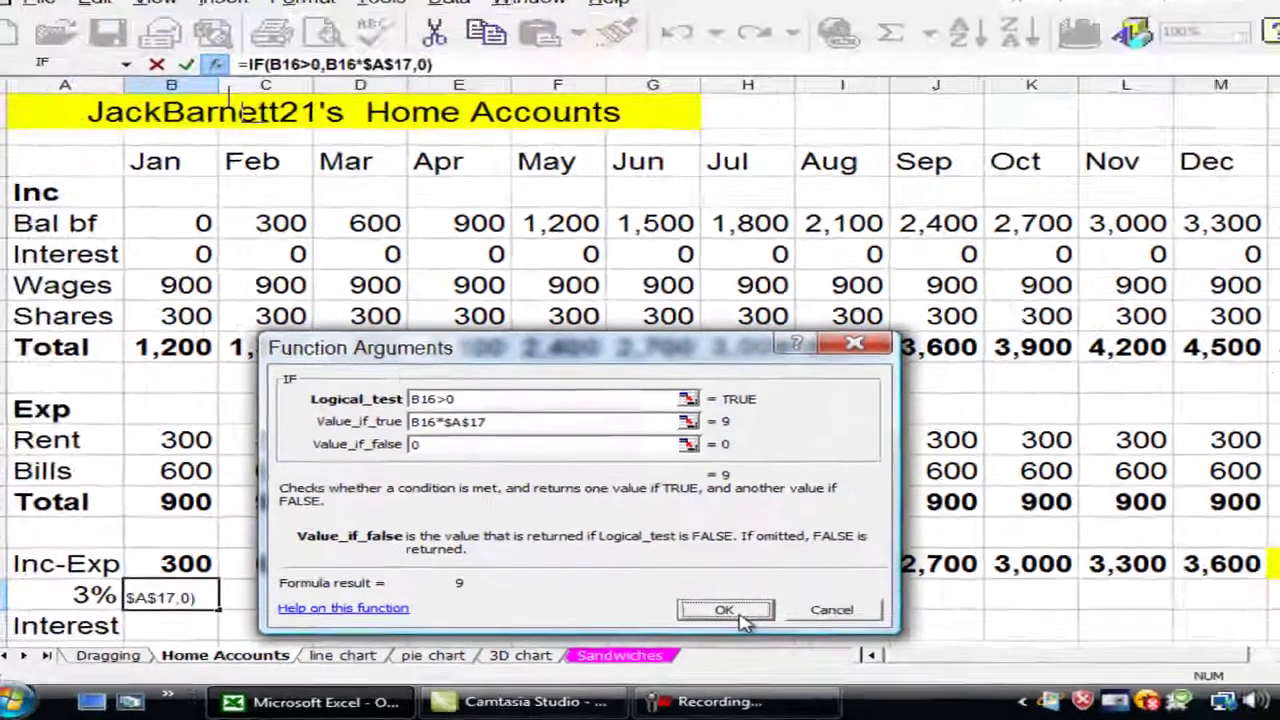
{"action": "left_click", "coordinate": [742, 615]}
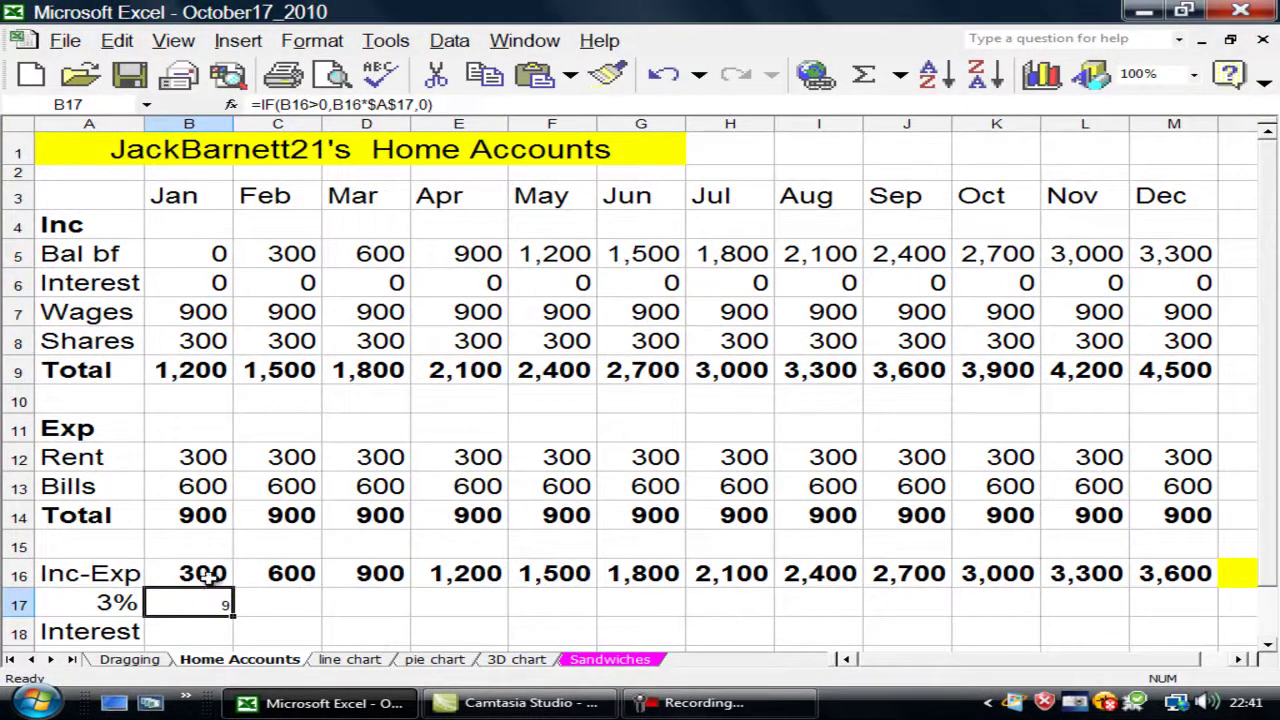
Copy B16's bold formatting to B17 and fill the interest formula to M17 (9 up to 108)
{"action": "left_click", "coordinate": [215, 573]}
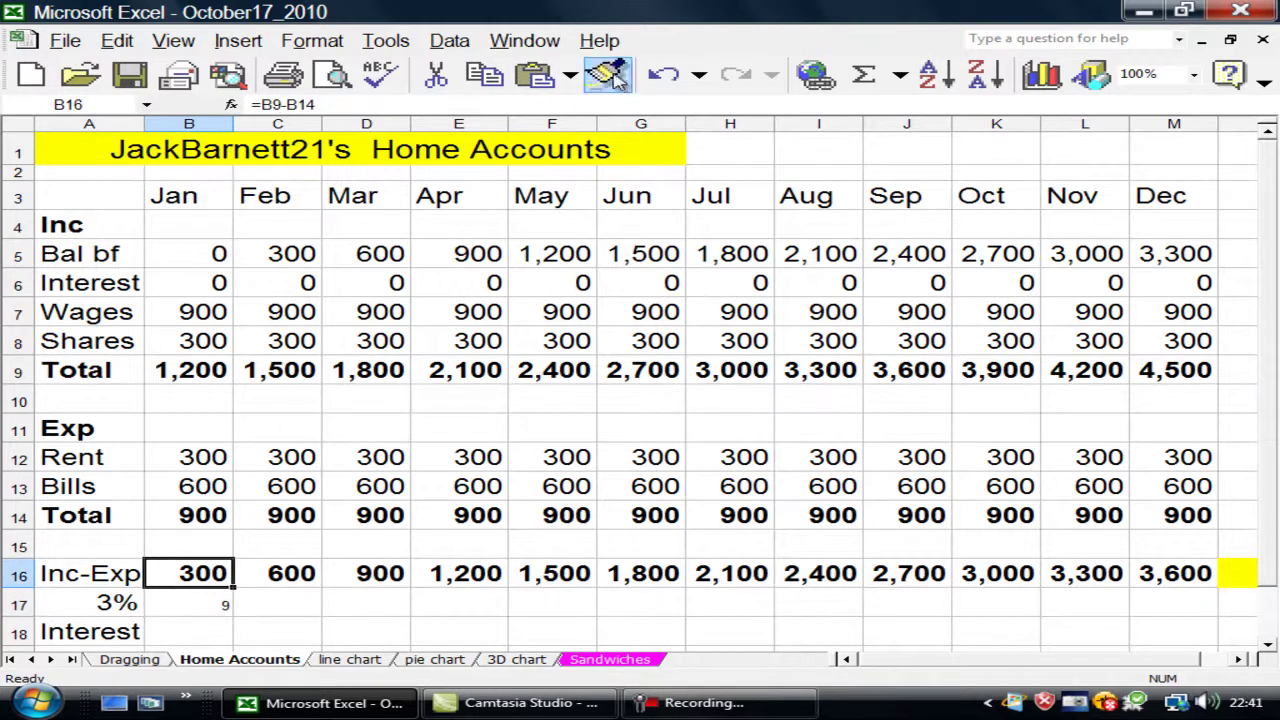
{"action": "left_click", "coordinate": [608, 74]}
{"action": "left_click", "coordinate": [195, 607]}
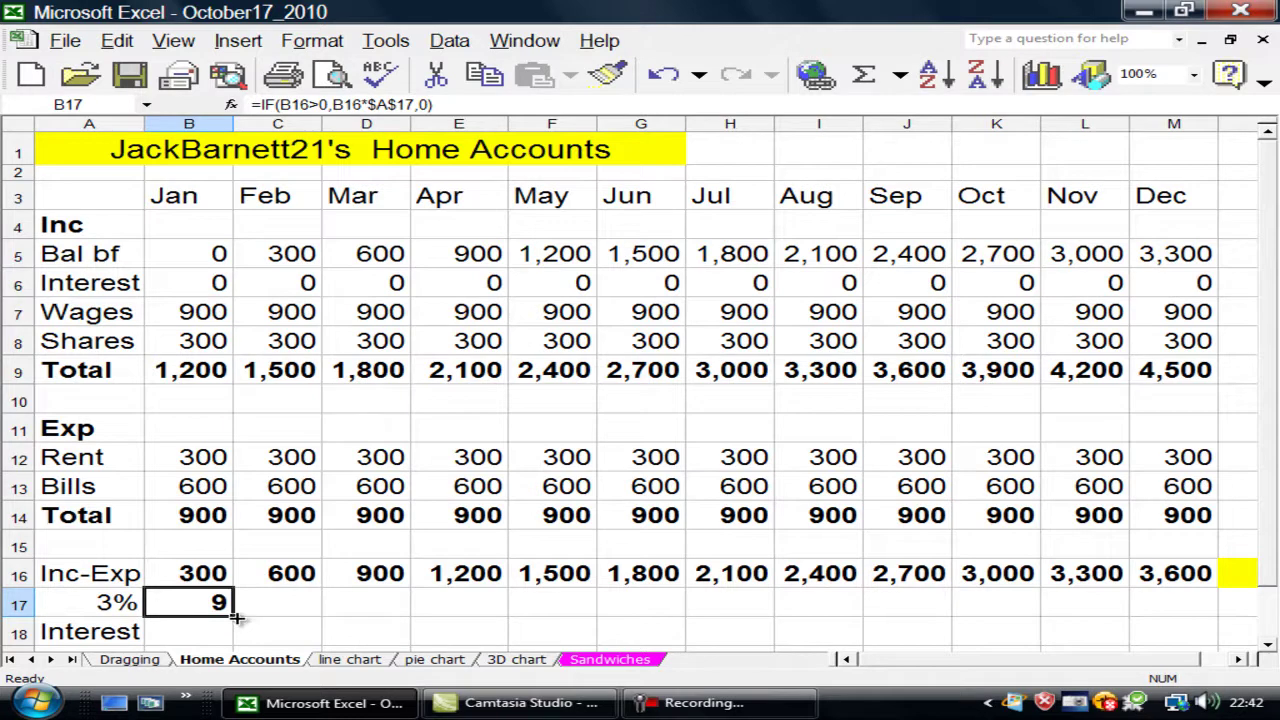
{"action": "left_click_drag", "start_coordinate": [236, 618], "coordinate": [1190, 618]}
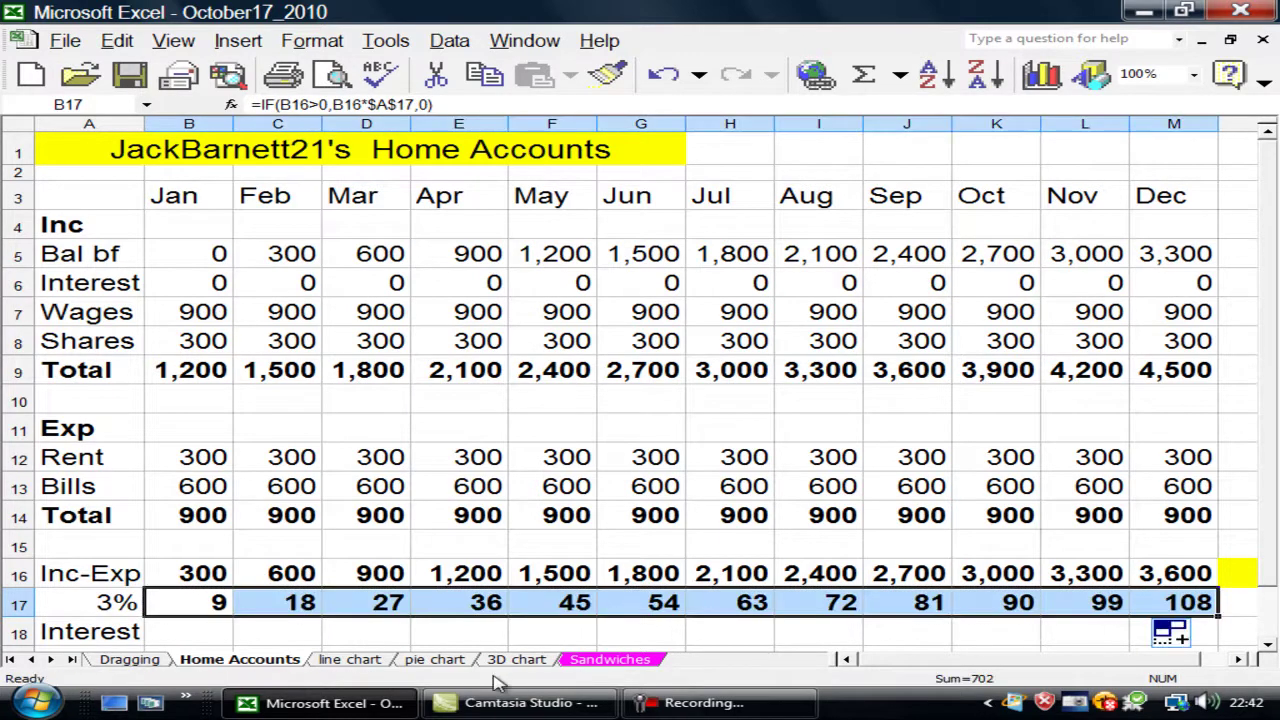
{"action": "left_click", "coordinate": [171, 603]}
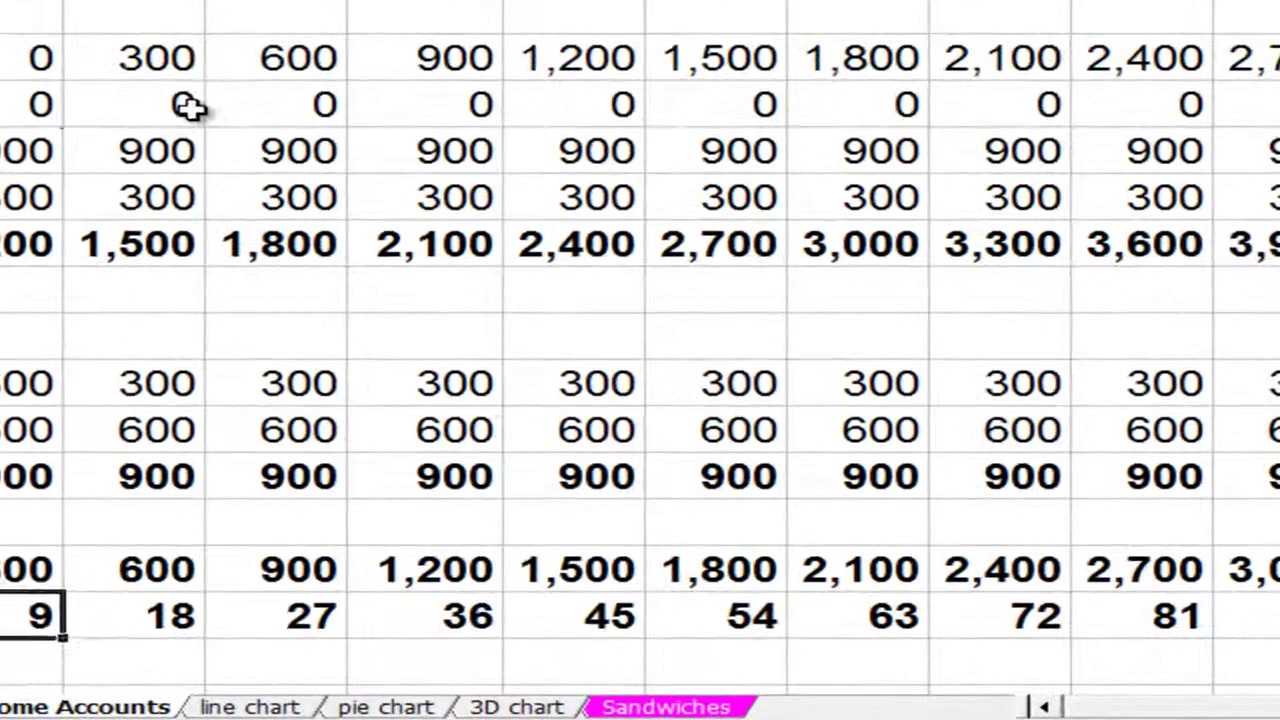
Link C6 to =B17 and fill it across to M6 so each month gets the prior month's interest
{"action": "left_click", "coordinate": [190, 107]}
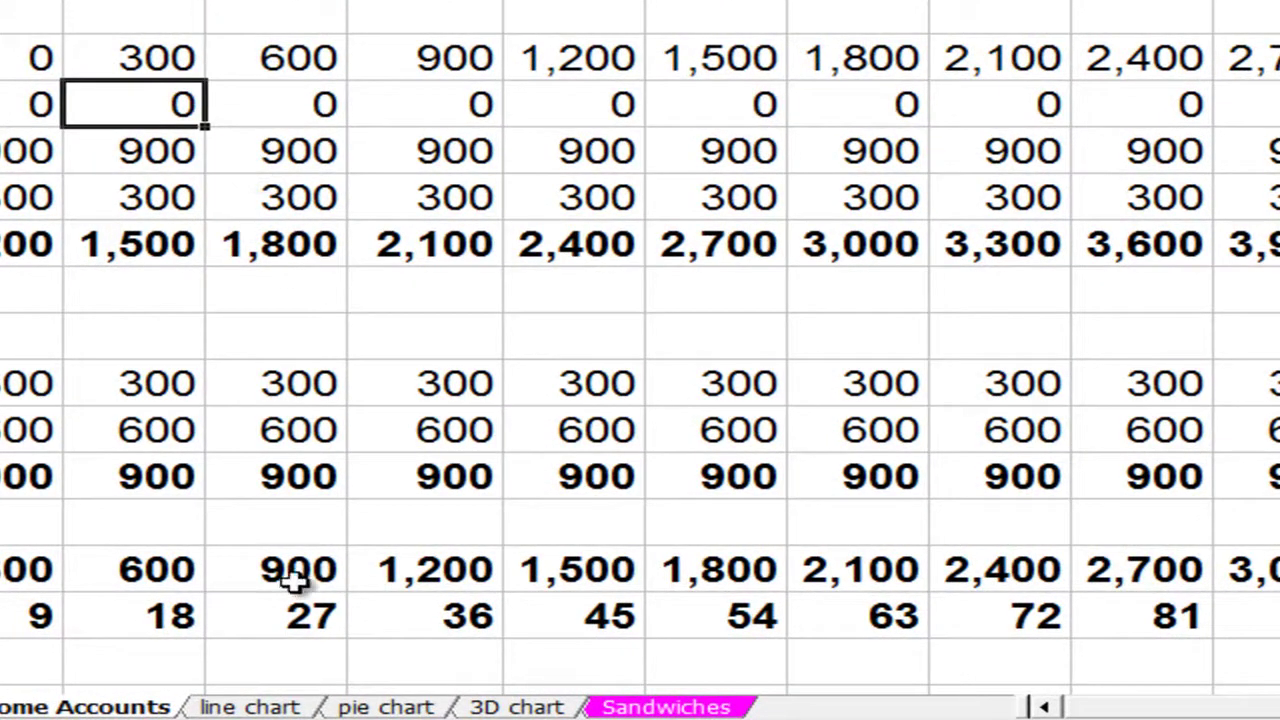
{"action": "type", "text": "="}
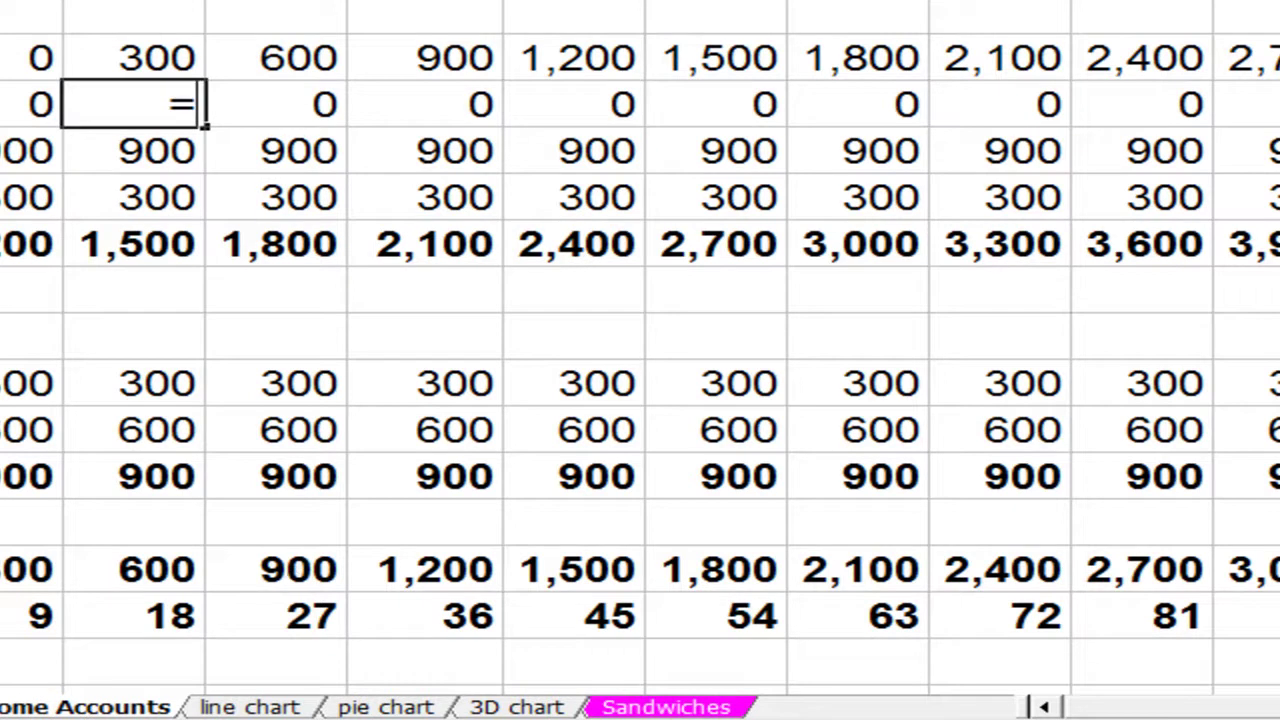
{"action": "left_click", "coordinate": [18, 622]}
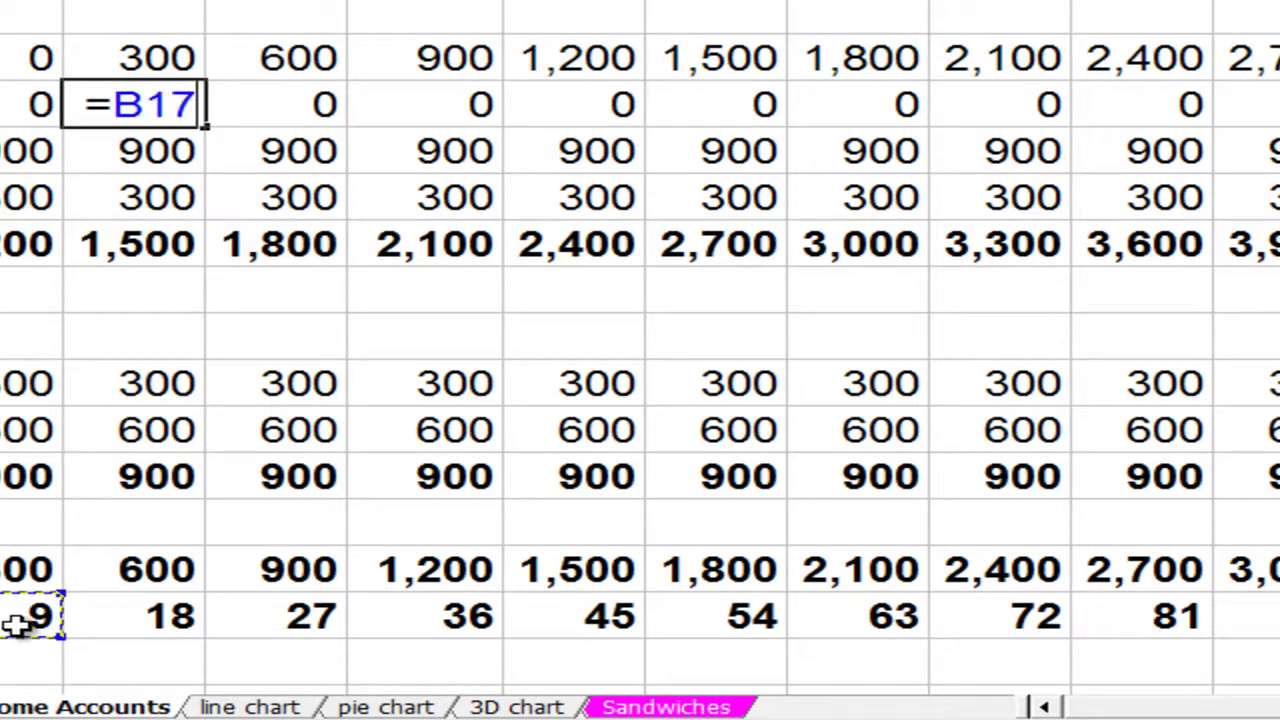
{"action": "key", "text": "Return"}
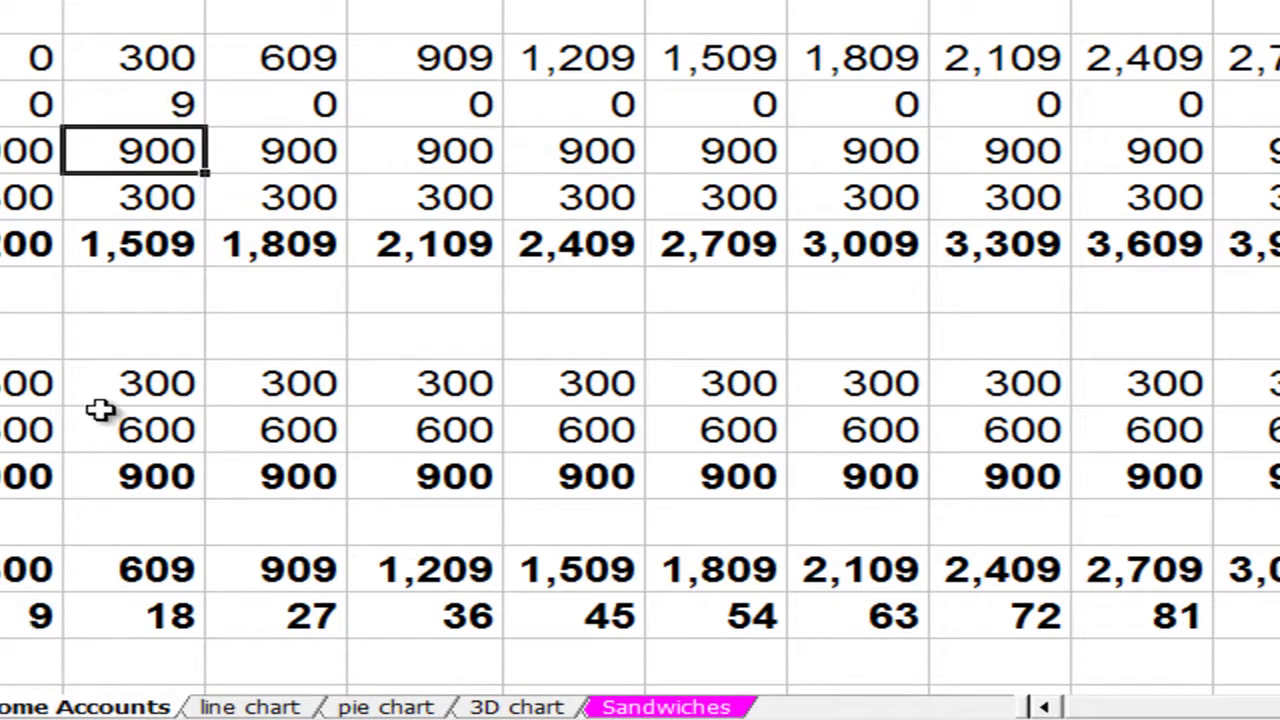
{"action": "left_click", "coordinate": [195, 110]}
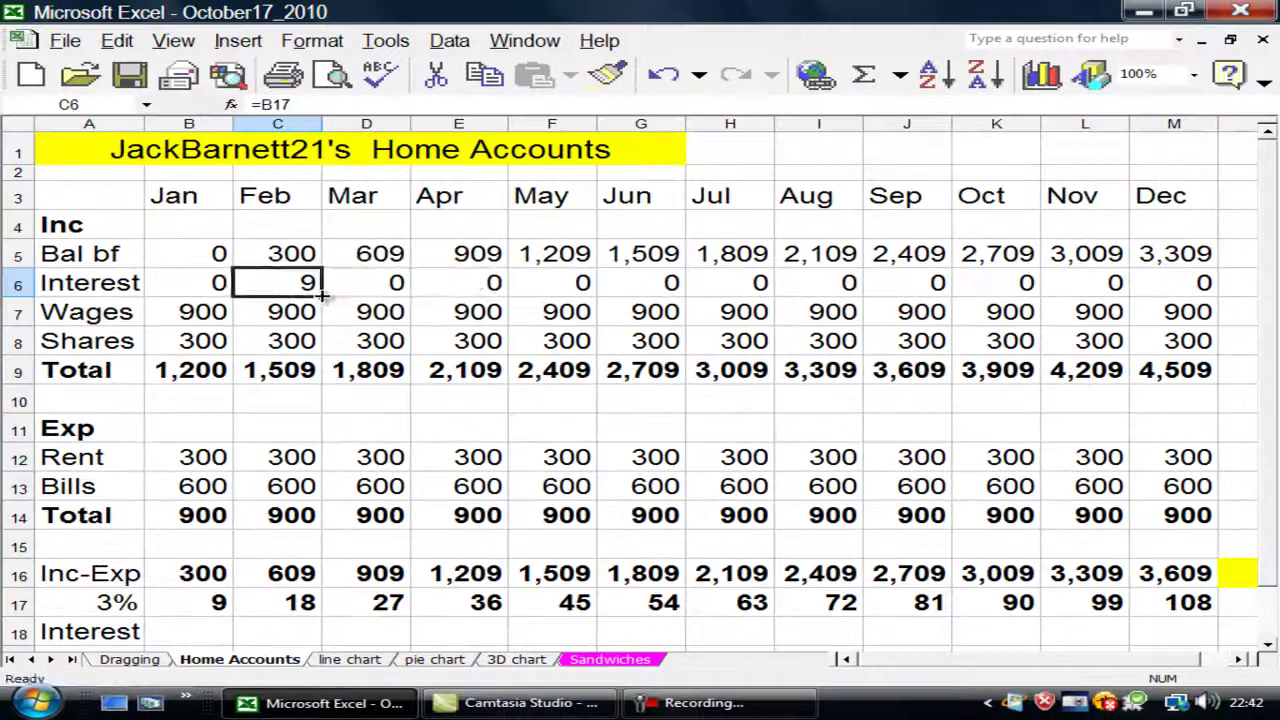
{"action": "left_click_drag", "start_coordinate": [279, 232], "coordinate": [1268, 247]}
{"action": "left_click_drag", "start_coordinate": [1128, 310], "coordinate": [1170, 305]}
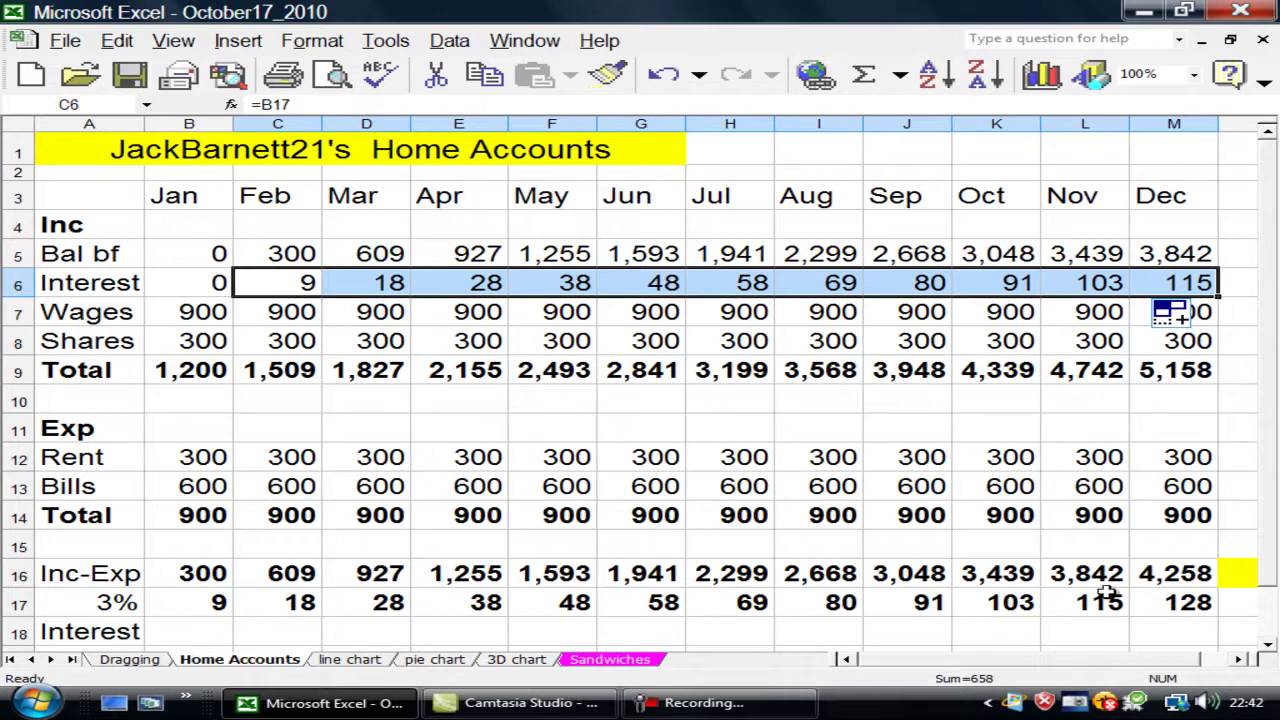
{"action": "left_click", "coordinate": [1240, 661]}
{"action": "left_click", "coordinate": [1240, 661]}
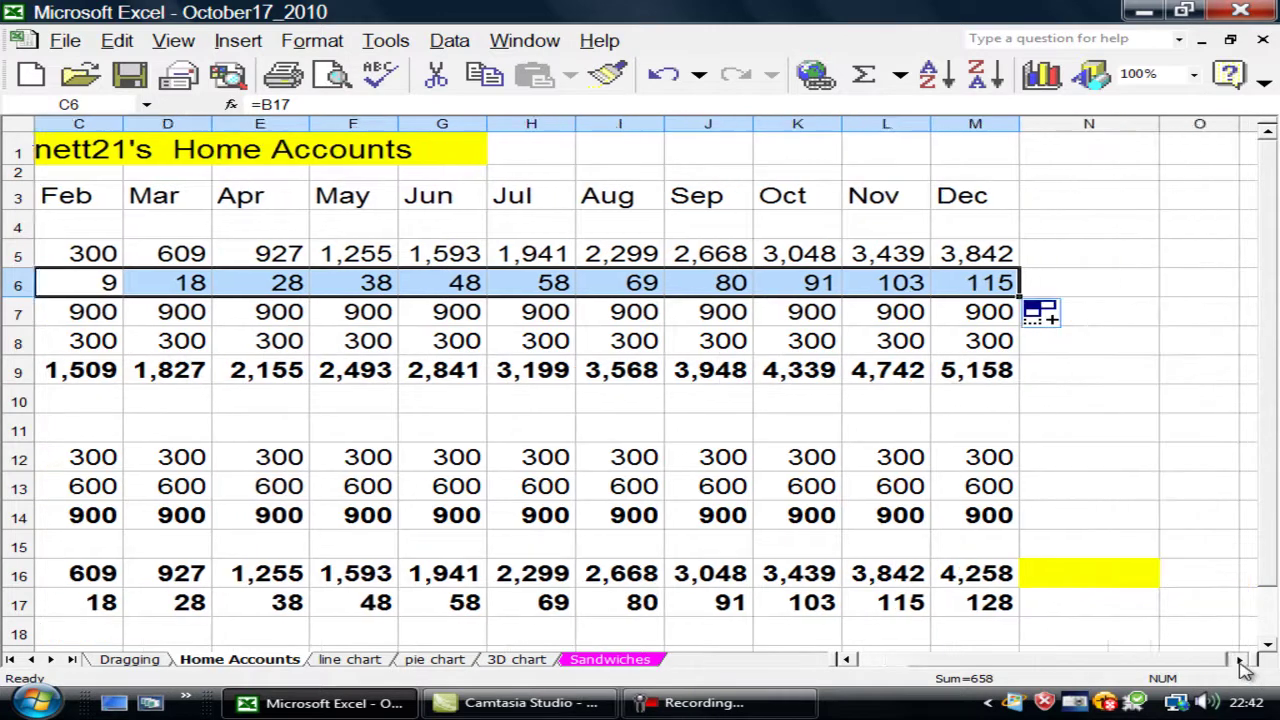
{"action": "left_click", "coordinate": [1240, 661]}
{"action": "left_click", "coordinate": [1240, 661]}
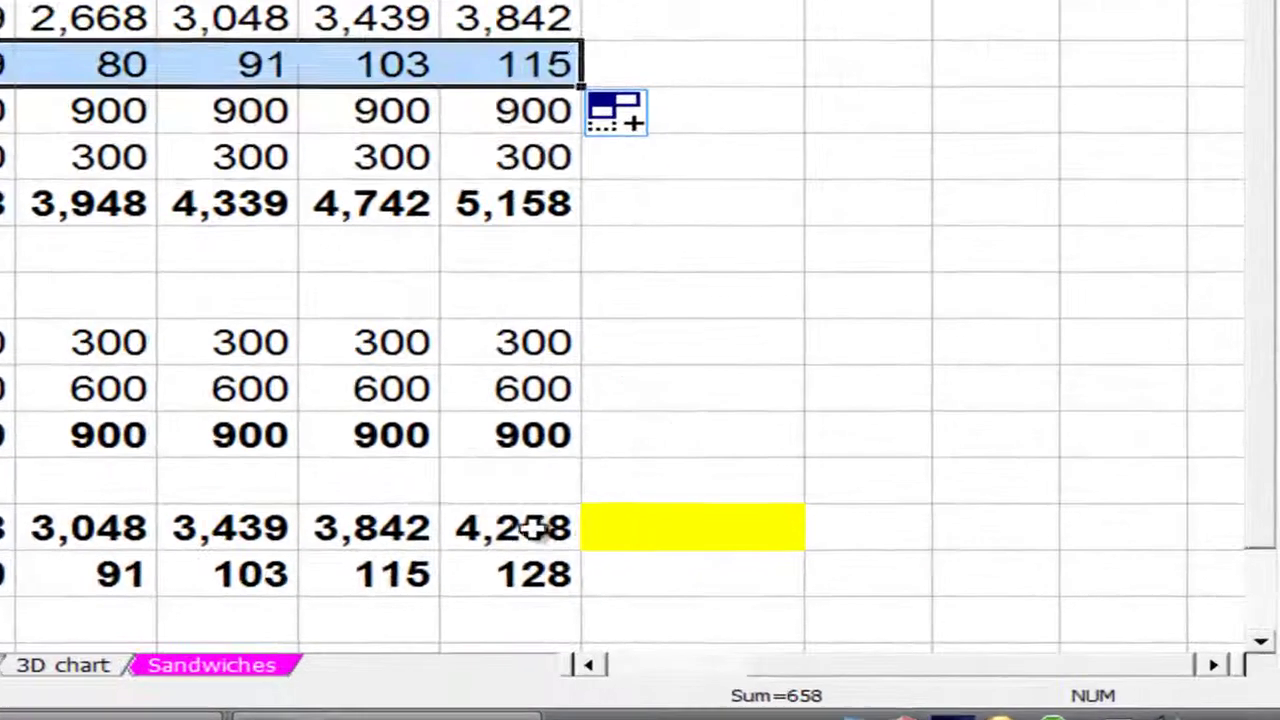
{"action": "left_click", "coordinate": [834, 571]}
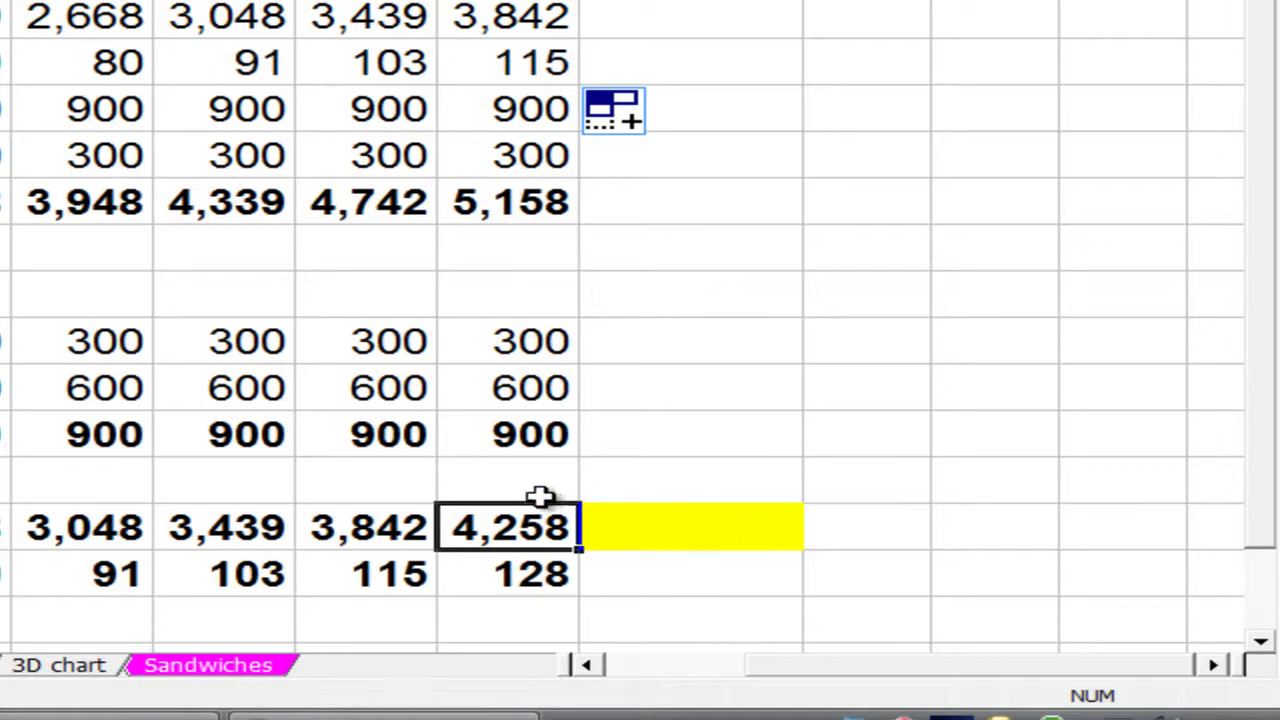
{"action": "left_click", "coordinate": [676, 532]}
{"action": "key", "text": "ctrl+c"}
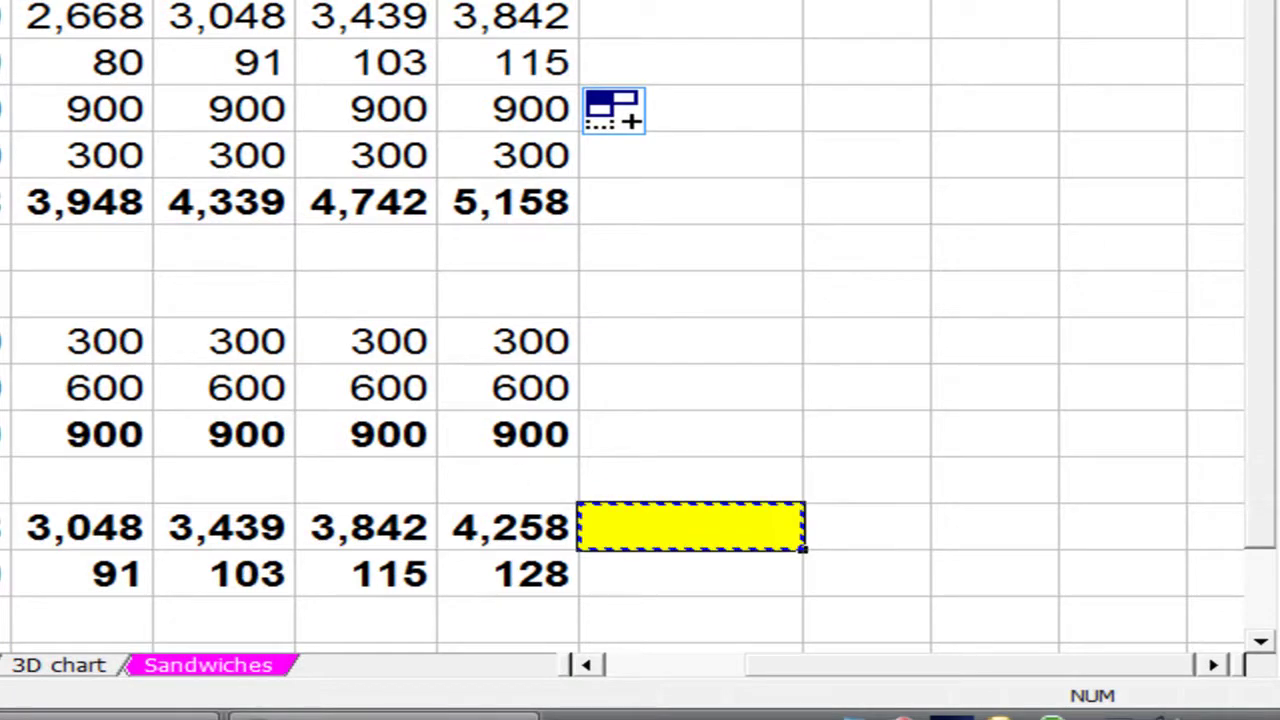
{"action": "left_click", "coordinate": [525, 522]}
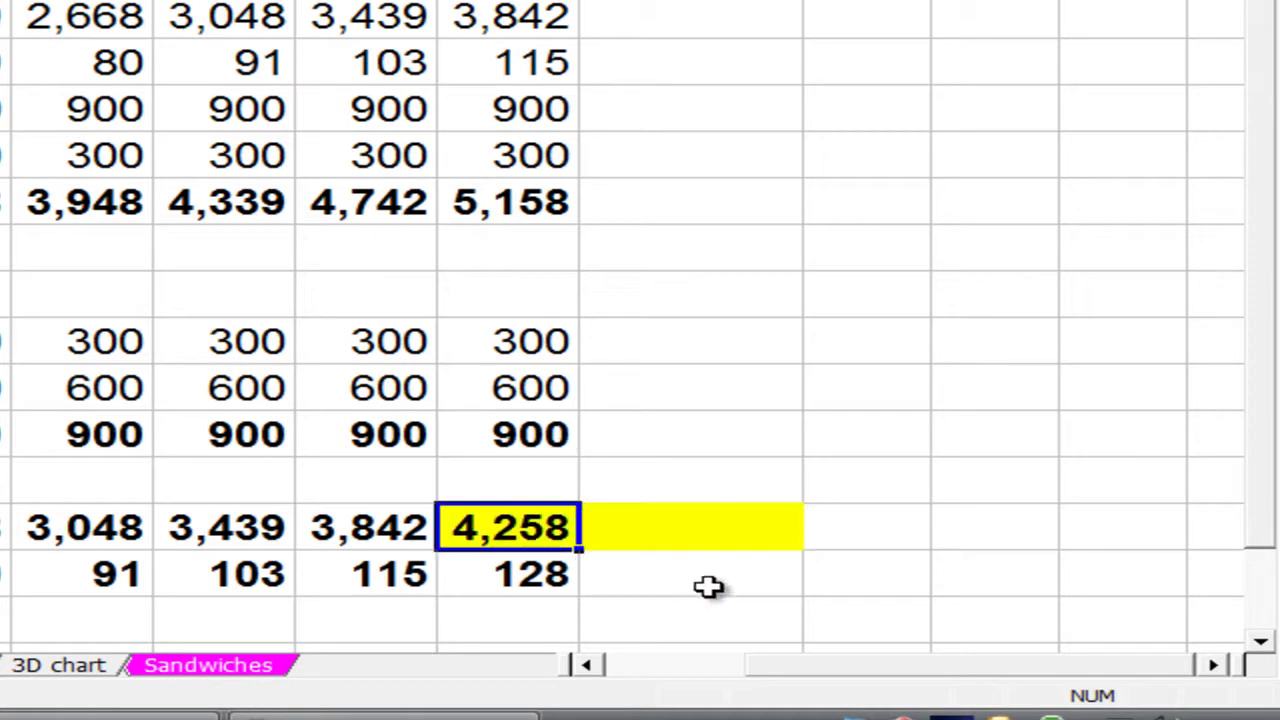
{"action": "left_click", "coordinate": [677, 537]}
{"action": "left_click", "coordinate": [510, 532]}
{"action": "left_click", "coordinate": [643, 532]}
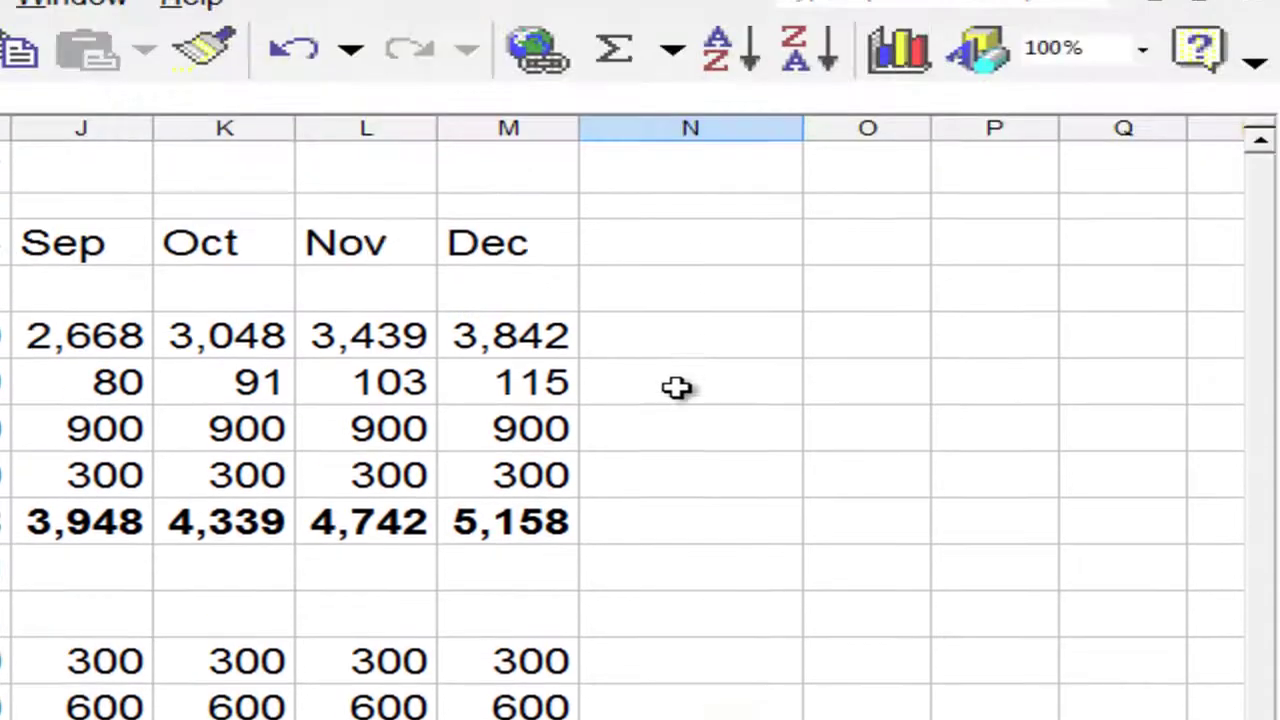
AutoSum yearly totals in N6, N7 and N8: 658, 10,800 and 3,600
{"action": "left_click", "coordinate": [667, 58]}
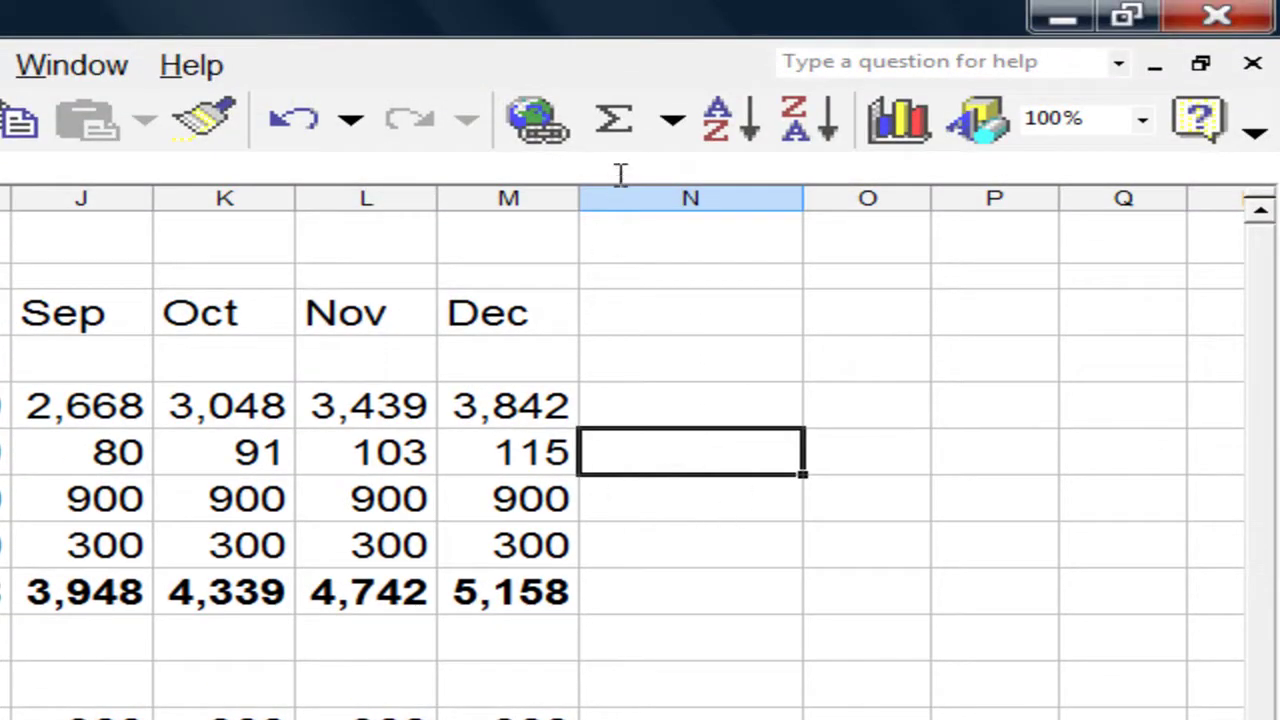
{"action": "left_click", "coordinate": [623, 130]}
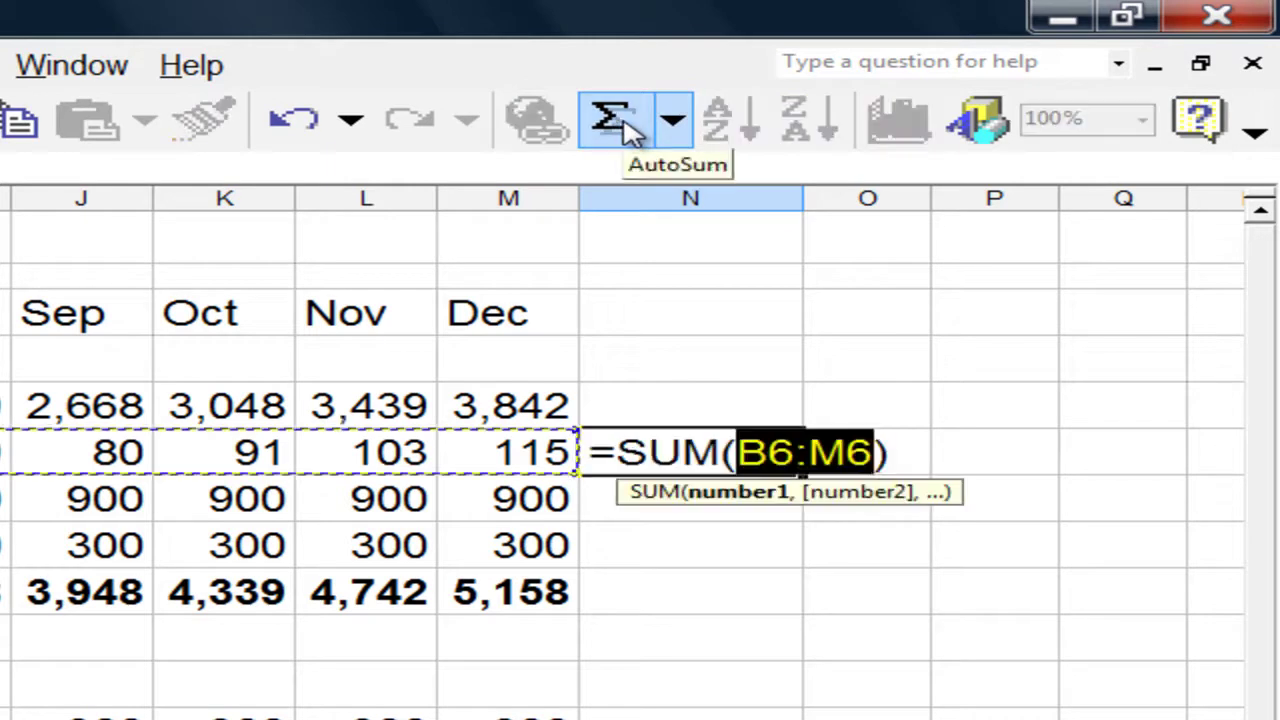
{"action": "left_click", "coordinate": [624, 131]}
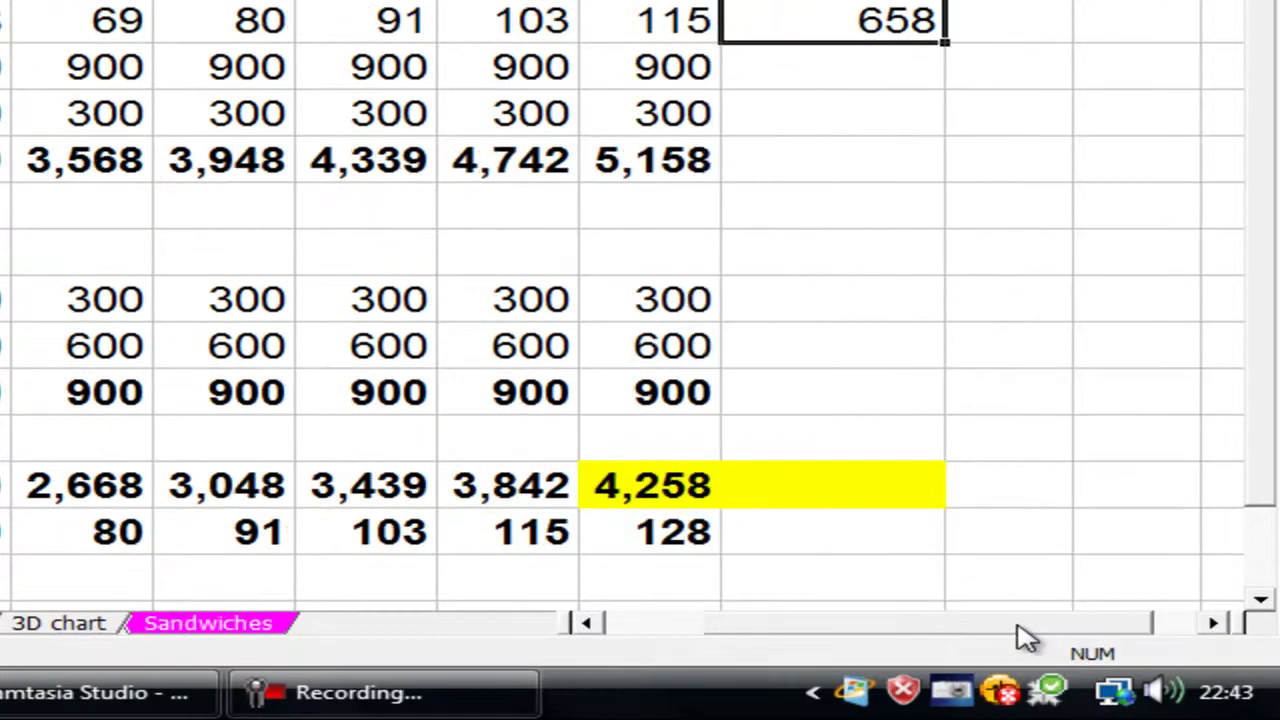
{"action": "left_click_drag", "start_coordinate": [1025, 638], "coordinate": [1000, 643]}
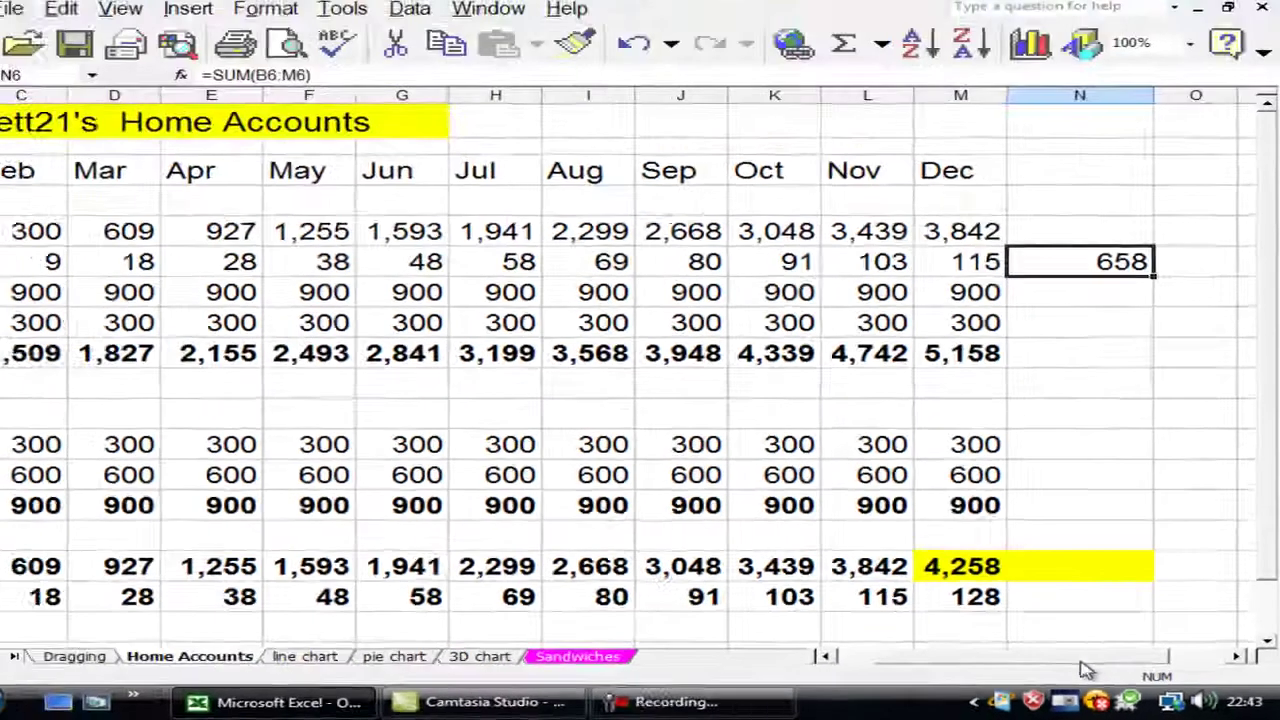
{"action": "left_click", "coordinate": [1040, 293]}
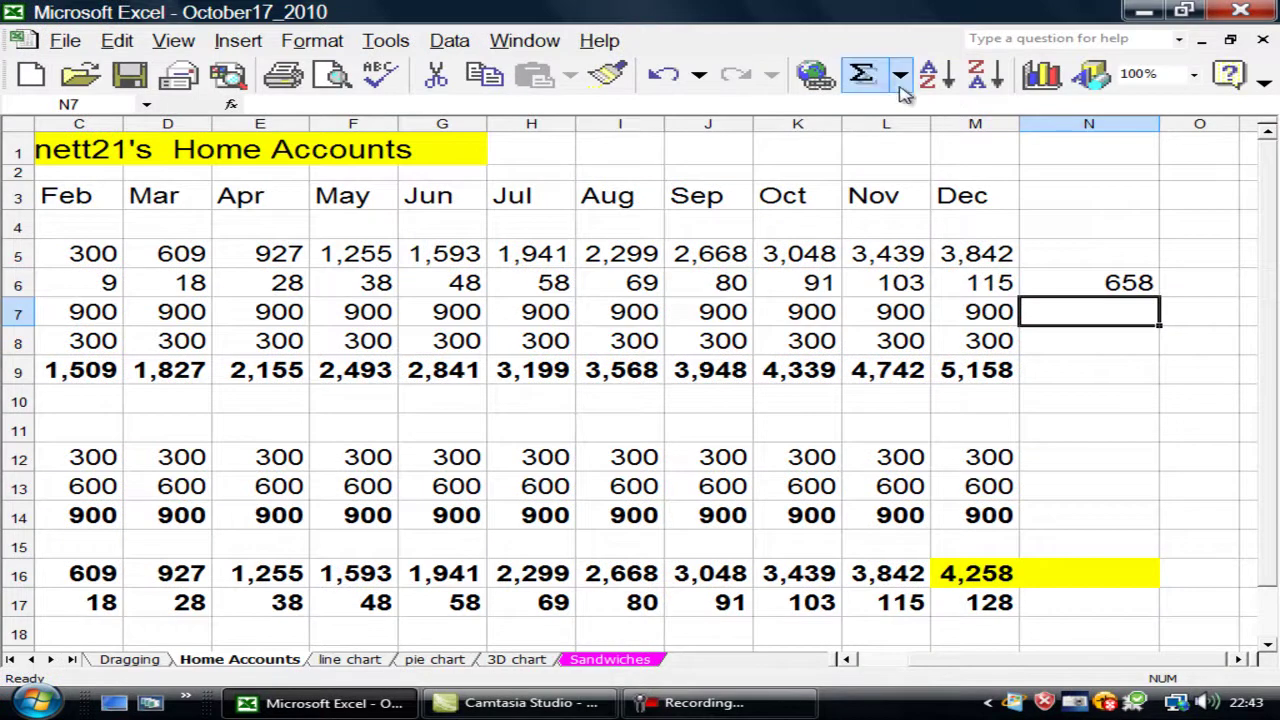
{"action": "left_click", "coordinate": [864, 76]}
{"action": "left_click", "coordinate": [868, 78]}
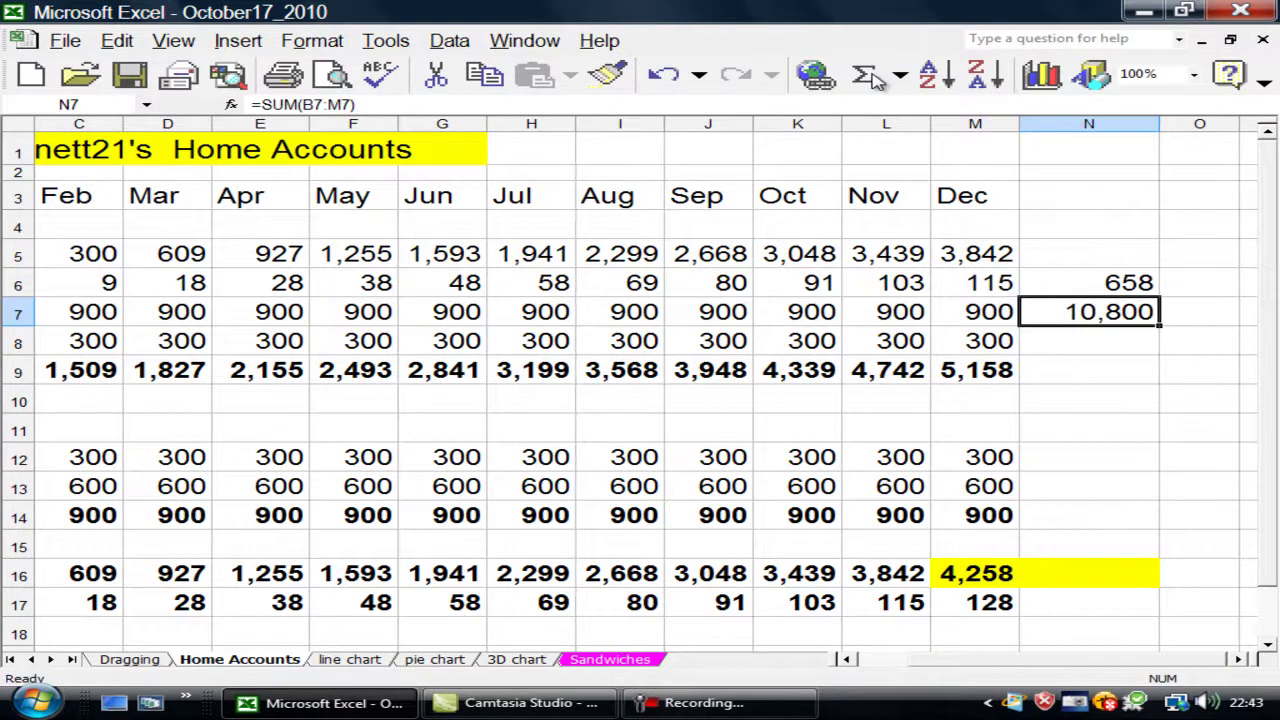
{"action": "left_click_drag", "start_coordinate": [1161, 325], "coordinate": [1162, 354]}
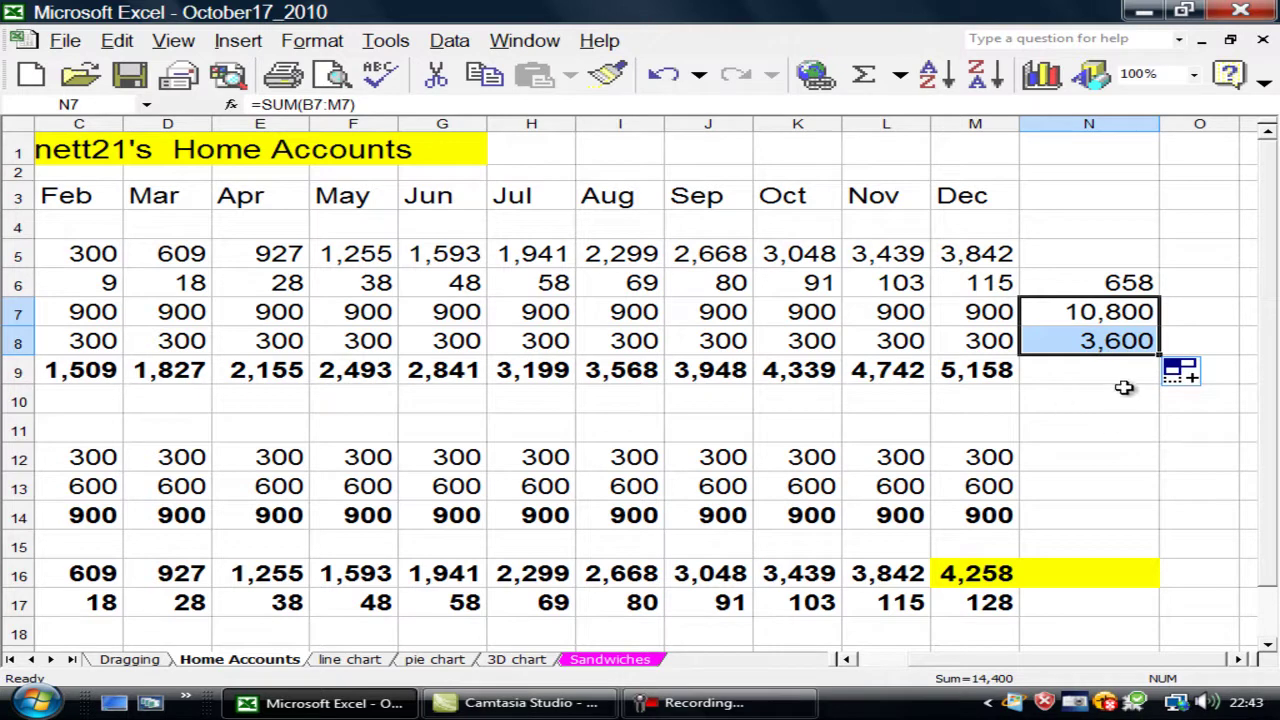
Sum N6:N8 into N9 for an income total of 15,058
{"action": "left_click", "coordinate": [1128, 381]}
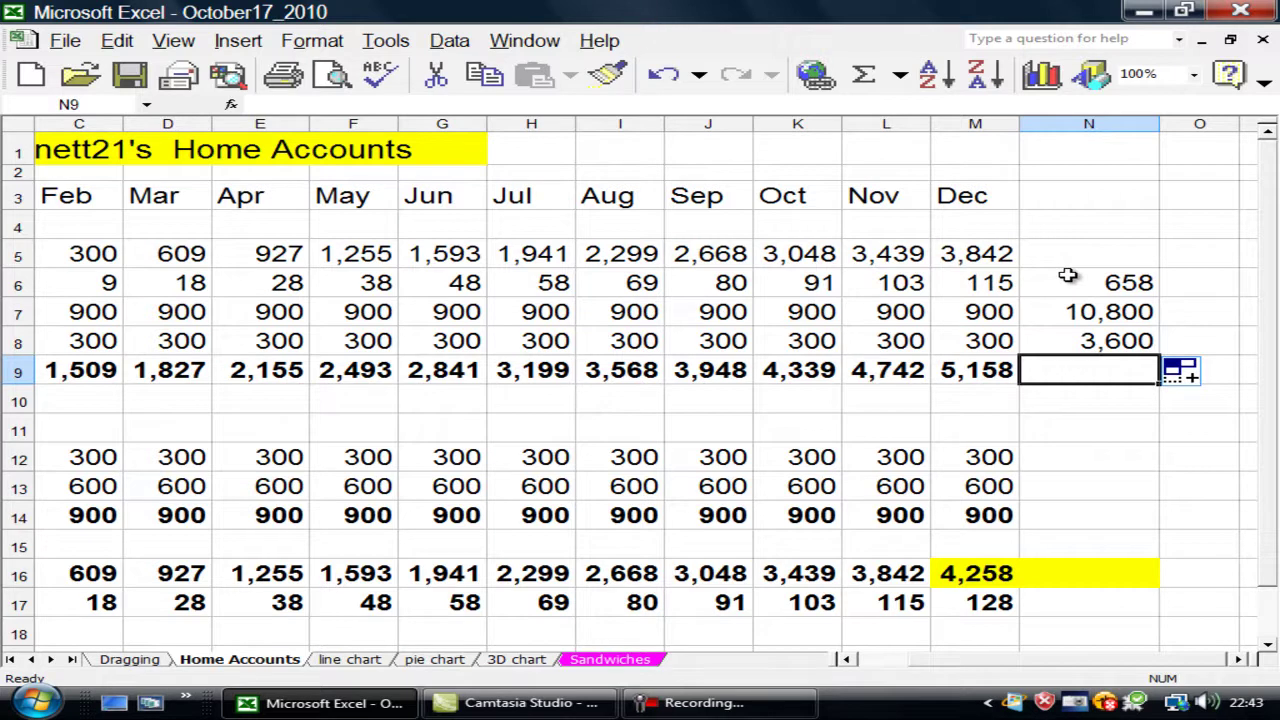
{"action": "left_click_drag", "start_coordinate": [1072, 282], "coordinate": [1077, 370]}
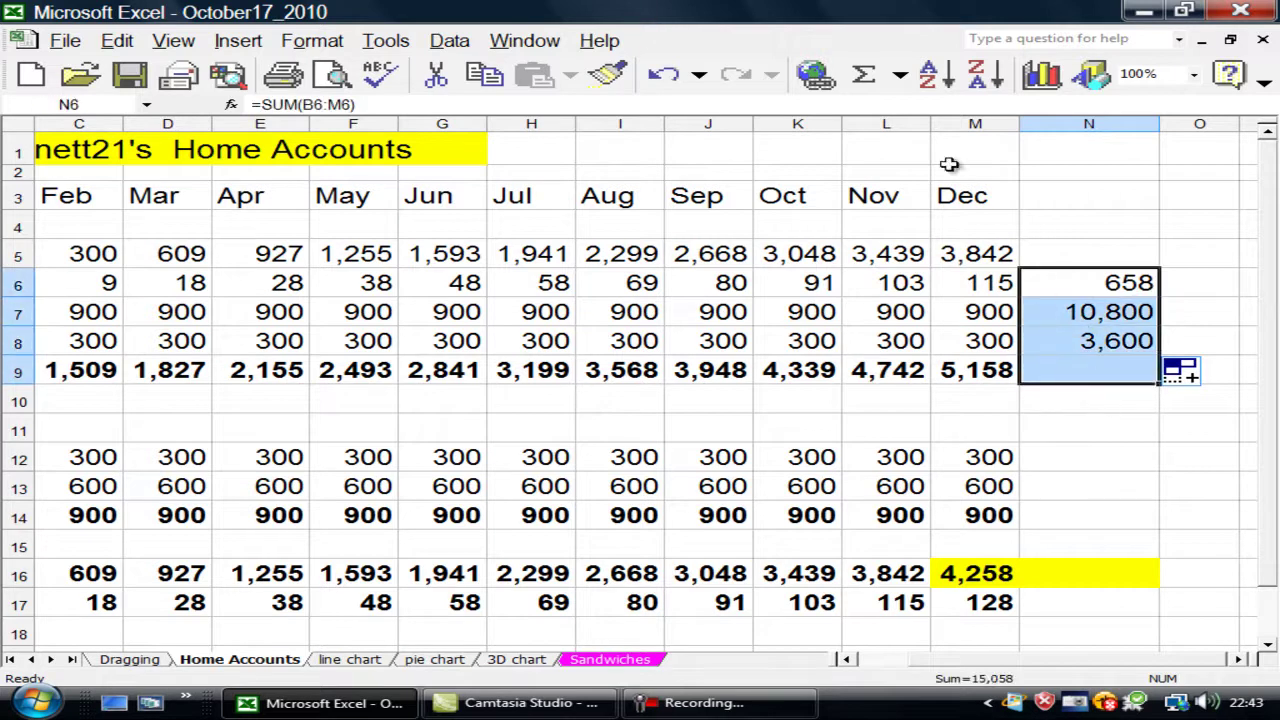
{"action": "left_click", "coordinate": [866, 77]}
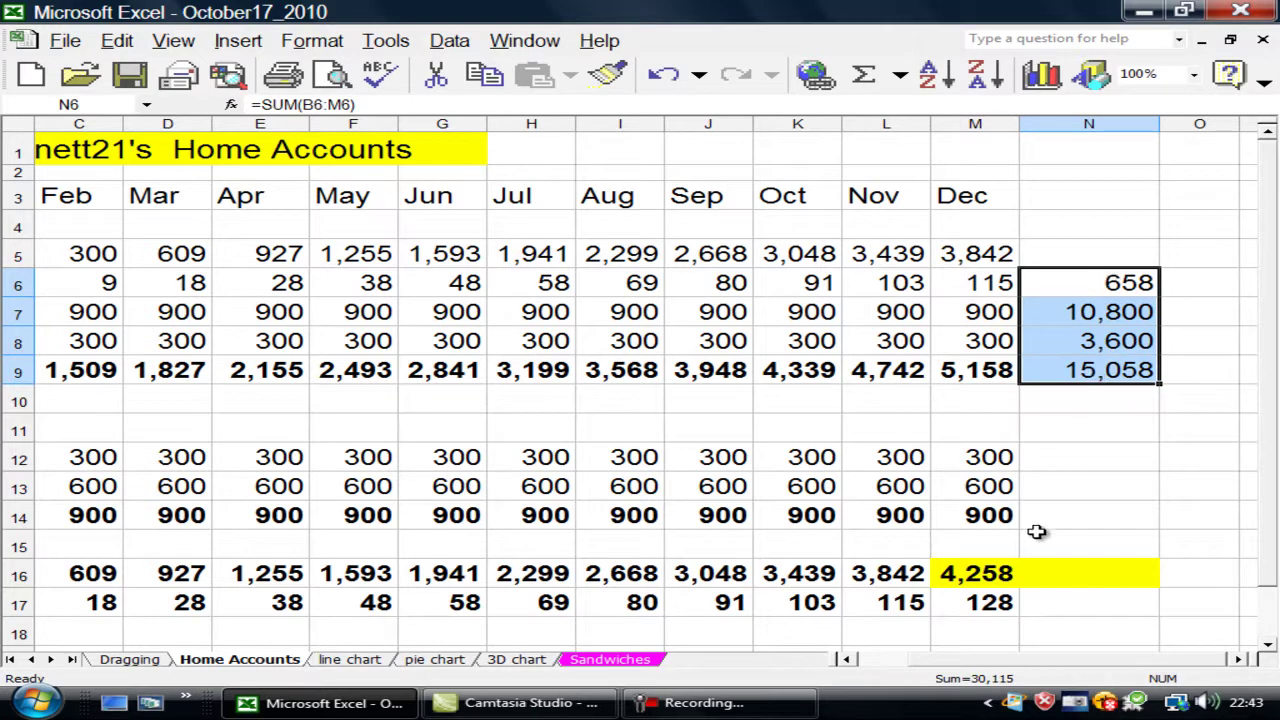
AutoSum yearly totals in N12 and N13: 3,600 and 7,200
{"action": "left_click", "coordinate": [1072, 463]}
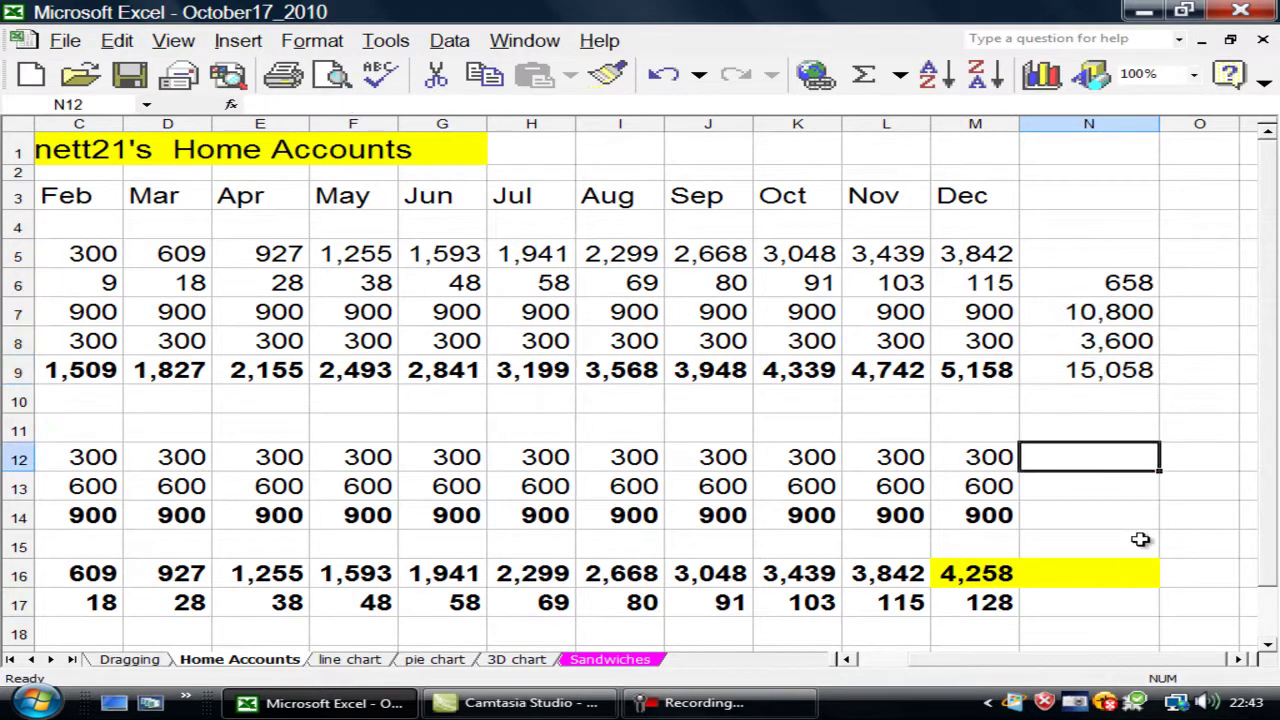
{"action": "left_click", "coordinate": [862, 76]}
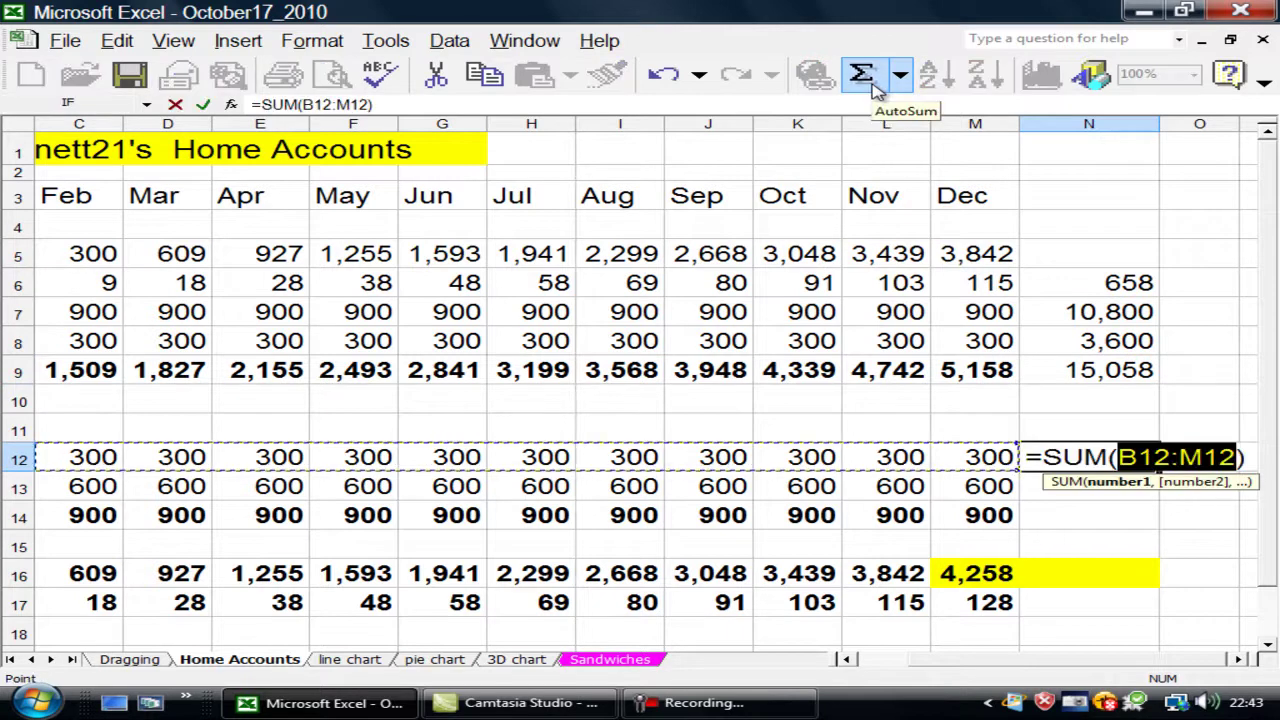
{"action": "left_click", "coordinate": [862, 76]}
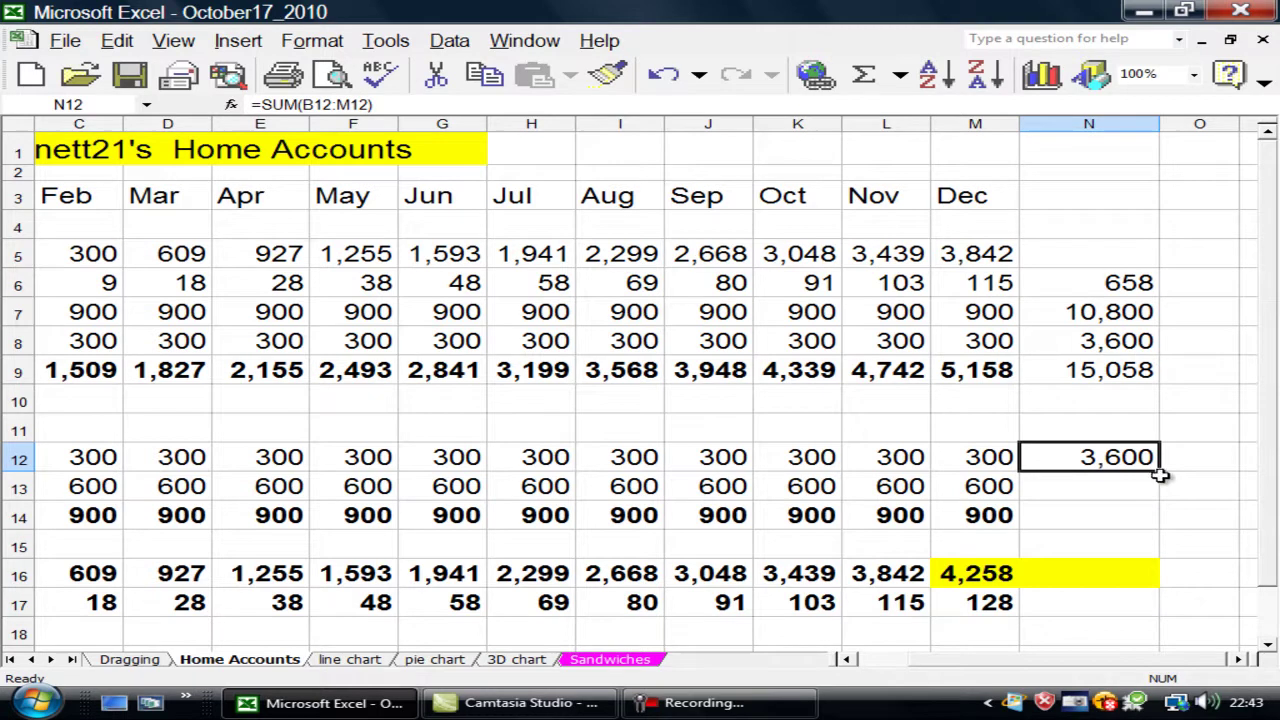
{"action": "left_click_drag", "start_coordinate": [1162, 468], "coordinate": [1155, 503]}
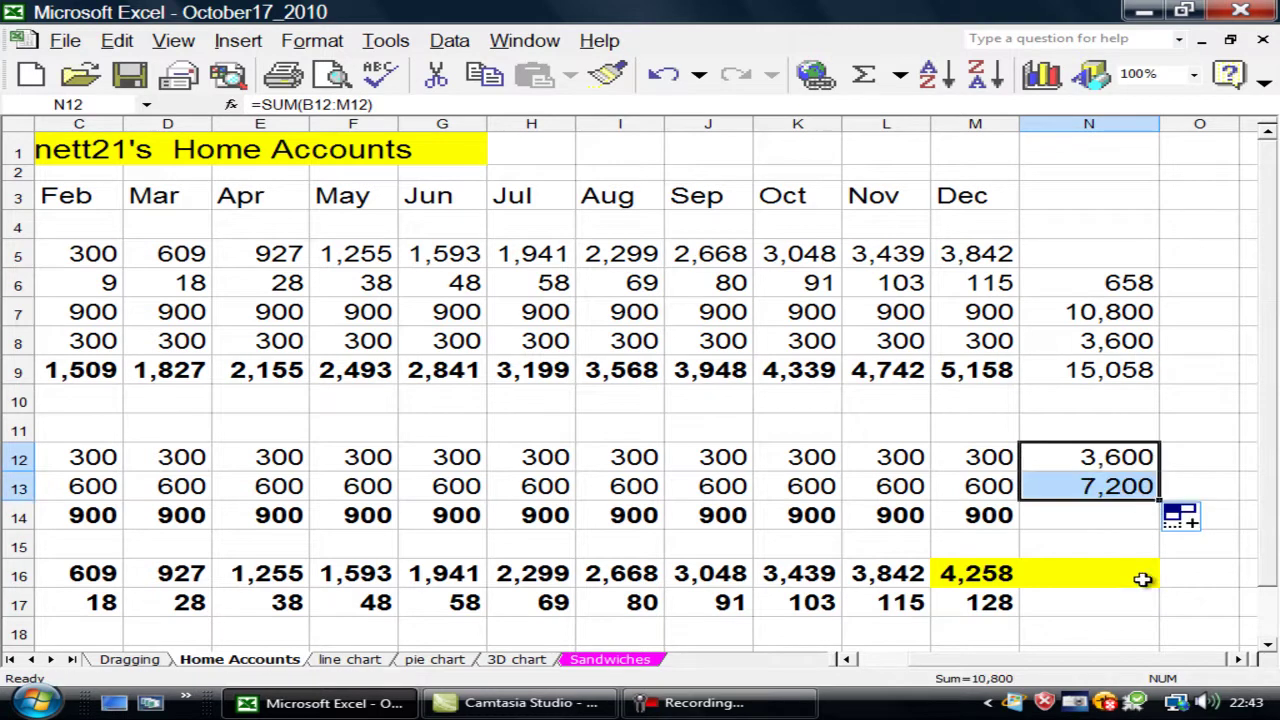
Sum N12:N13 into N14 for an expenses total of 10,800
{"action": "left_click", "coordinate": [1084, 519]}
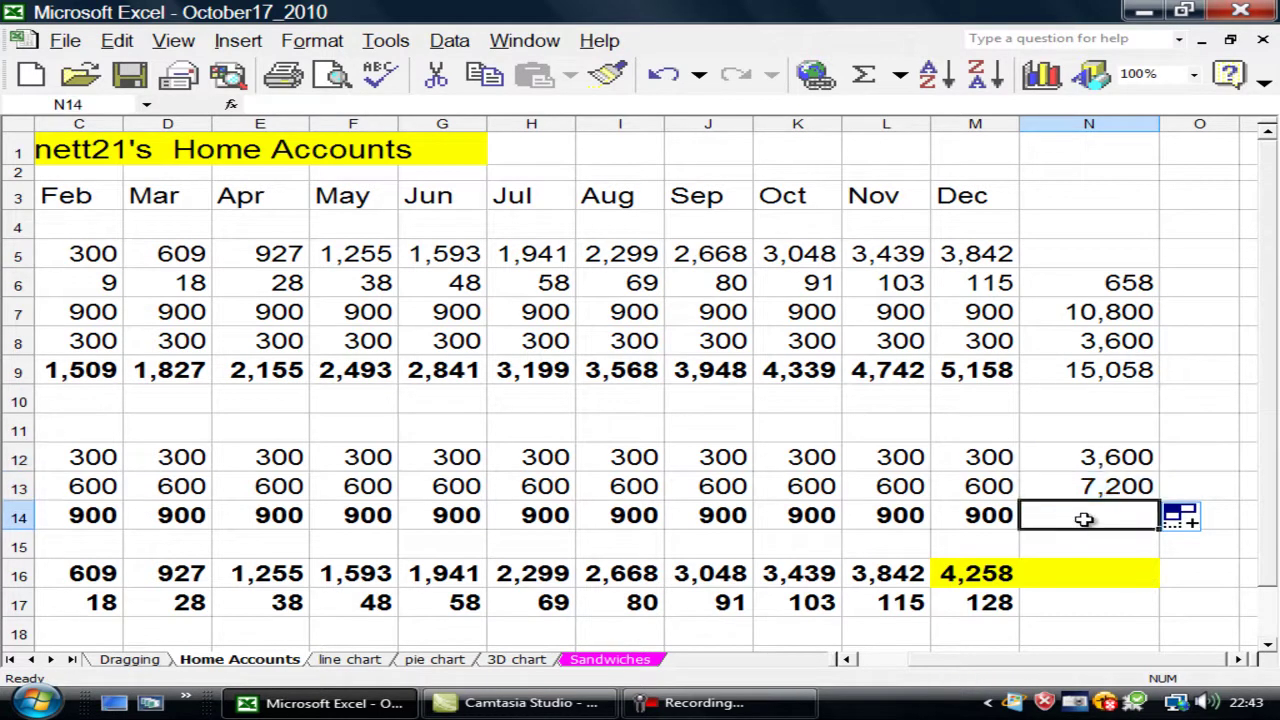
{"action": "left_click_drag", "start_coordinate": [1085, 517], "coordinate": [1090, 464]}
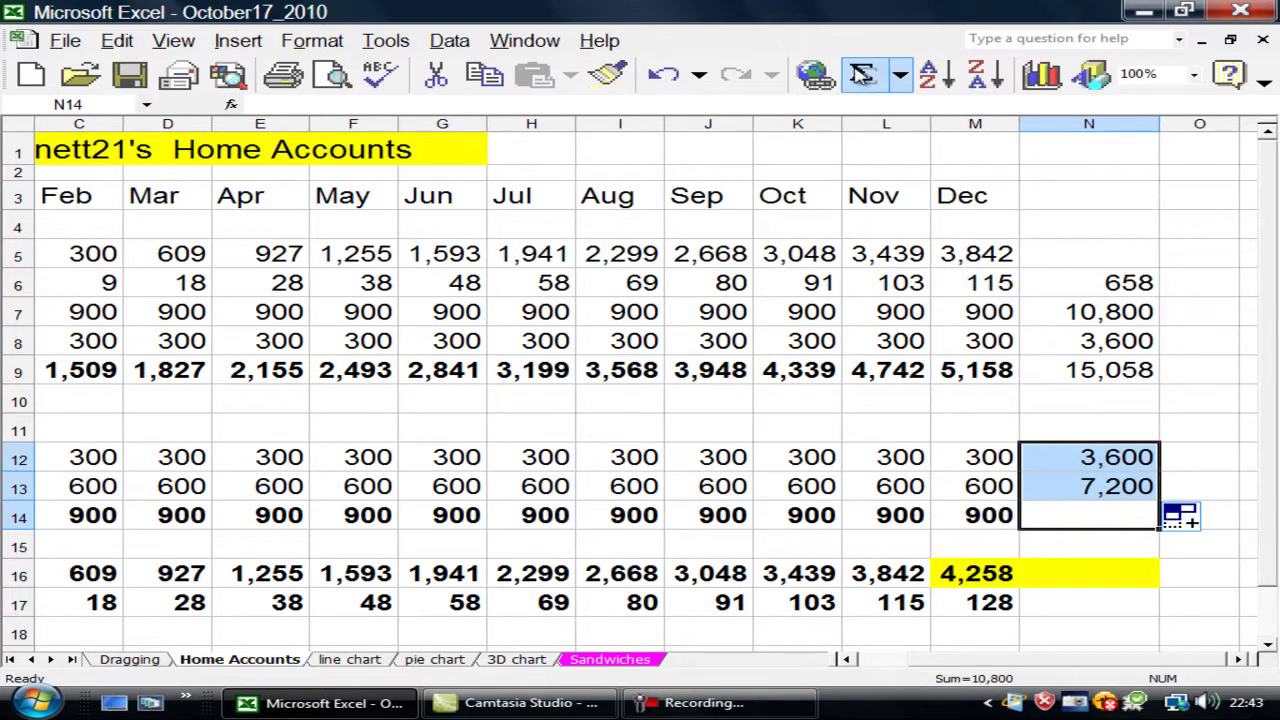
{"action": "left_click", "coordinate": [863, 75]}
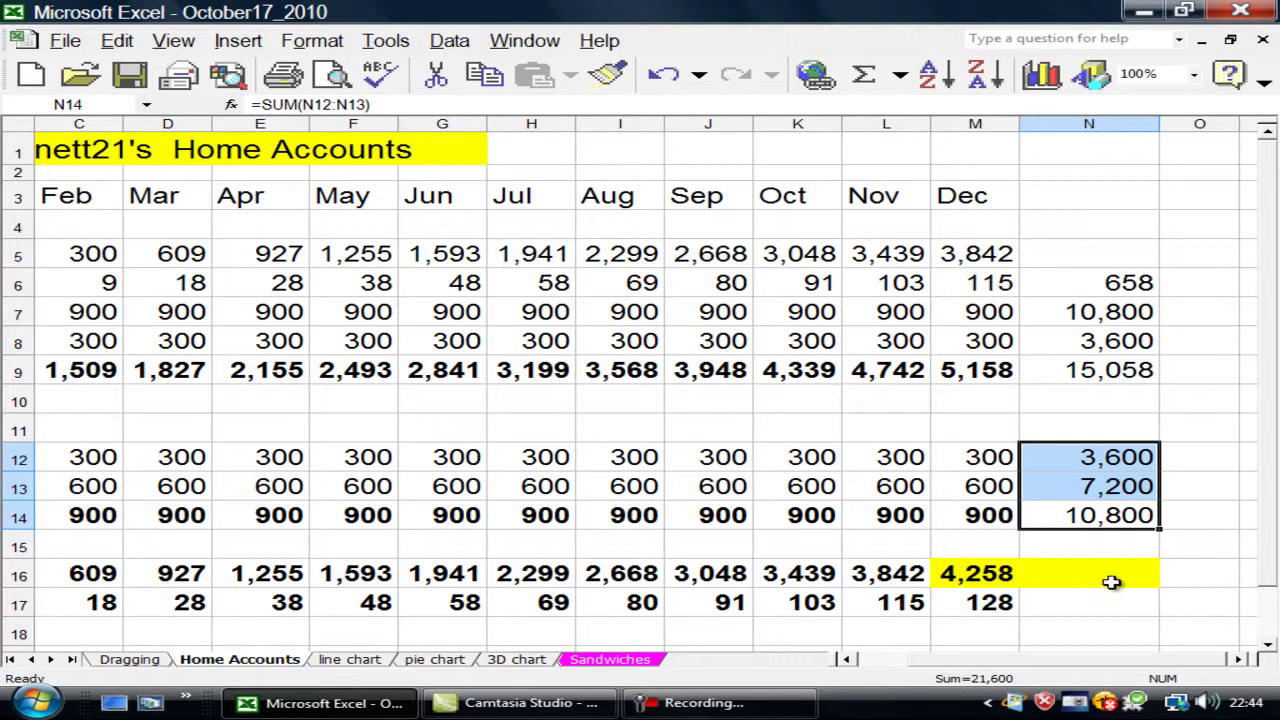
{"action": "left_click", "coordinate": [1080, 575]}
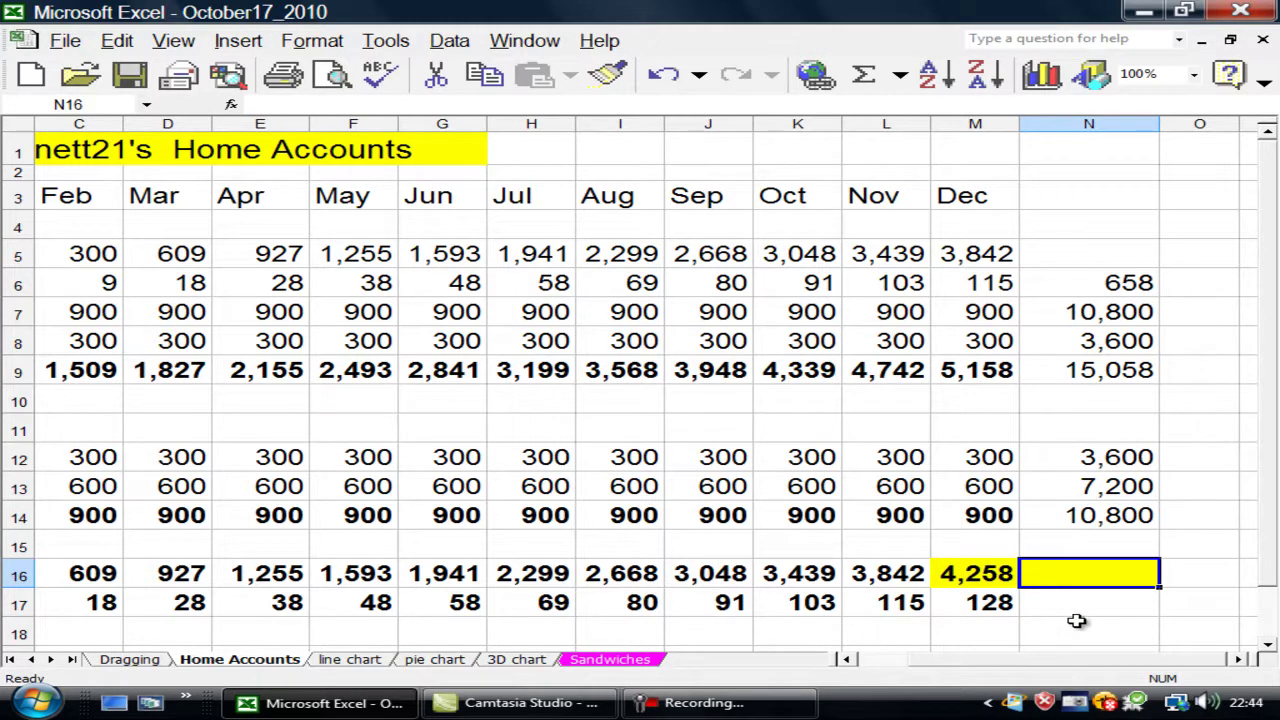
Enter =N9-N14 in N16, giving 4,258
{"action": "type", "text": "="}
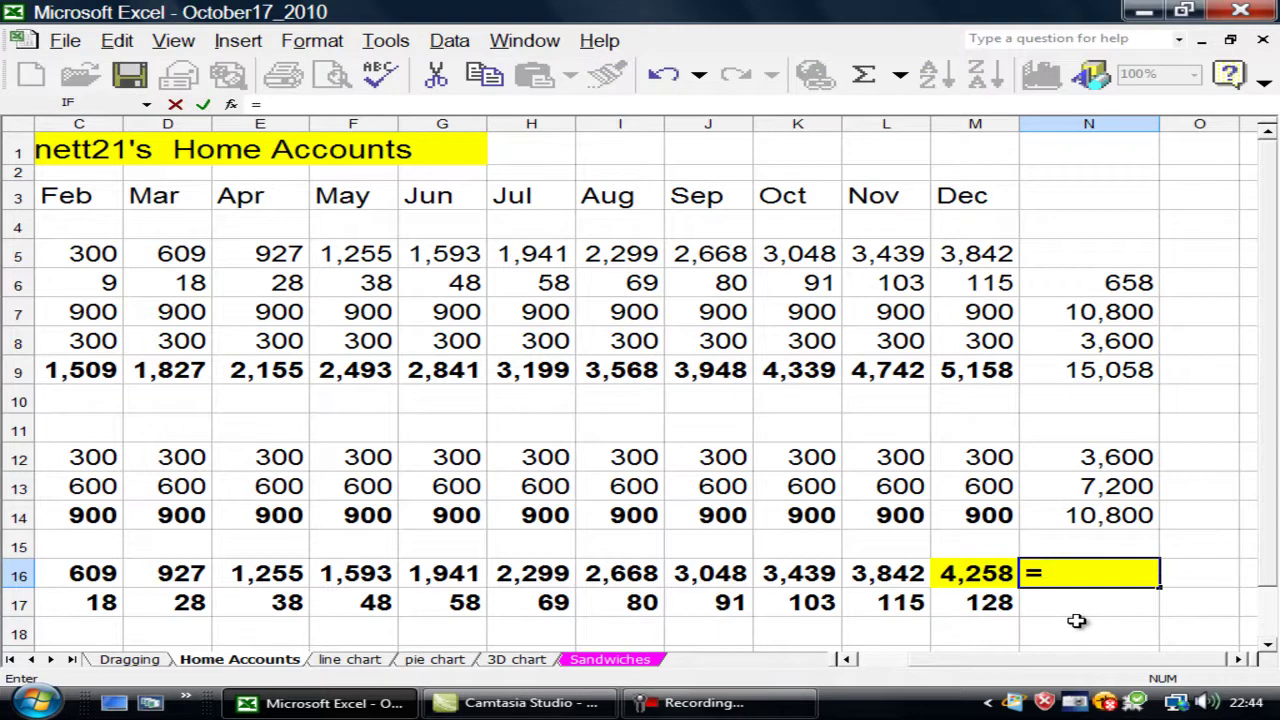
{"action": "left_click", "coordinate": [1092, 374]}
{"action": "type", "text": "-"}
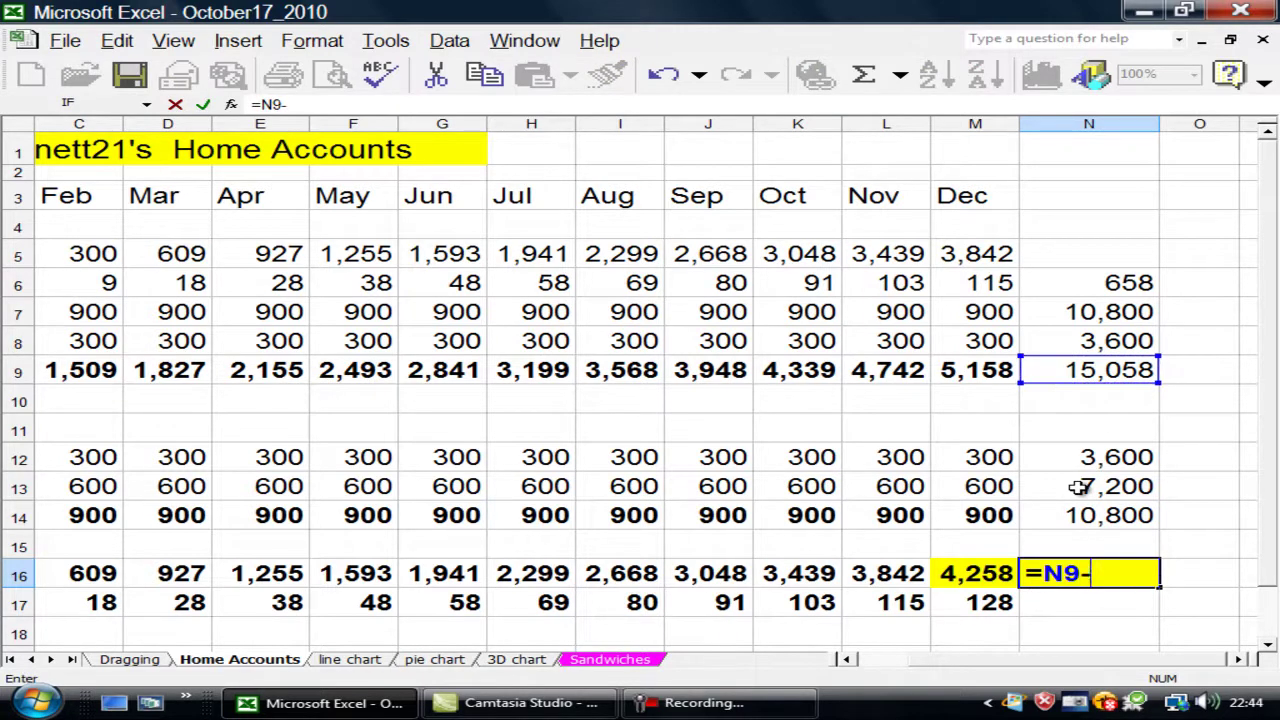
{"action": "left_click", "coordinate": [1121, 518]}
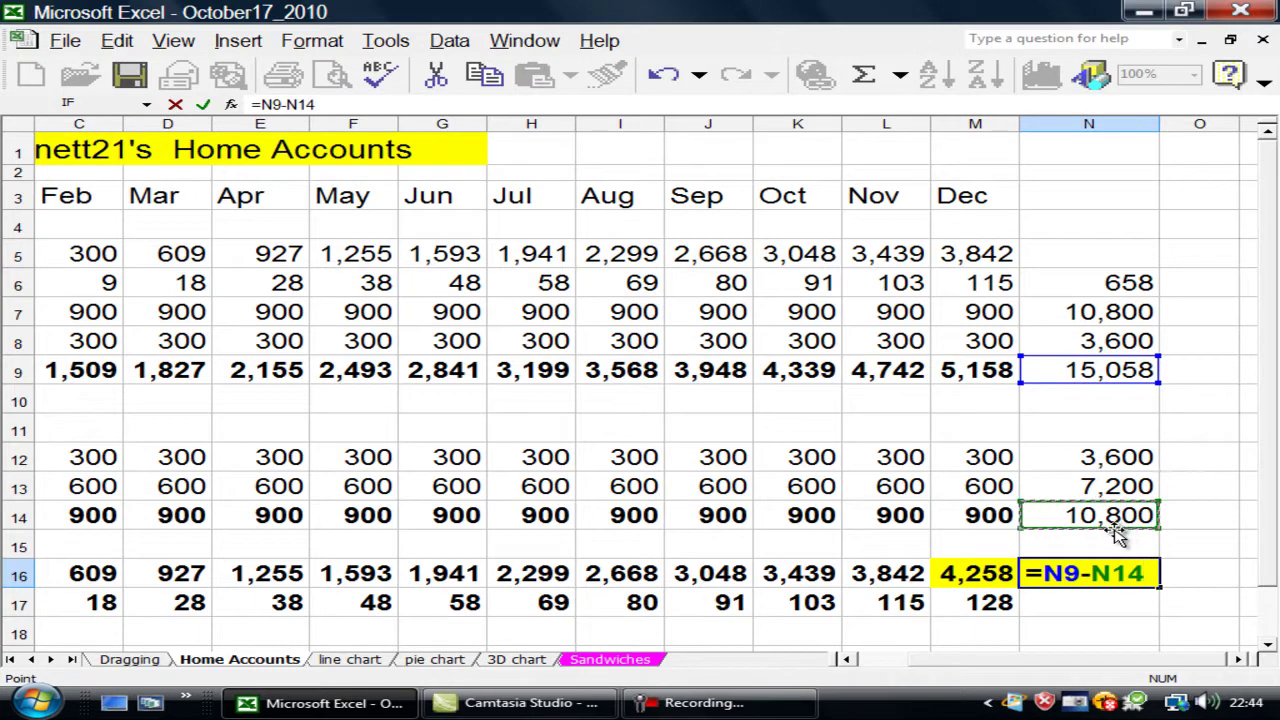
{"action": "key", "text": "Return"}
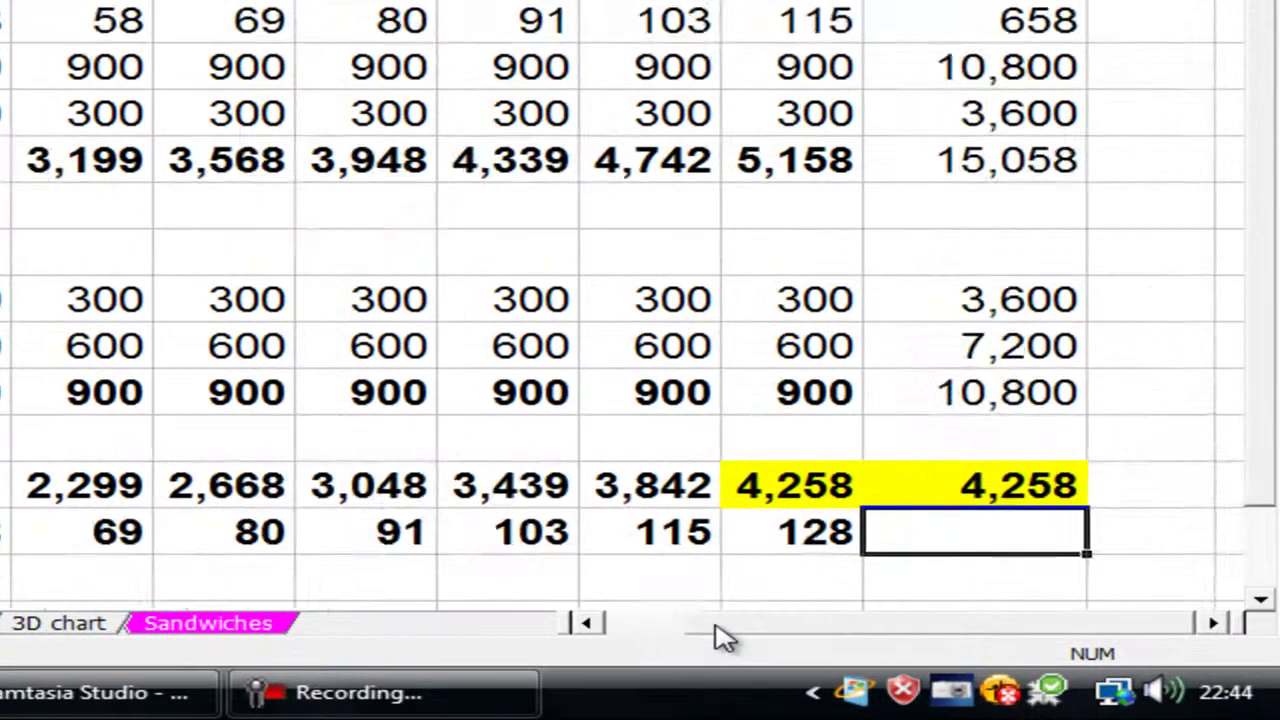
{"action": "left_click_drag", "start_coordinate": [805, 641], "coordinate": [736, 641]}
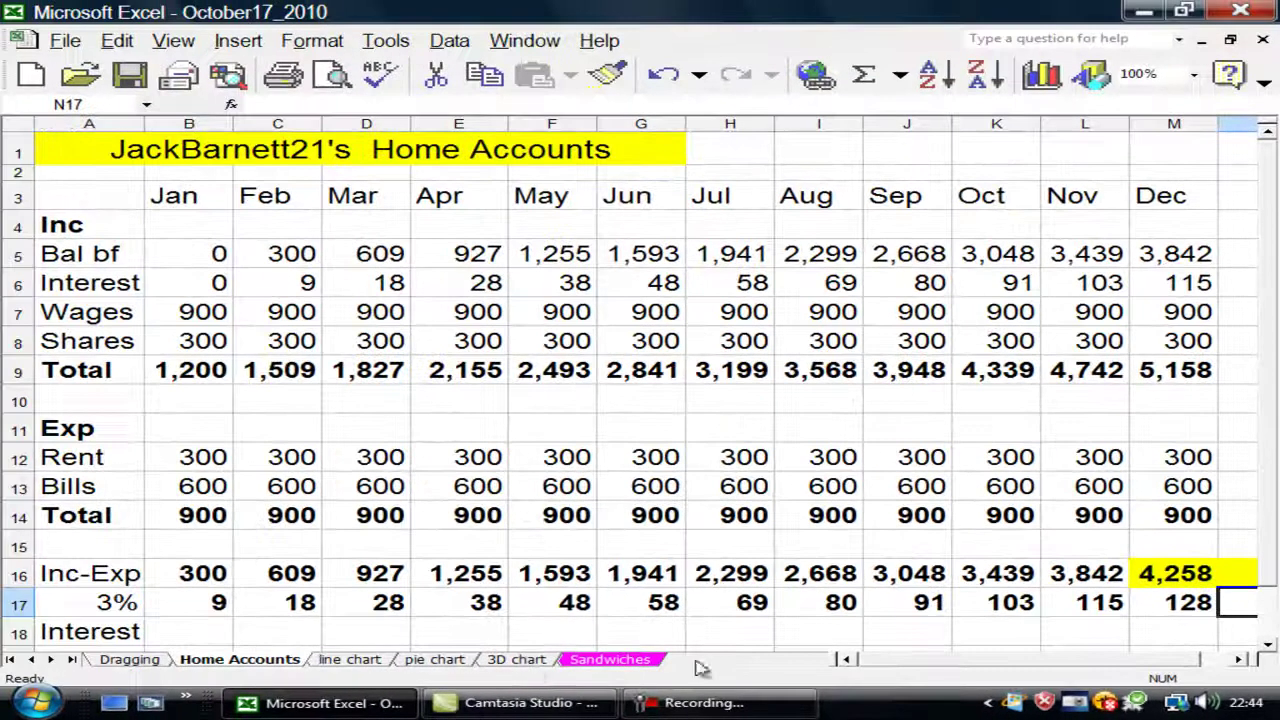
Step through the 3D, pie and line chart, Dragging and Home Accounts sheets, ending on Sandwiches
{"action": "left_click", "coordinate": [531, 663]}
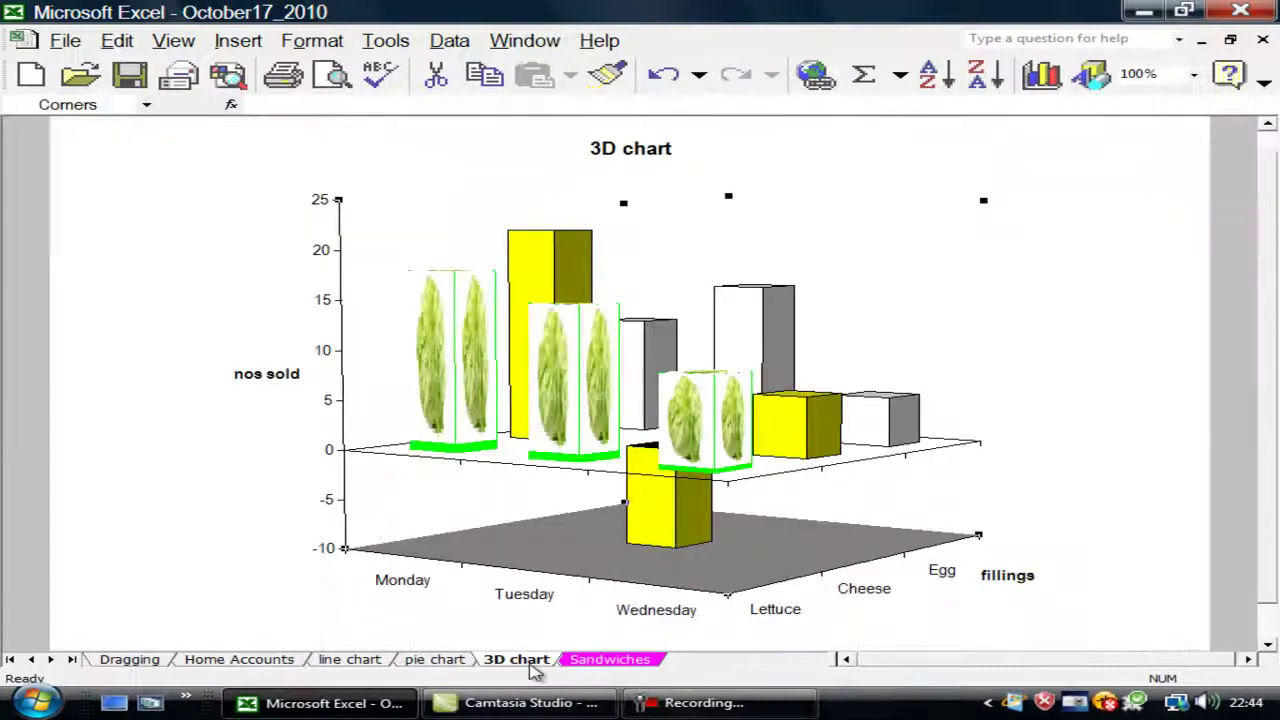
{"action": "left_click", "coordinate": [460, 664]}
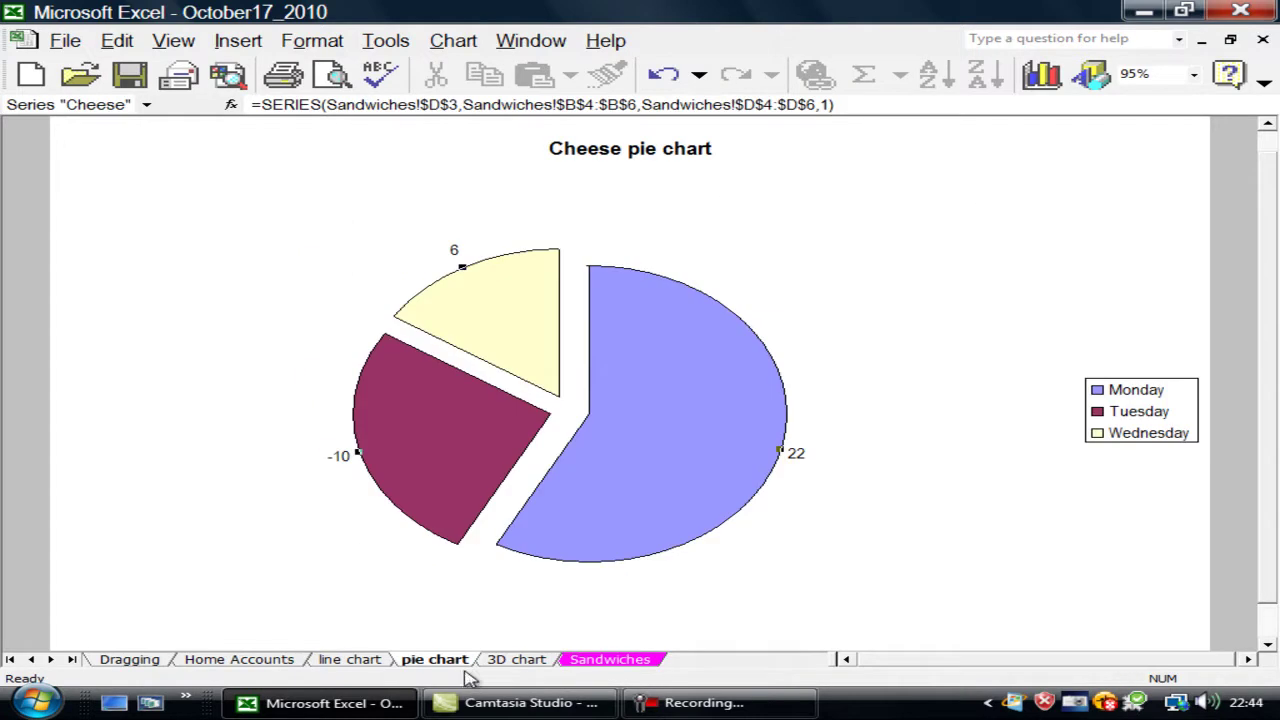
{"action": "left_click", "coordinate": [350, 660]}
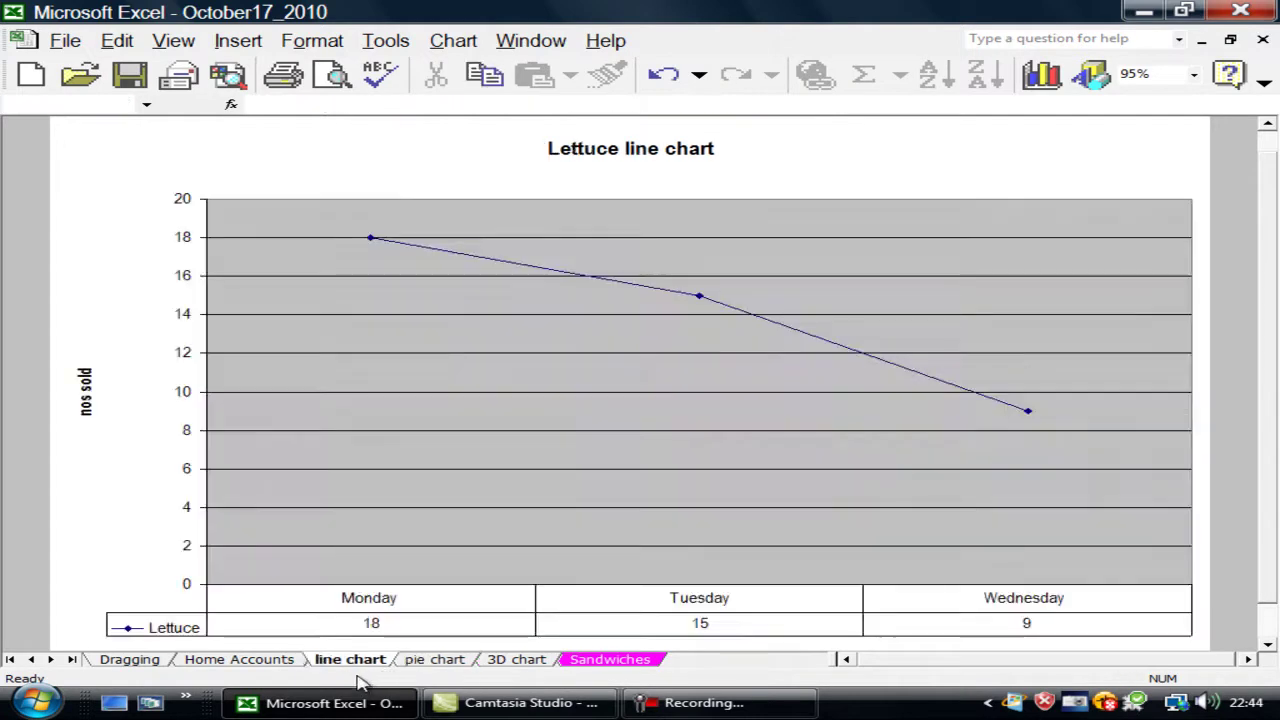
{"action": "left_click", "coordinate": [130, 660]}
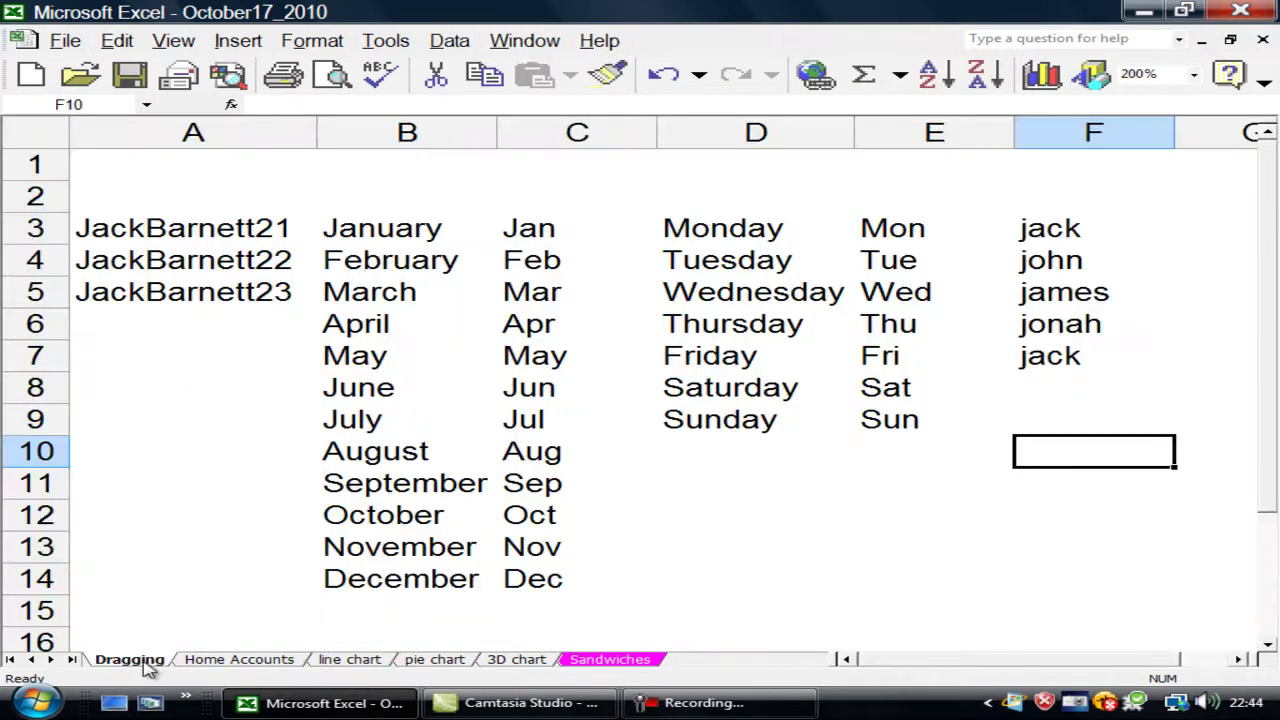
{"action": "left_click", "coordinate": [228, 663]}
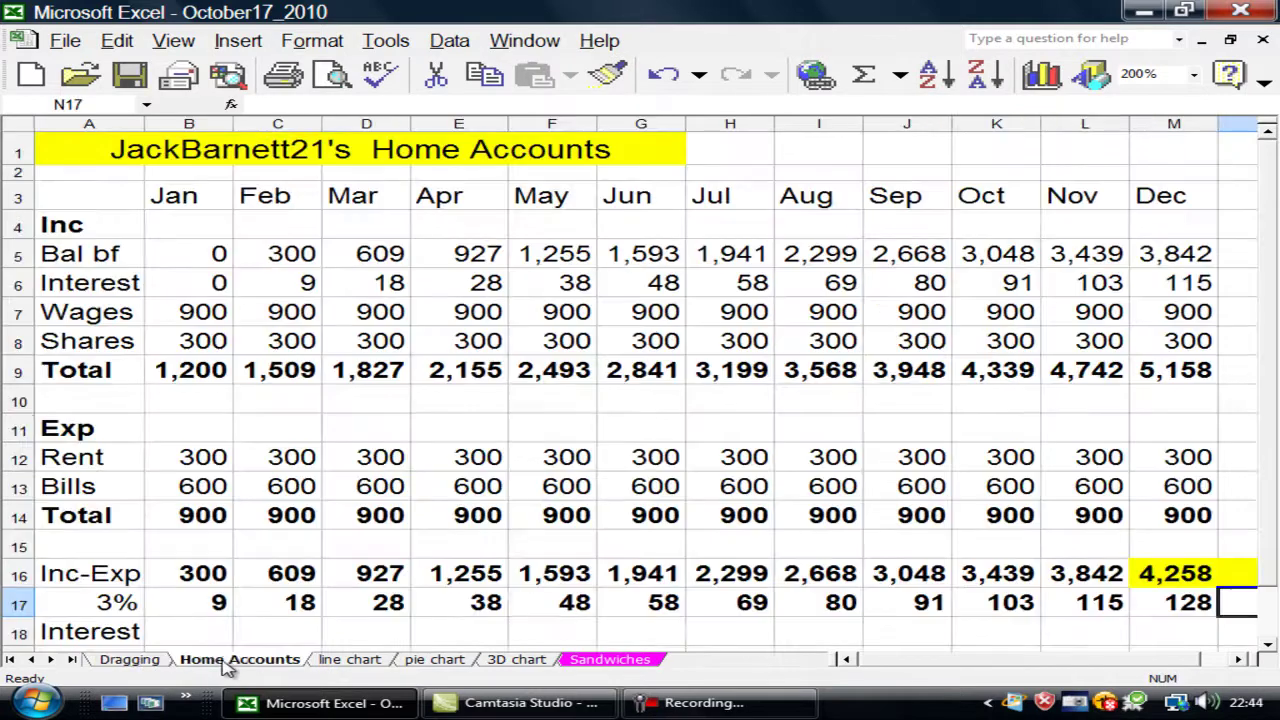
{"action": "left_click", "coordinate": [588, 661]}
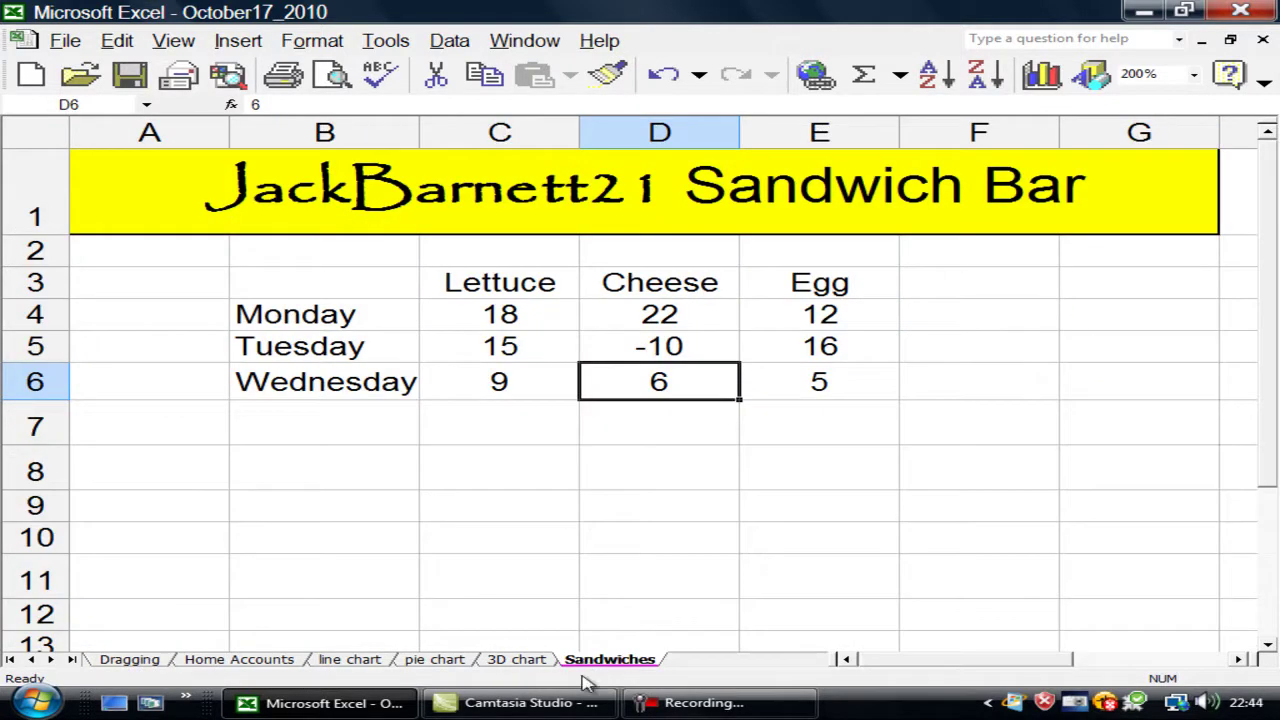